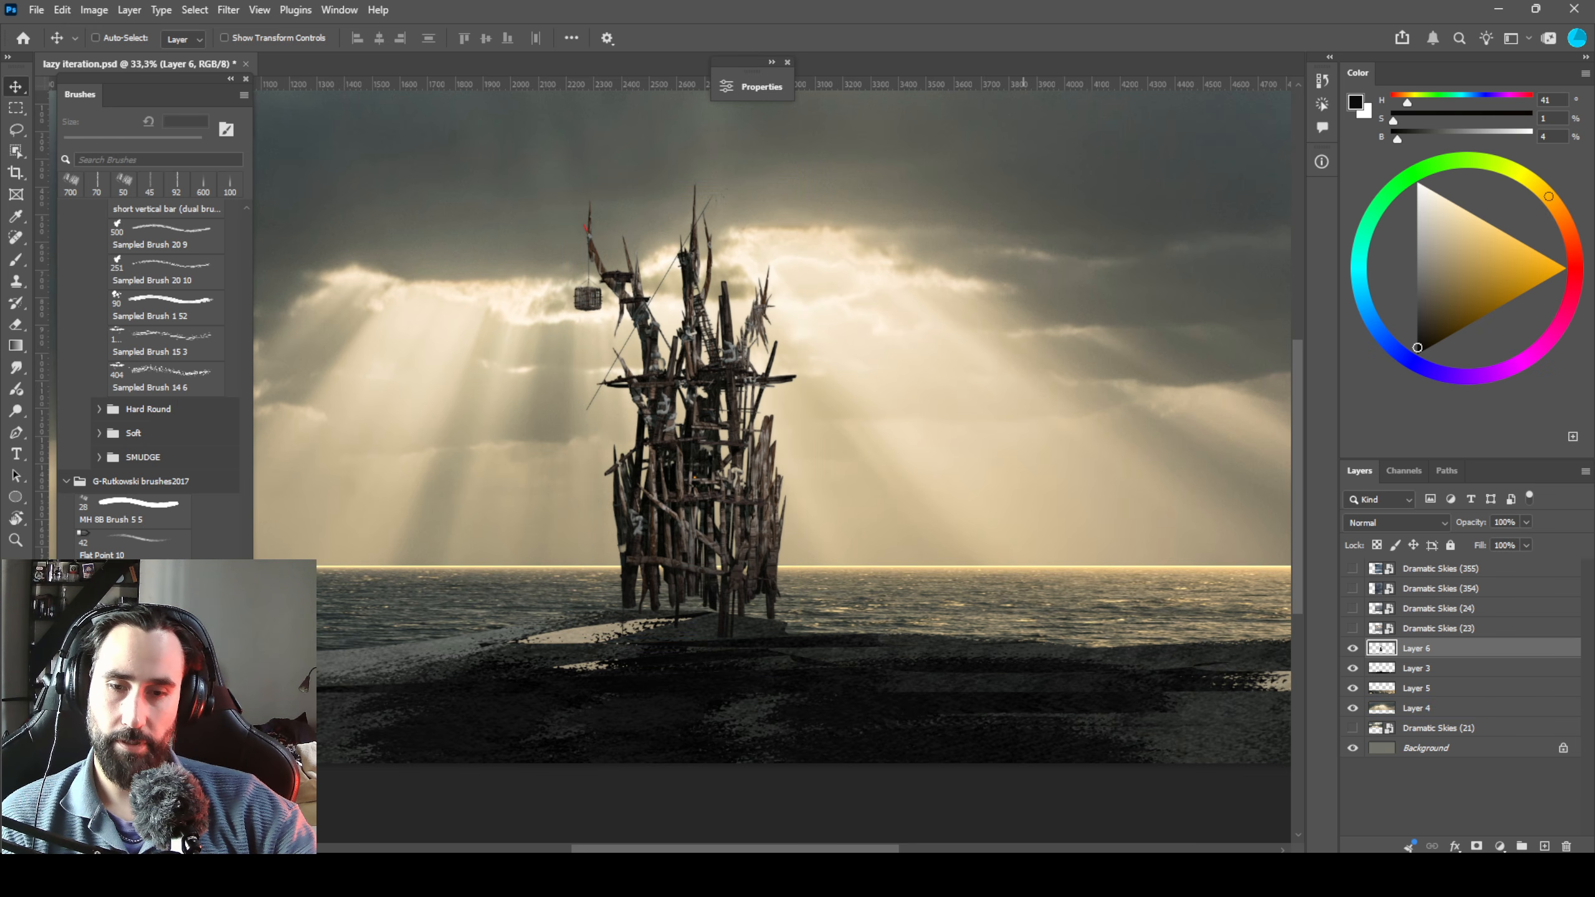
Switch to Blender and examine the wooden tower from several angles to find a suitable alternative view.
key("alt+Tab")
left_click_drag(932, 661, 779, 495)
left_click(778, 493)
left_click_drag(954, 459, 808, 447)
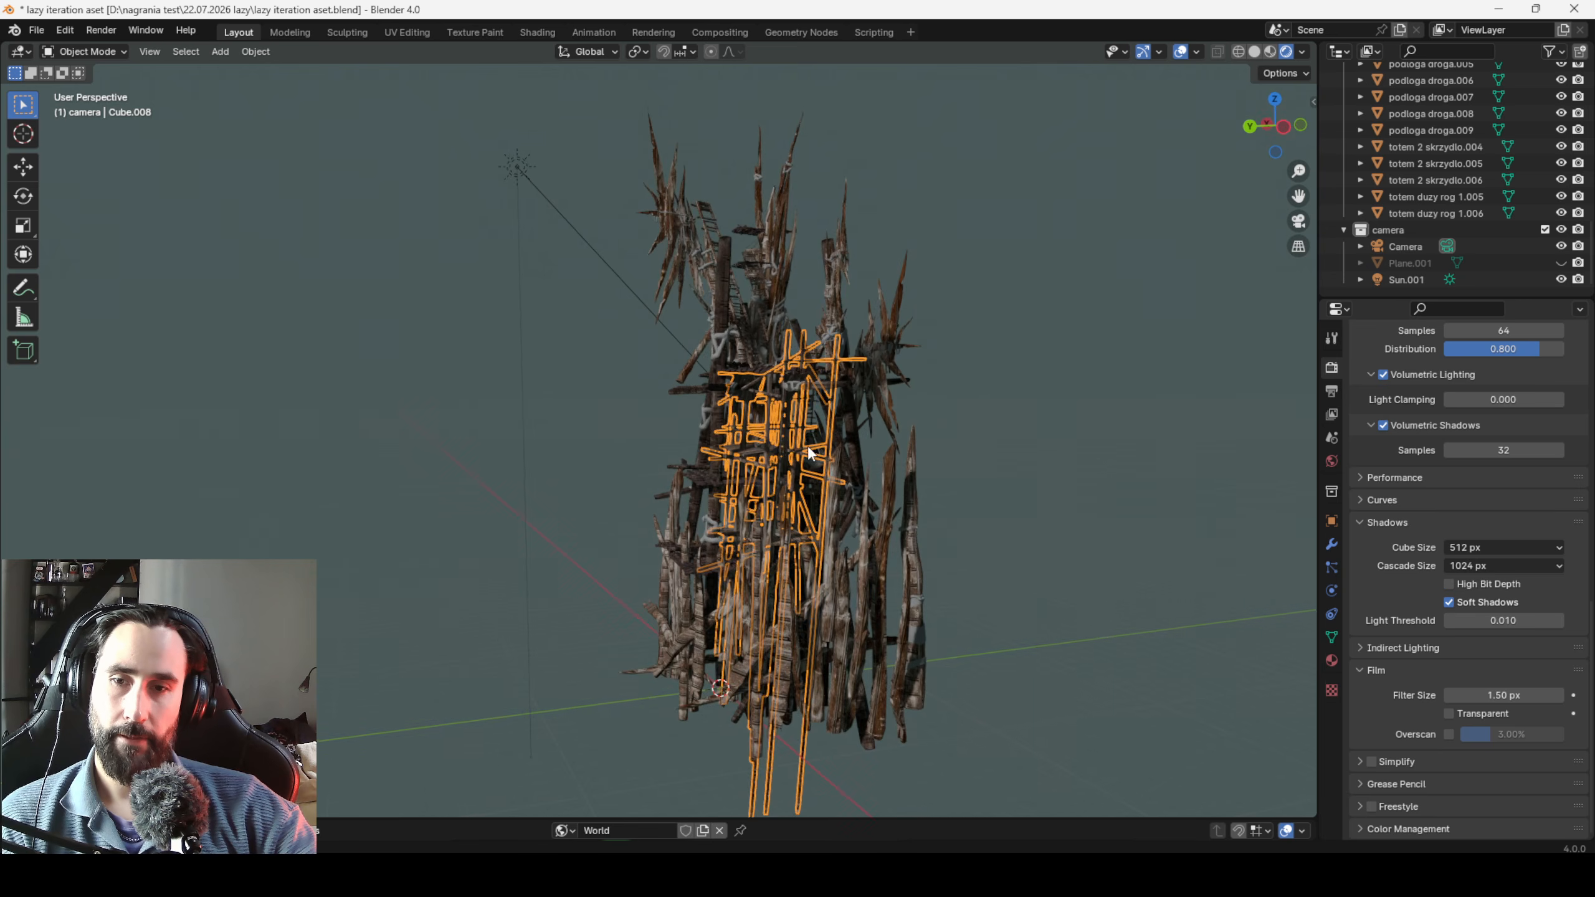
scroll(947, 437, "up", 2)
mouse_move(1035, 432)
left_mouse_down()
mouse_move(946, 436)
mouse_move(1024, 453)
left_mouse_up()
left_click_drag(785, 345, 700, 362)
scroll(901, 335, "down", 2)
left_click(947, 385)
left_click_drag(946, 385, 730, 391)
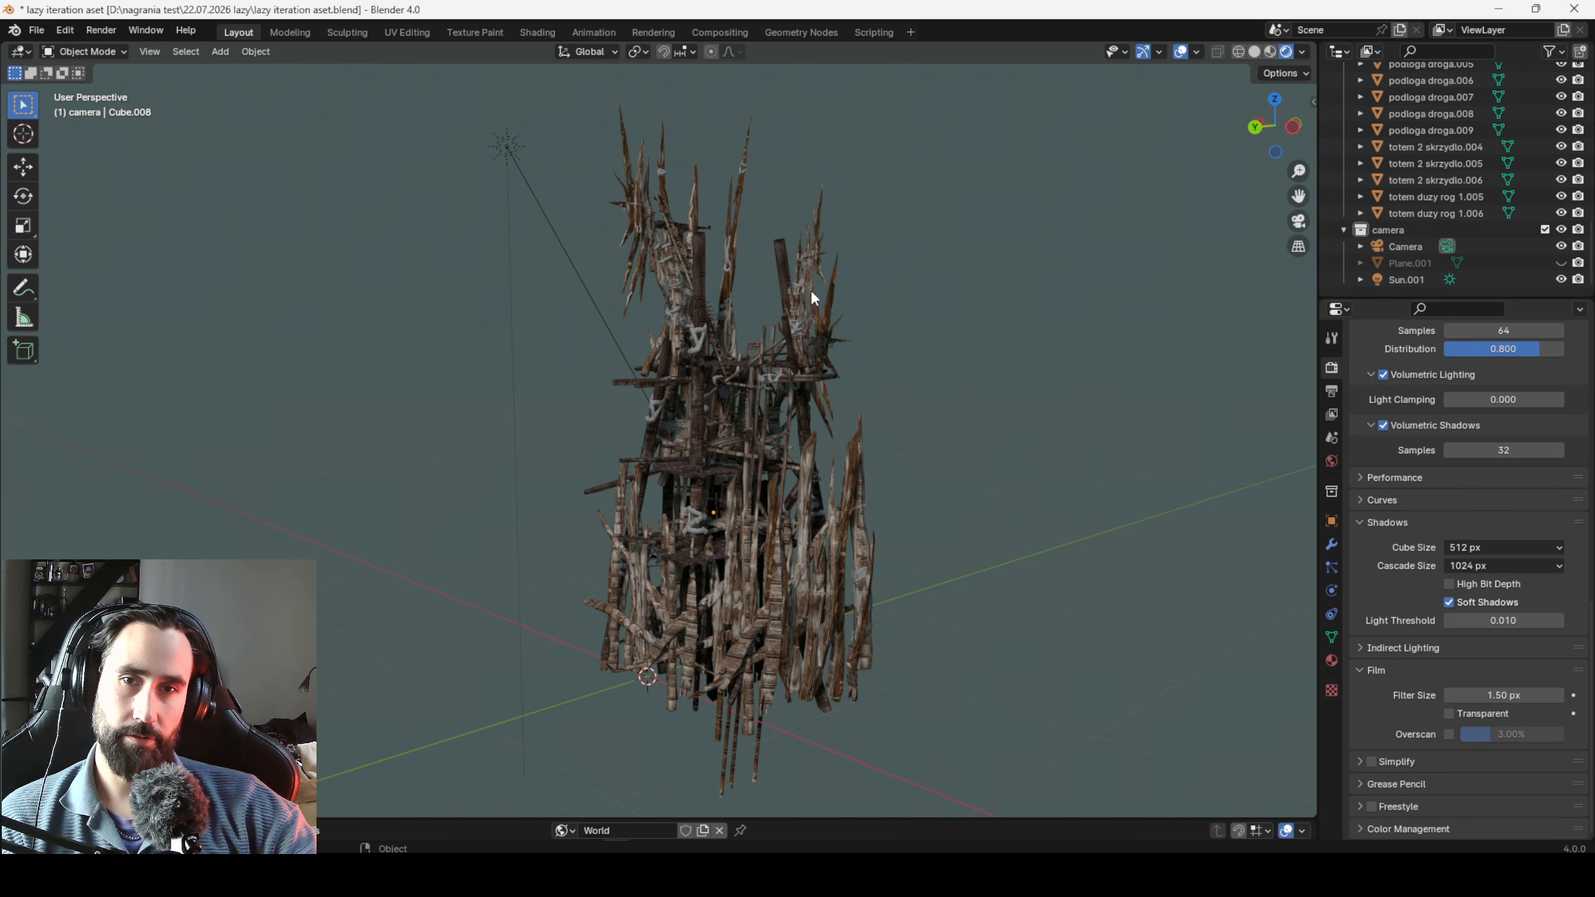
mouse_move(1056, 493)
left_mouse_down()
mouse_move(1017, 473)
mouse_move(1104, 474)
mouse_move(1052, 475)
left_mouse_up()
Launch the Windows Snipping Tool and capture the area around the tower in the viewport.
left_click(612, 875)
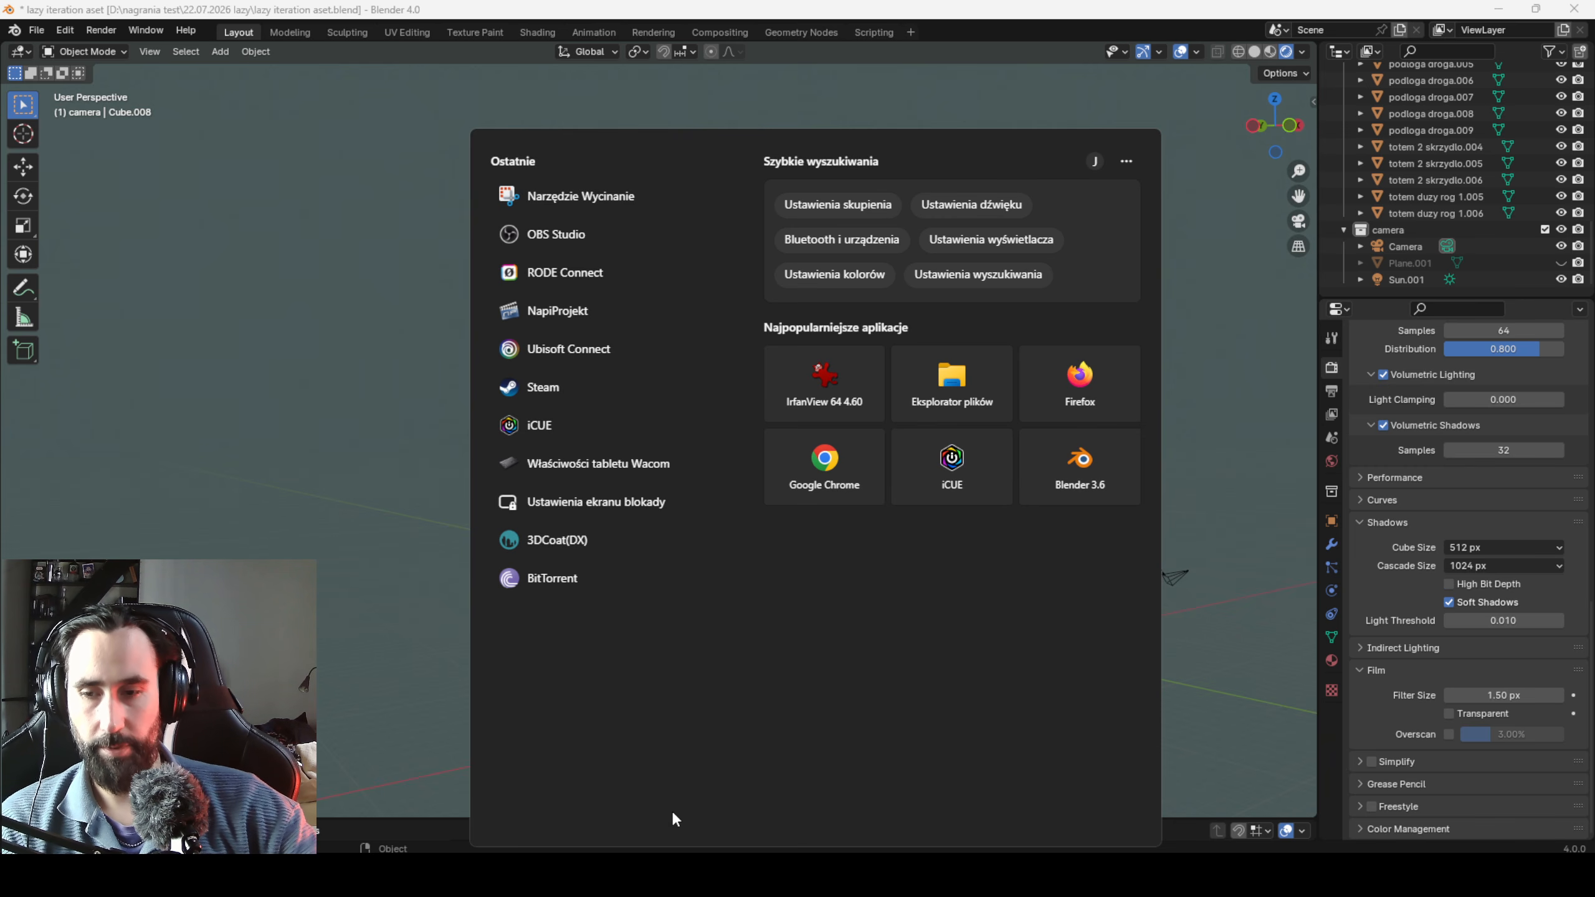
type("snipp")
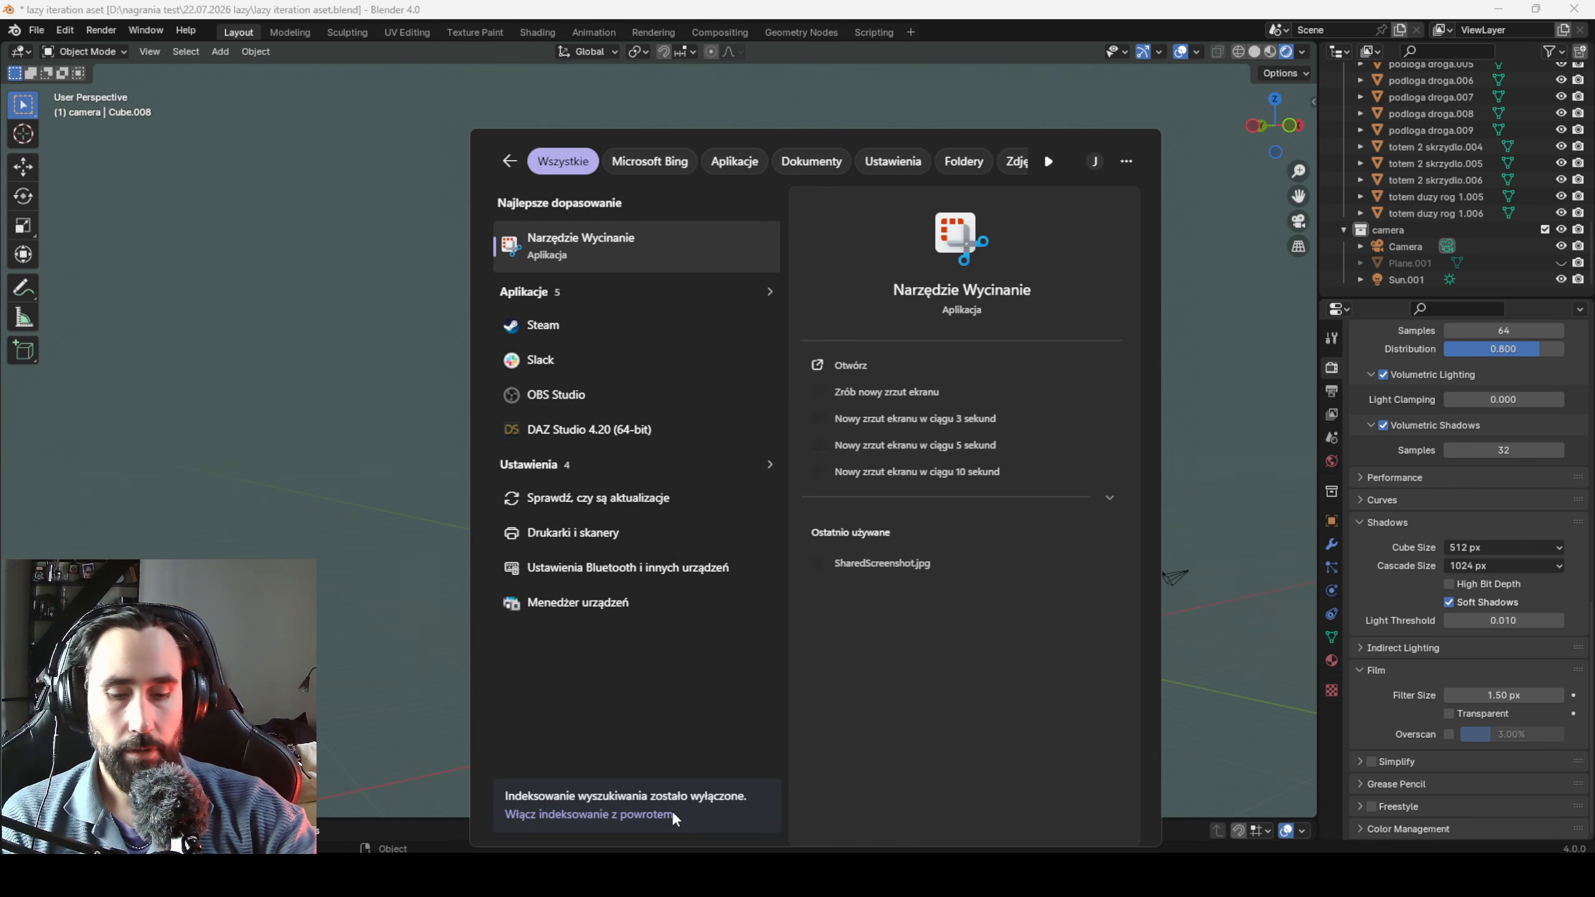
left_click(635, 258)
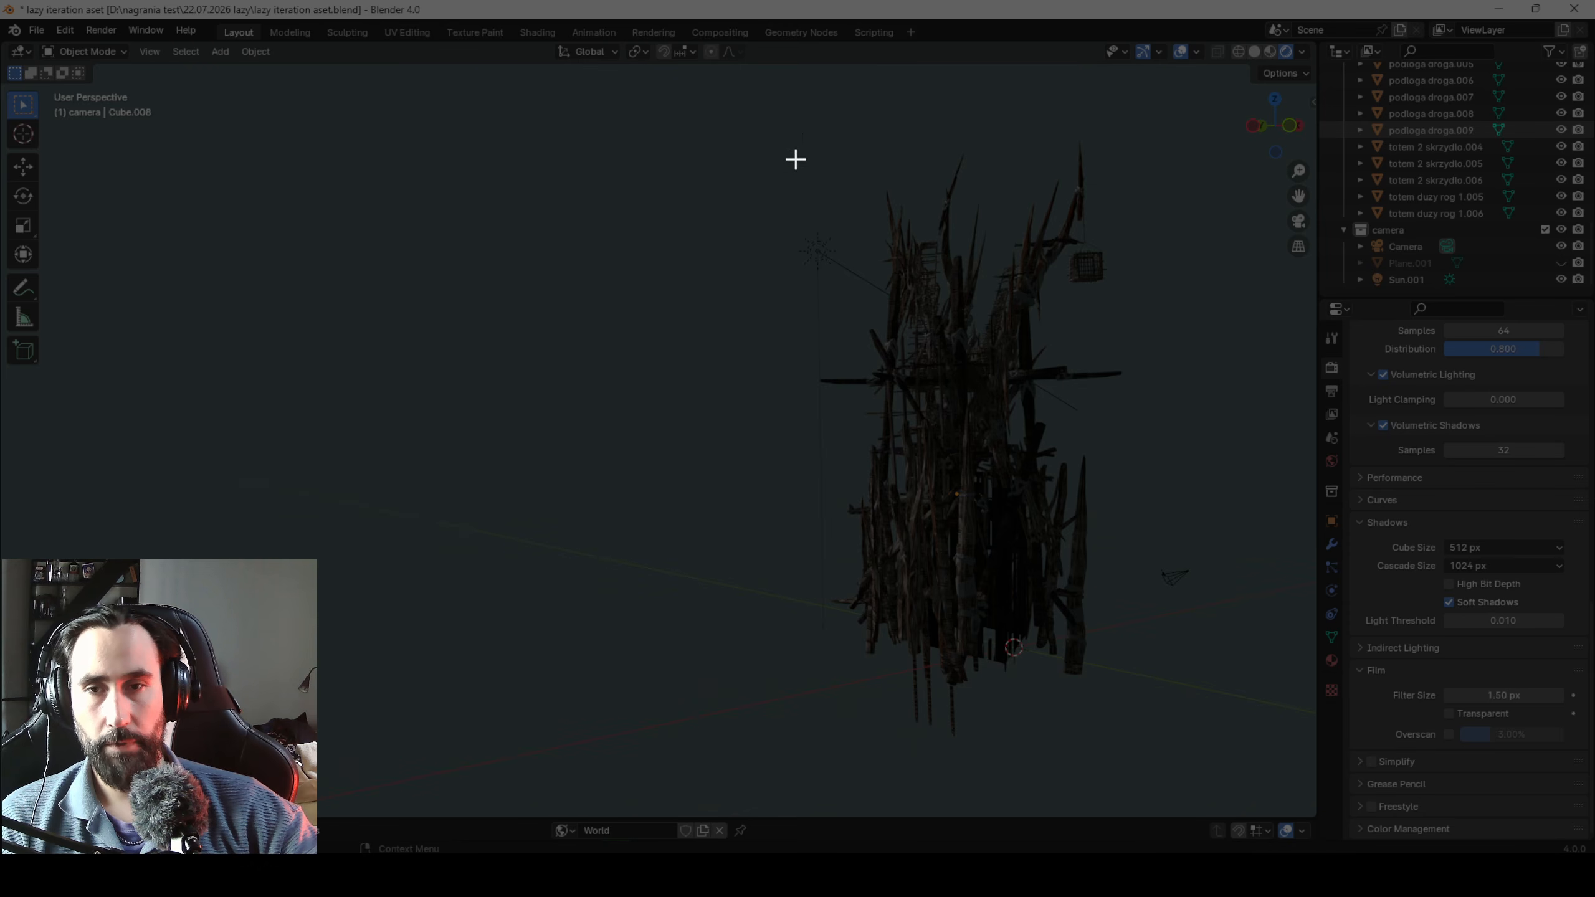
left_click_drag(783, 126, 1224, 719)
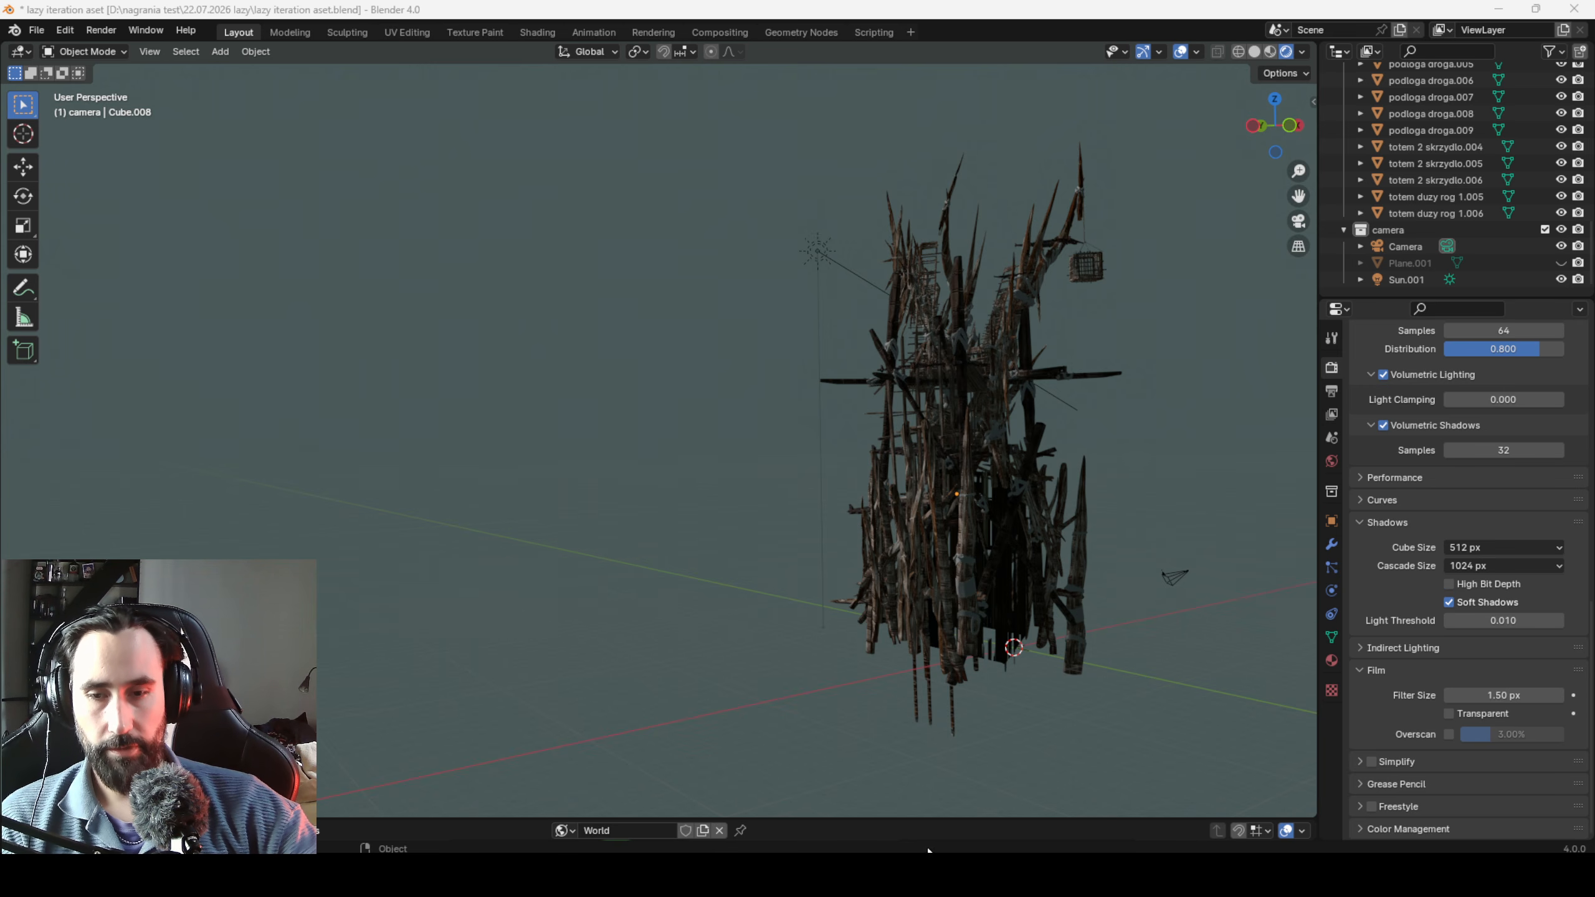
Switch to Photoshop, paste the tower capture as a new layer beside the existing tower and scale it up well beyond the existing tower's size.
left_click(922, 868)
key("ctrl+v")
left_click_drag(686, 490, 1000, 495)
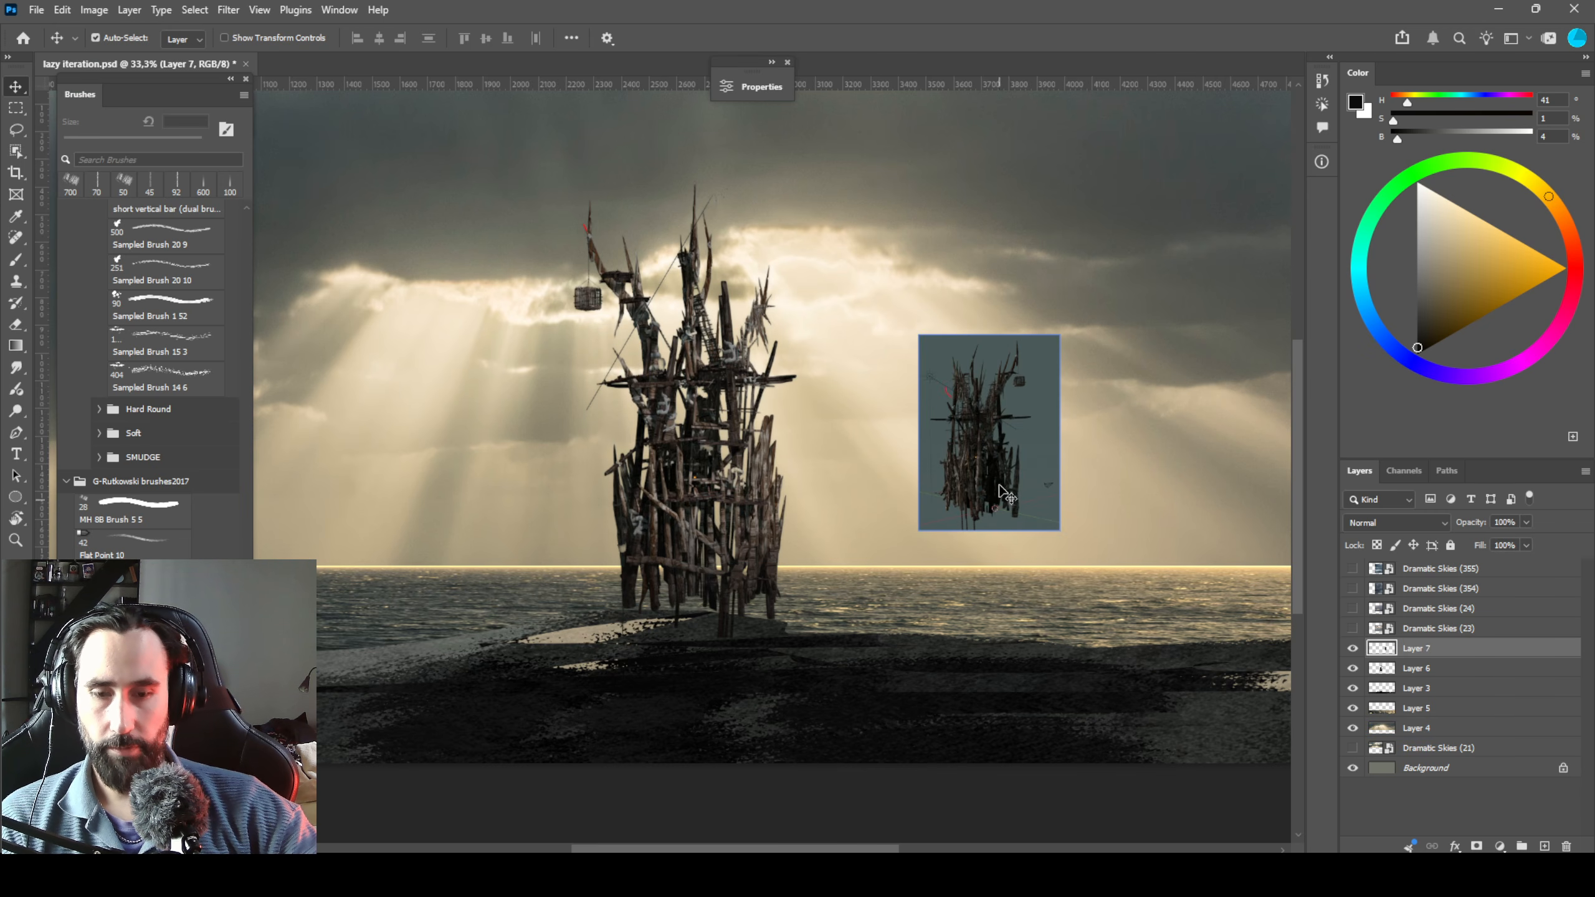
key("ctrl+t")
left_click_drag(994, 324, 999, 196)
key("Return")
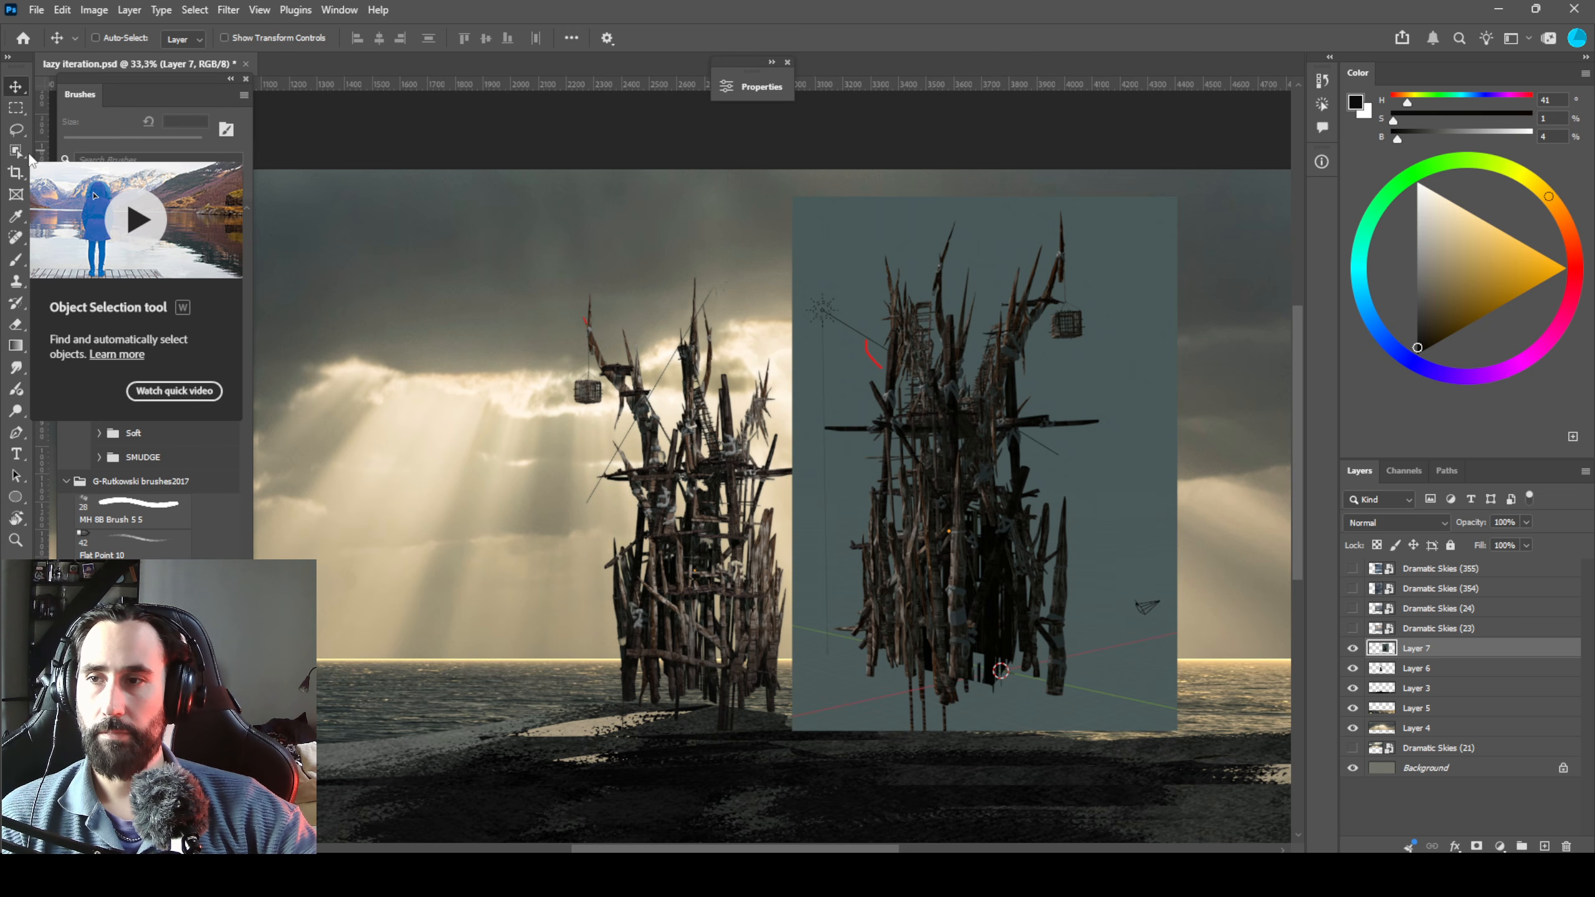
Select the tower within the pasted capture using the Object Selection tool in Lasso mode and copy it to its own layer.
left_click(24, 157)
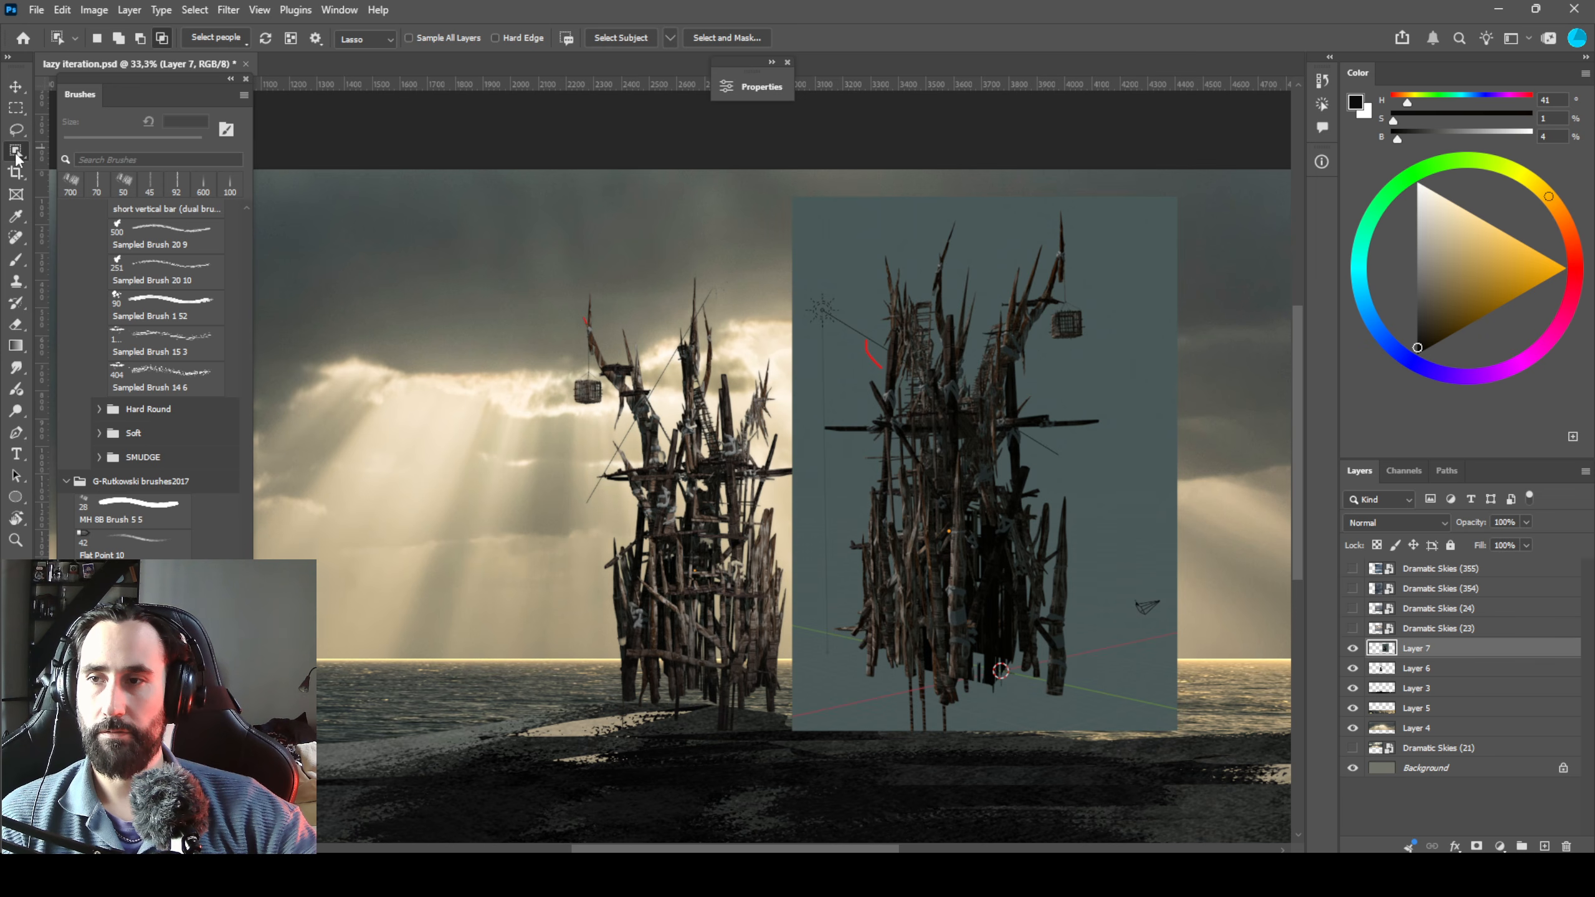
right_click(16, 157)
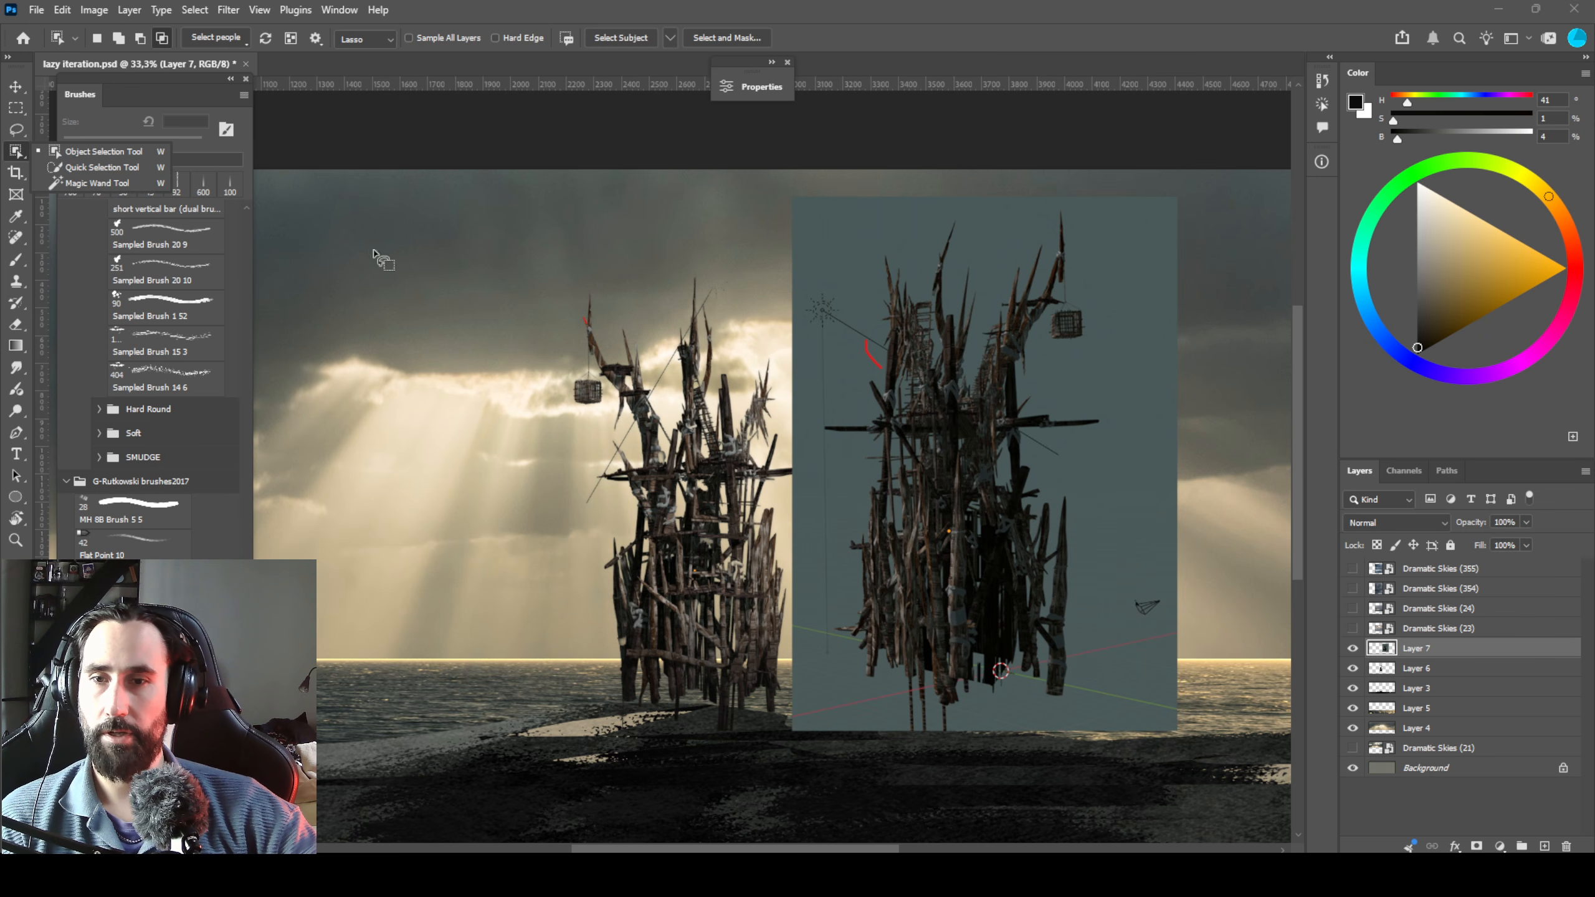
mouse_move(1112, 312)
left_mouse_down()
mouse_move(1114, 249)
mouse_move(896, 244)
left_mouse_up()
left_click_drag(940, 725, 942, 728)
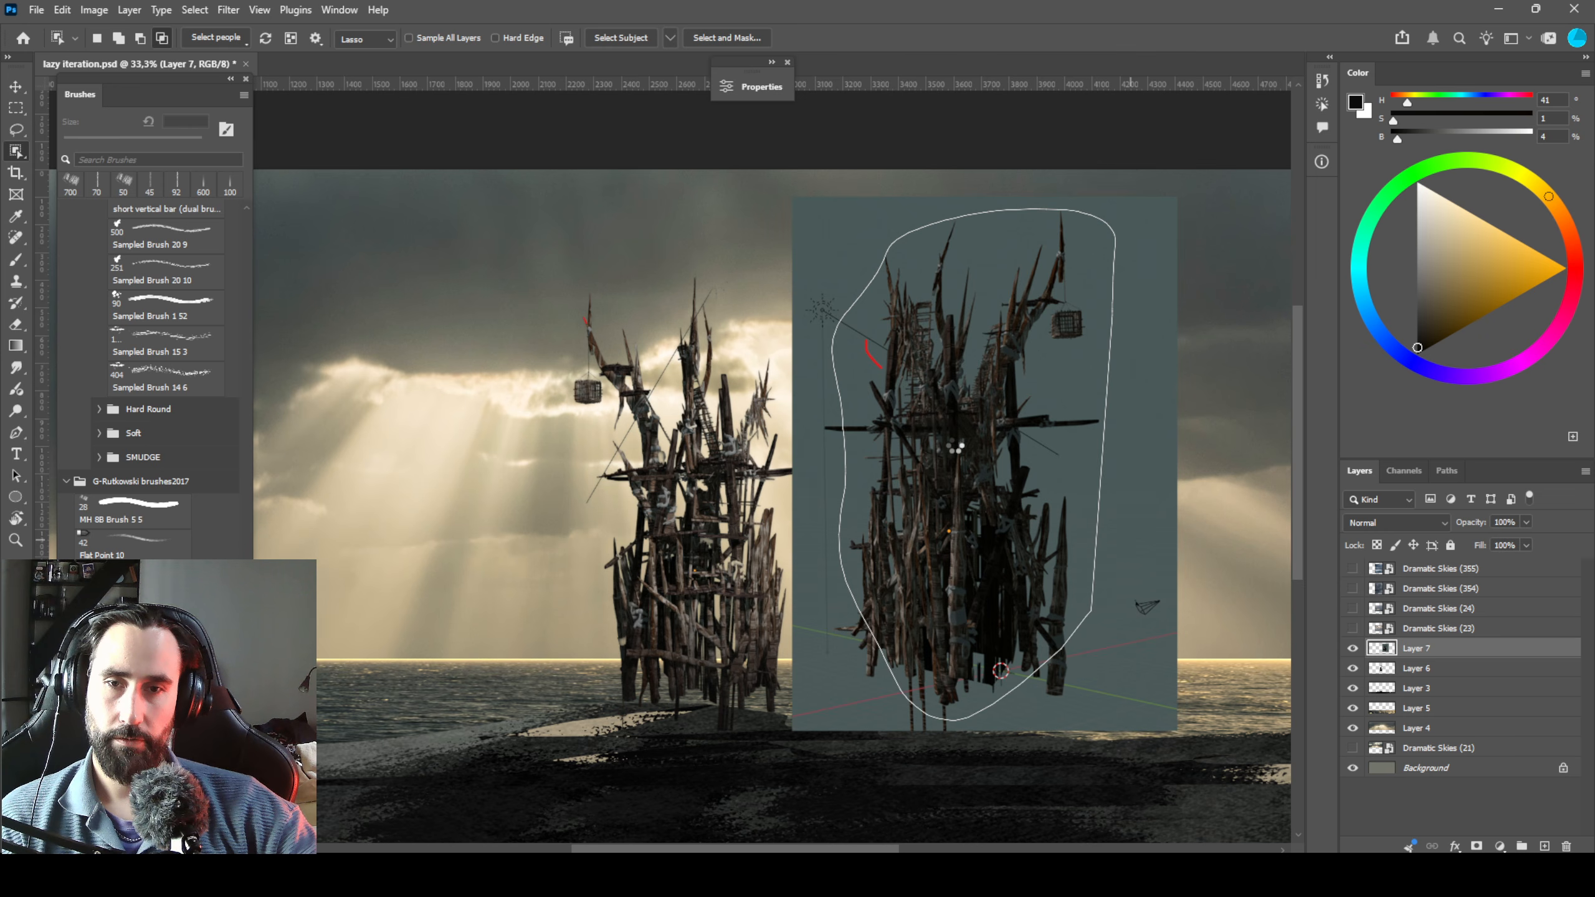
key("ctrl+j")
Delete the original capture layer and place the cut-out tower on the shore beside the first tower.
key("v")
left_click_drag(942, 449, 690, 438)
left_click(1002, 454, "ctrl")
key("Delete")
left_click_drag(672, 527, 1036, 465)
left_click_drag(767, 456, 434, 492)
left_click_drag(705, 456, 809, 463)
left_click_drag(639, 449, 726, 461)
left_click_drag(1066, 414, 903, 364)
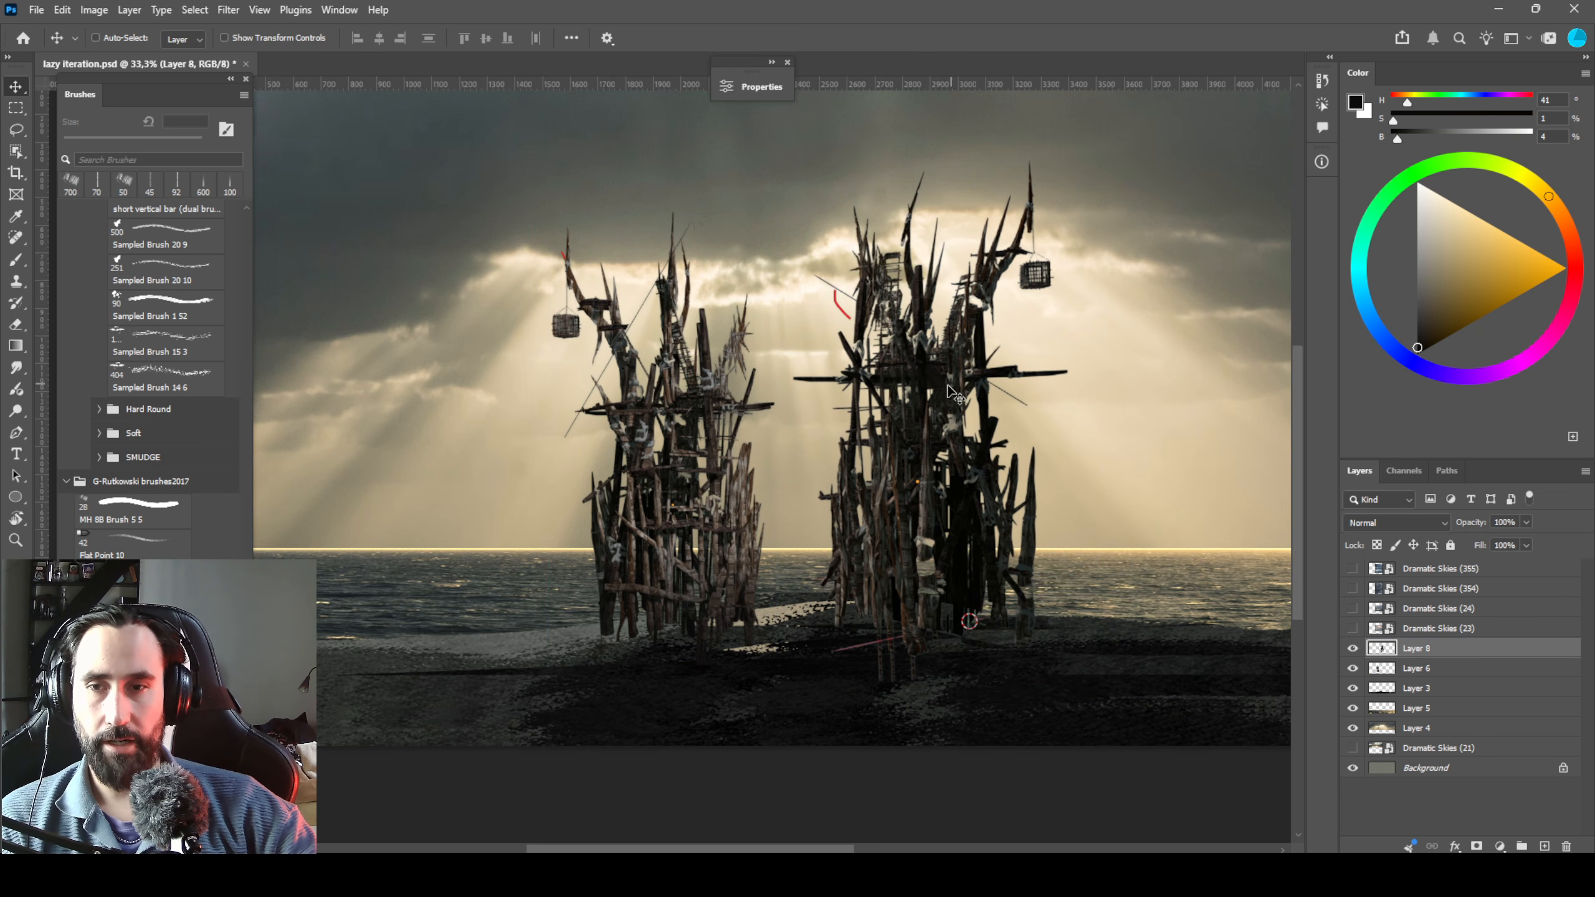
Add a new layer above all the others and fill it with white.
key("b")
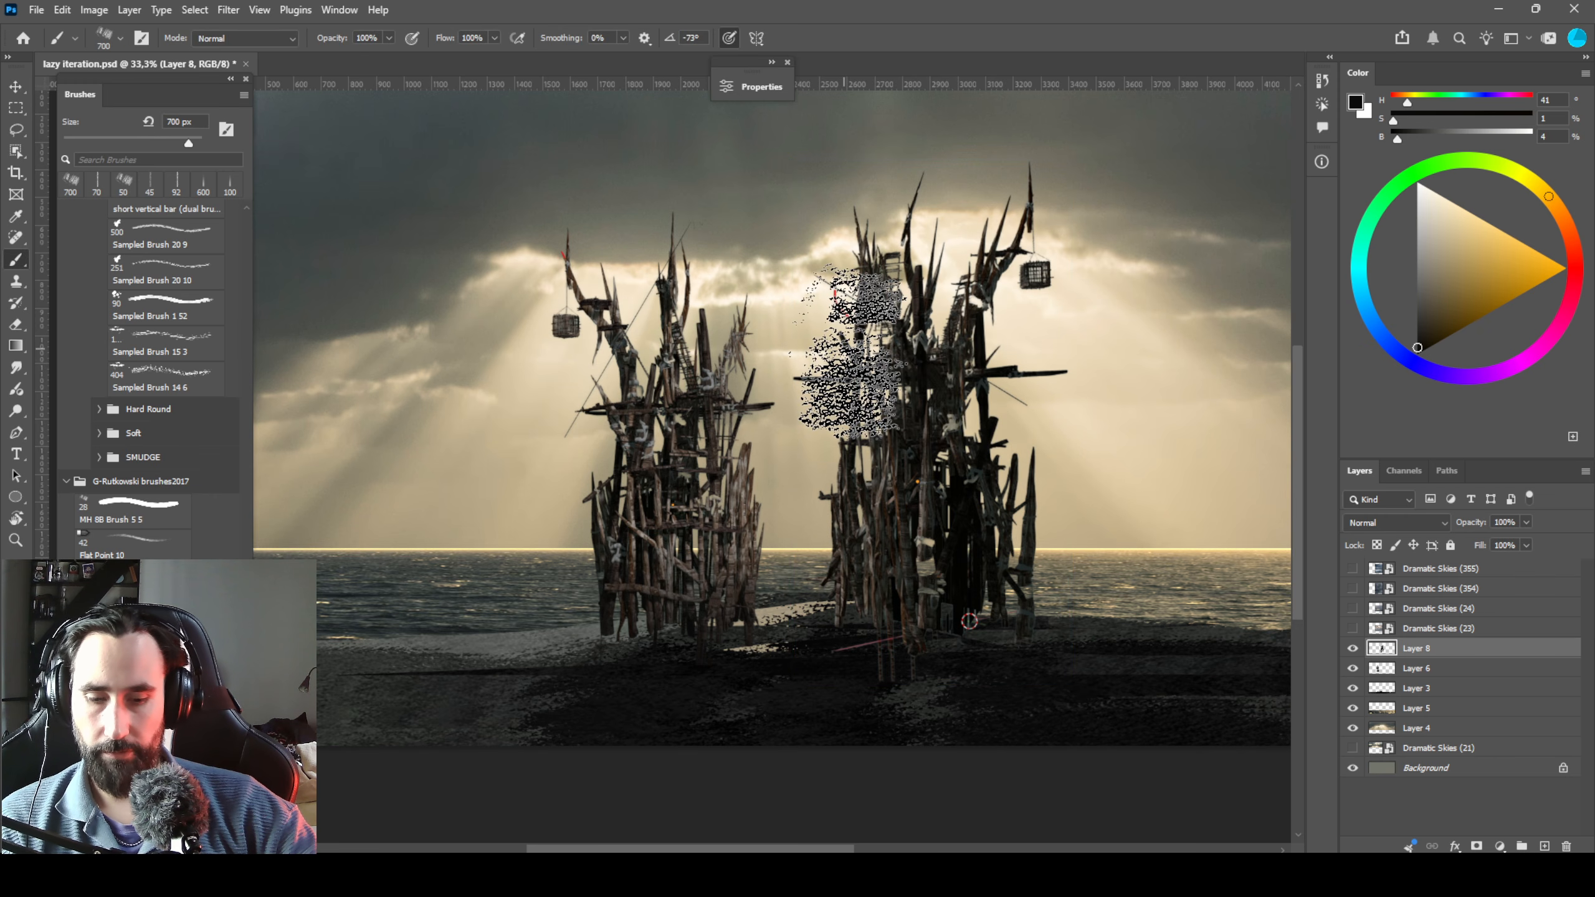
left_click(848, 349)
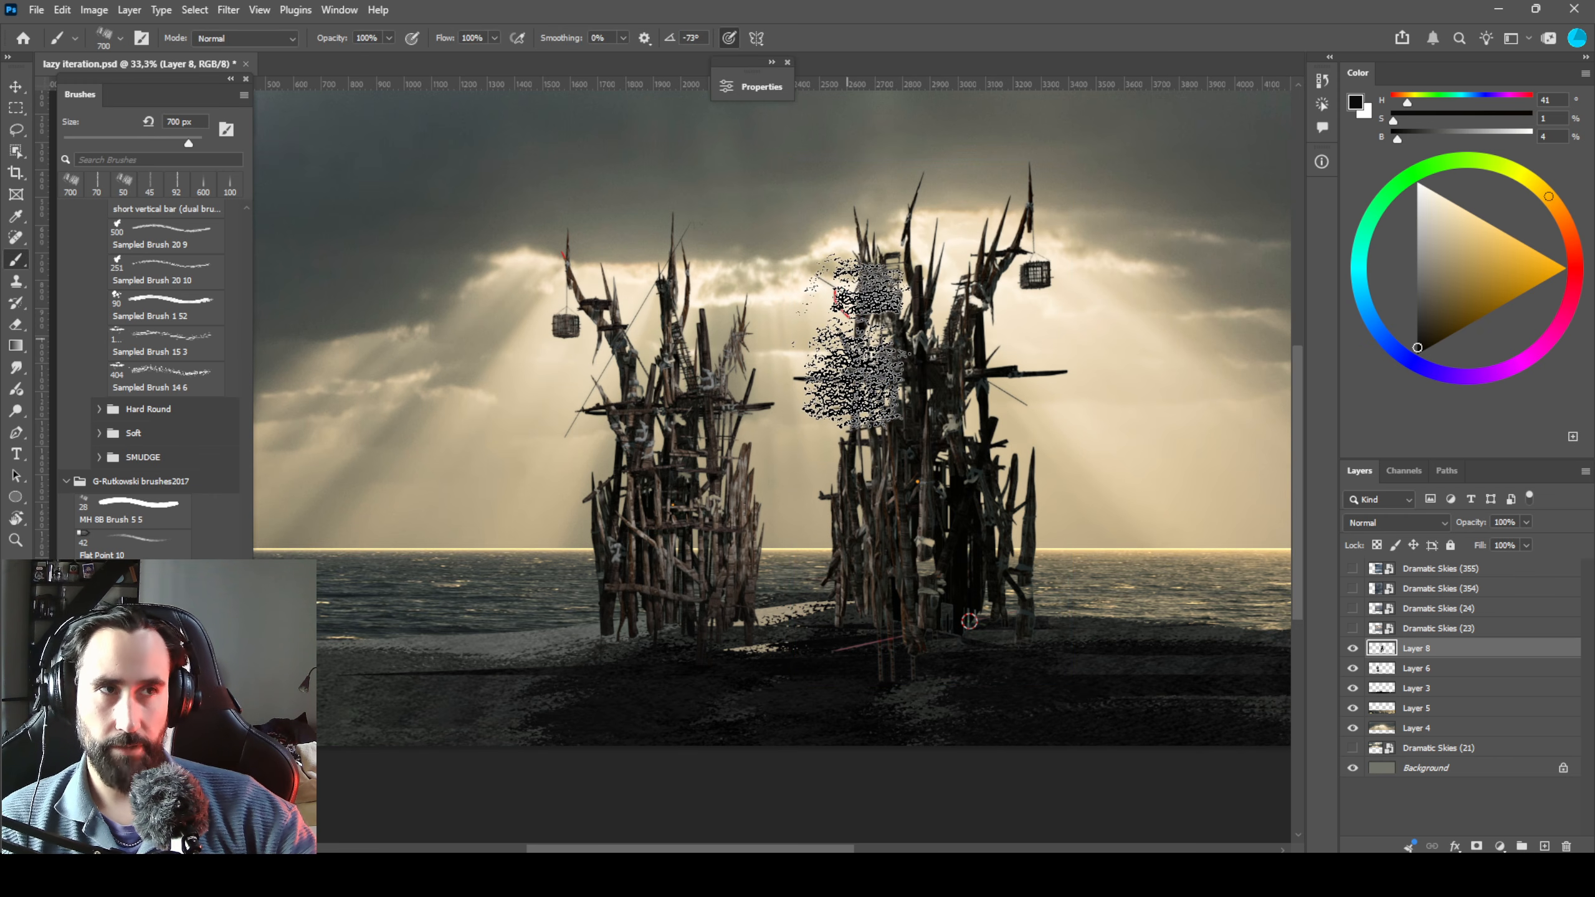
left_click(1451, 571)
left_click(1543, 845)
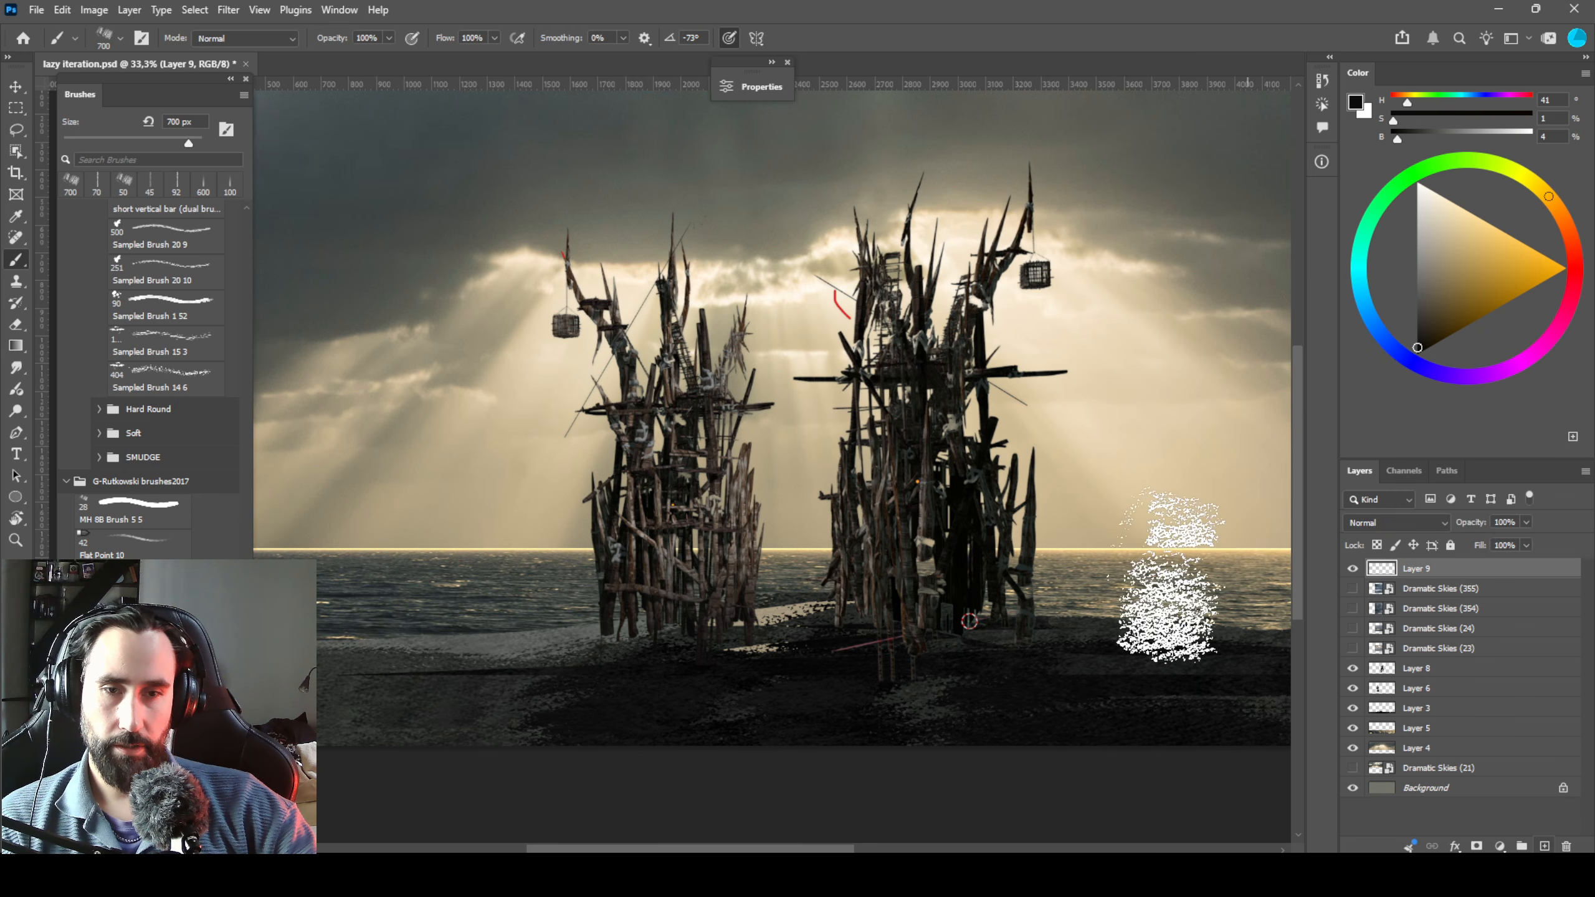
key("x")
key("g")
key("alt+BackSpace")
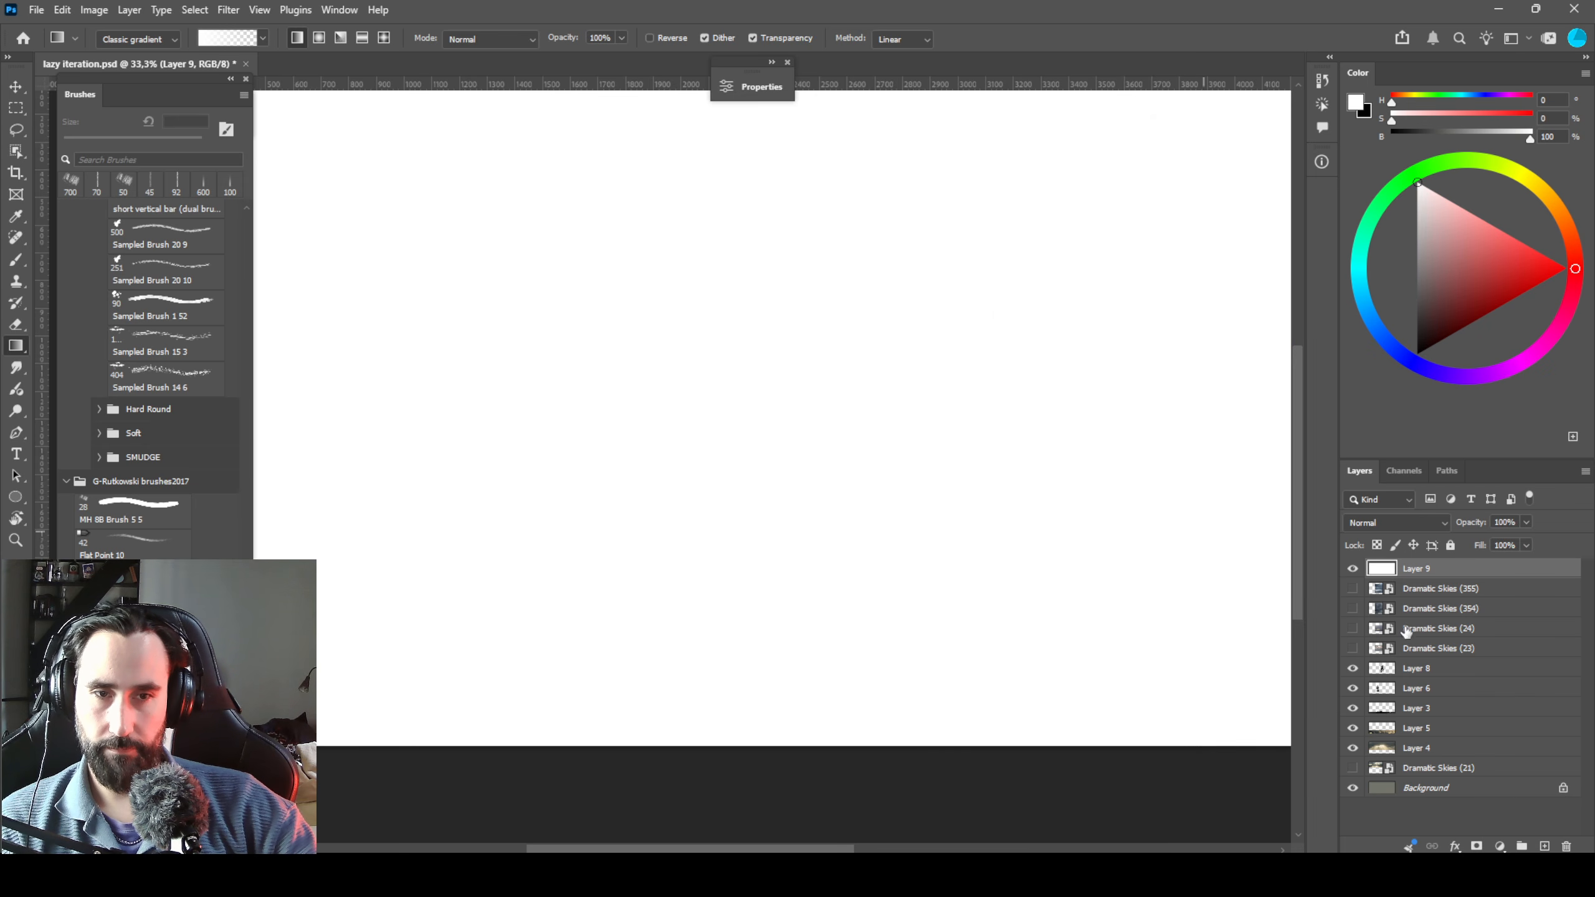
On a new layer, sketch a shining beacon tower, shoreline and arrow with a 50 px black brush, and hide the sketch and white layers.
left_click(1543, 845)
key("b")
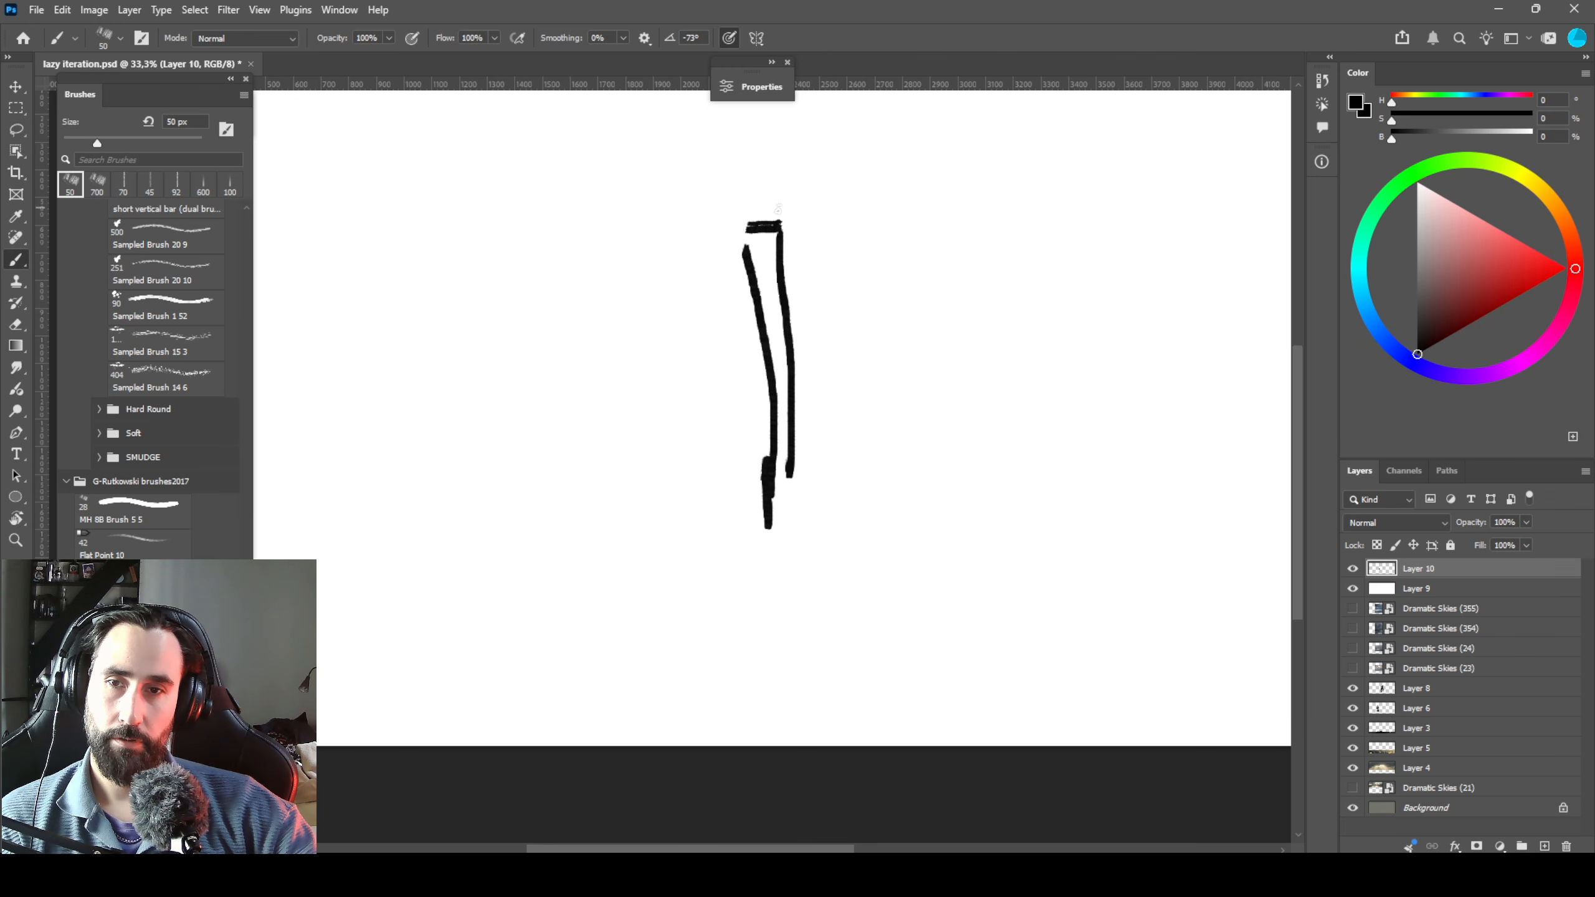
left_click_drag(861, 143, 848, 162)
left_click_drag(613, 526, 1041, 482)
left_click_drag(1171, 448, 1033, 478)
left_click_drag(1170, 233, 976, 329)
left_click_drag(1005, 278, 1066, 325)
mouse_move(743, 477)
left_mouse_down()
mouse_move(378, 477)
mouse_move(591, 478)
mouse_move(631, 500)
left_mouse_up()
left_click_drag(885, 468, 964, 421)
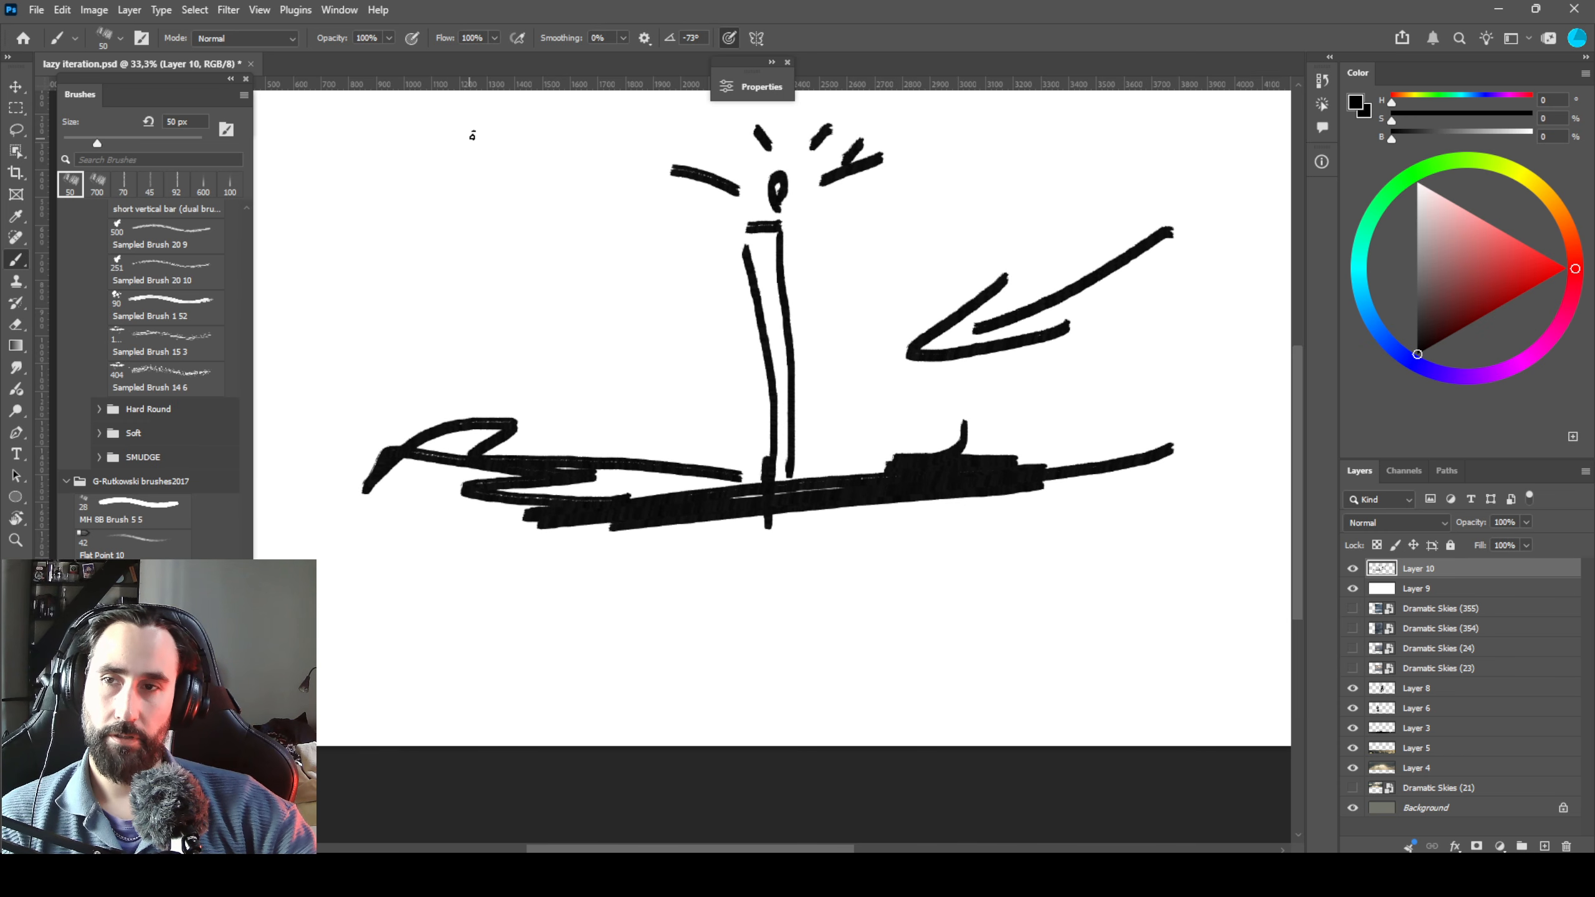
left_click(1352, 568)
left_click(1353, 588)
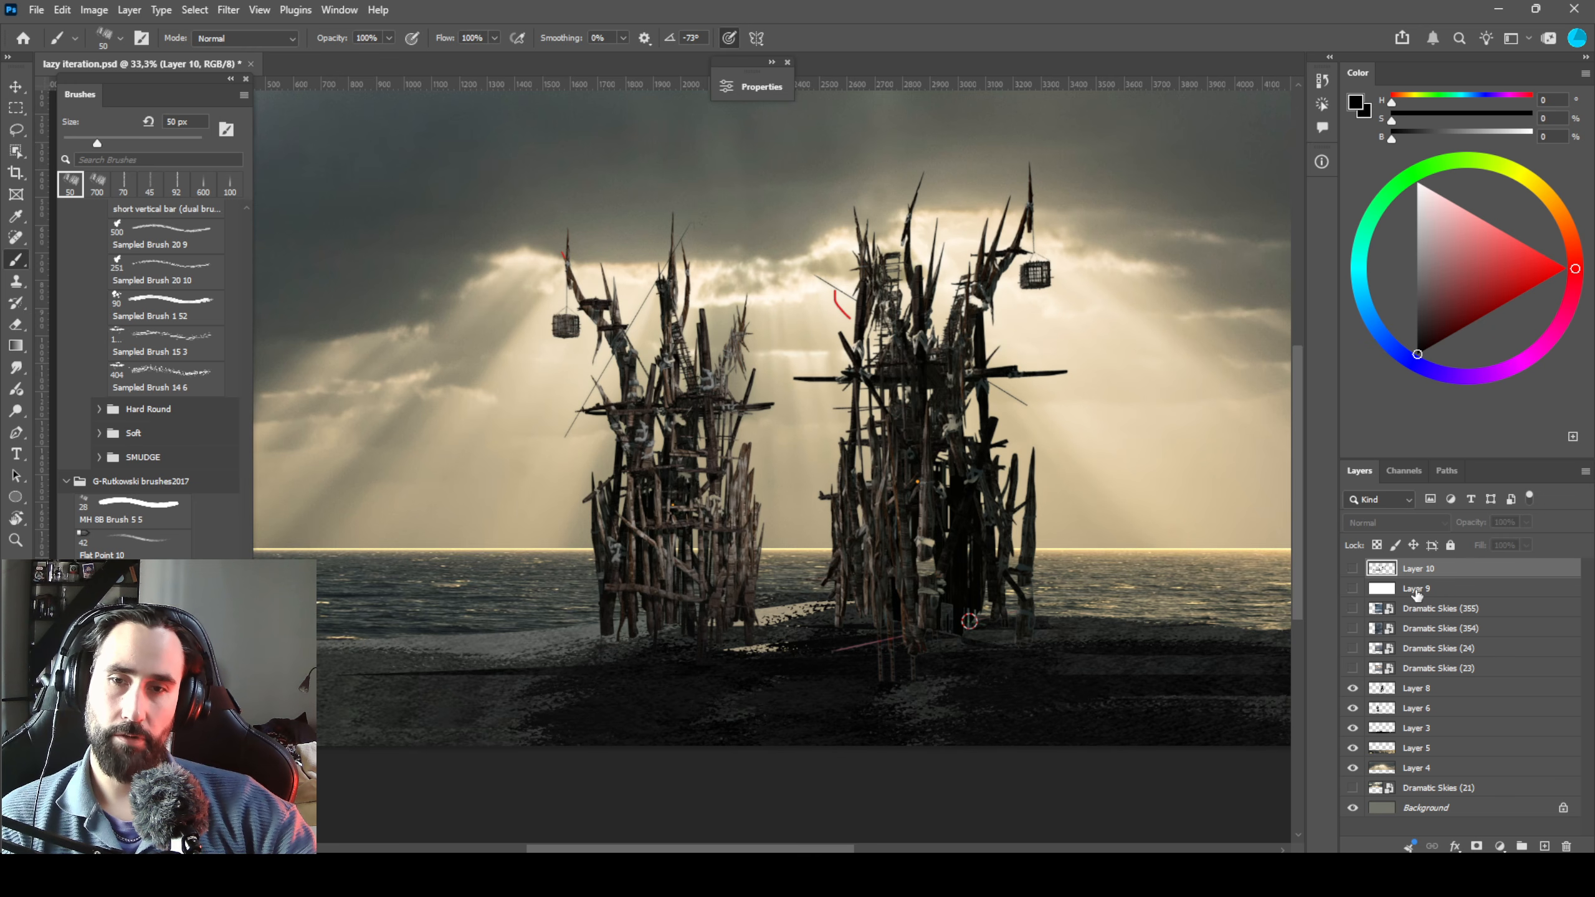
Reposition the two towers on the shore to adjust the gap between them.
key("v")
left_click(945, 405, "ctrl")
left_click_drag(948, 415, 1057, 363)
left_click_drag(1028, 419, 892, 480)
left_click(705, 417, "ctrl")
mouse_move(706, 418)
left_mouse_down()
mouse_move(666, 389)
mouse_move(728, 417)
left_mouse_up()
left_click_drag(894, 439, 1031, 478)
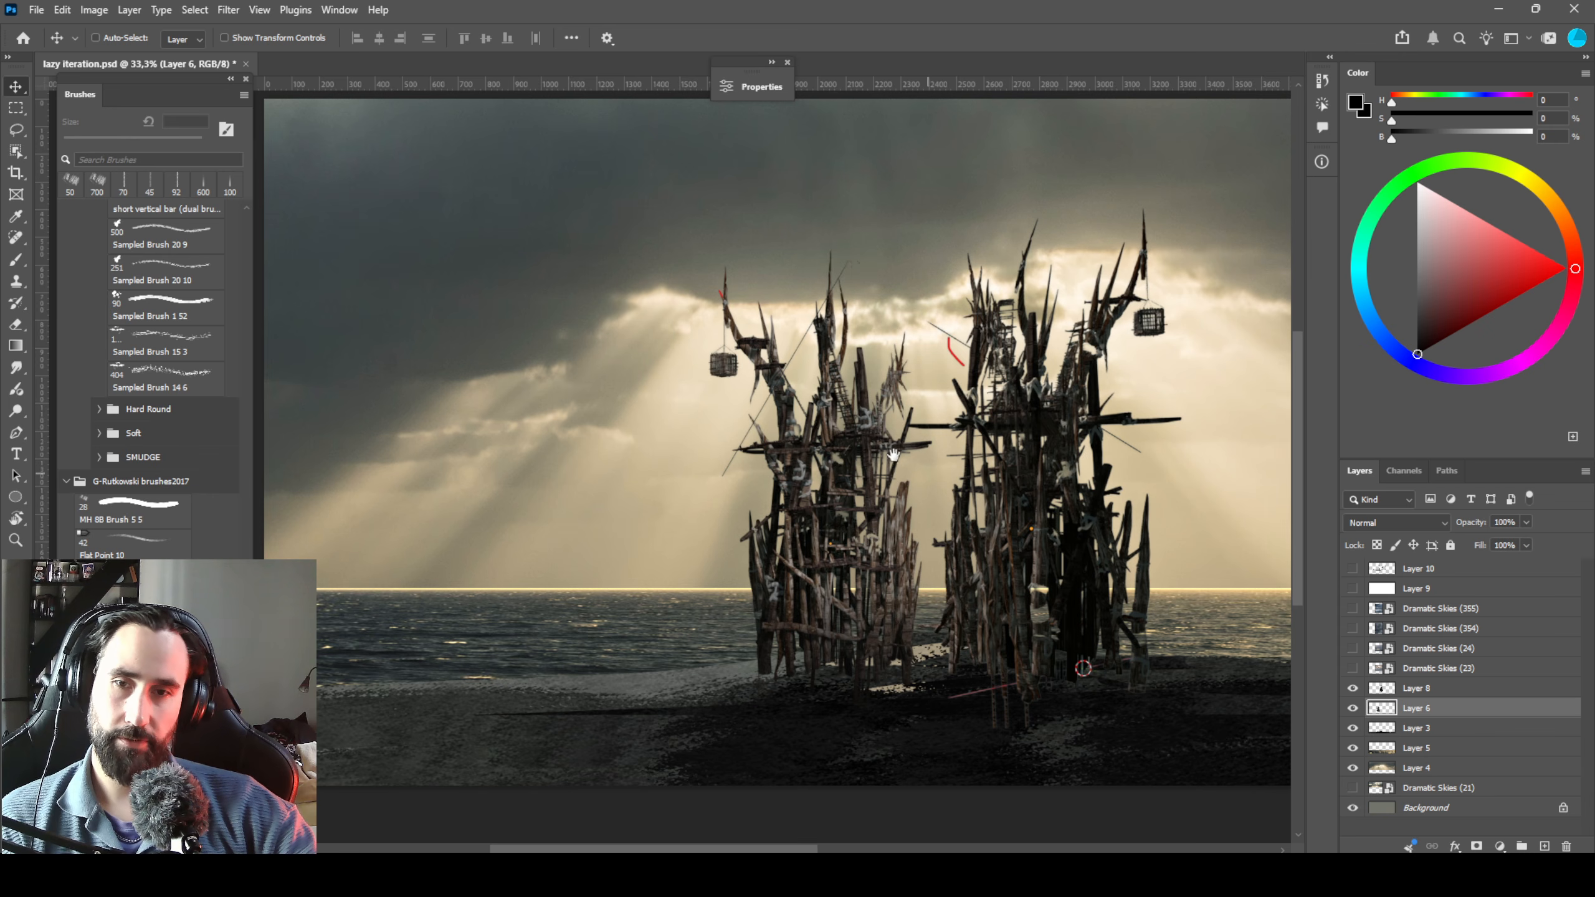
left_click_drag(913, 460, 827, 453)
left_click(958, 443, "ctrl")
mouse_move(957, 443)
left_mouse_down()
mouse_move(965, 408)
mouse_move(733, 408)
mouse_move(1009, 377)
mouse_move(1009, 402)
mouse_move(914, 451)
mouse_move(963, 452)
left_mouse_up()
key("ctrl+z")
left_click(970, 421, "ctrl")
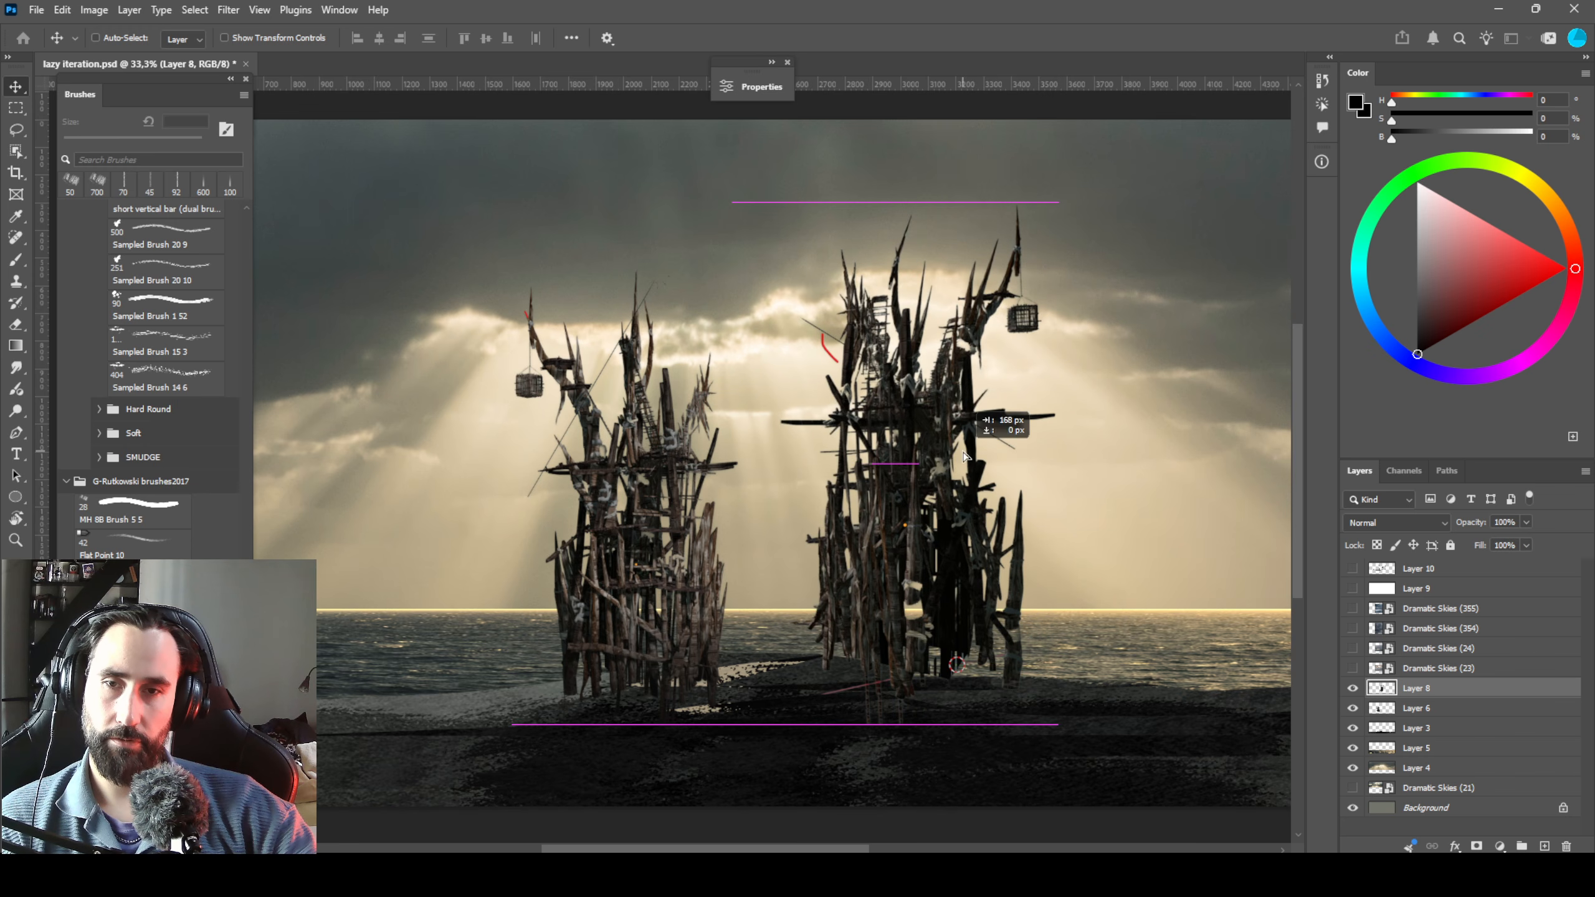
Lasso and delete the central spikes and the horn with the cage from the second tower's top, and shift the tower slightly left.
key("l")
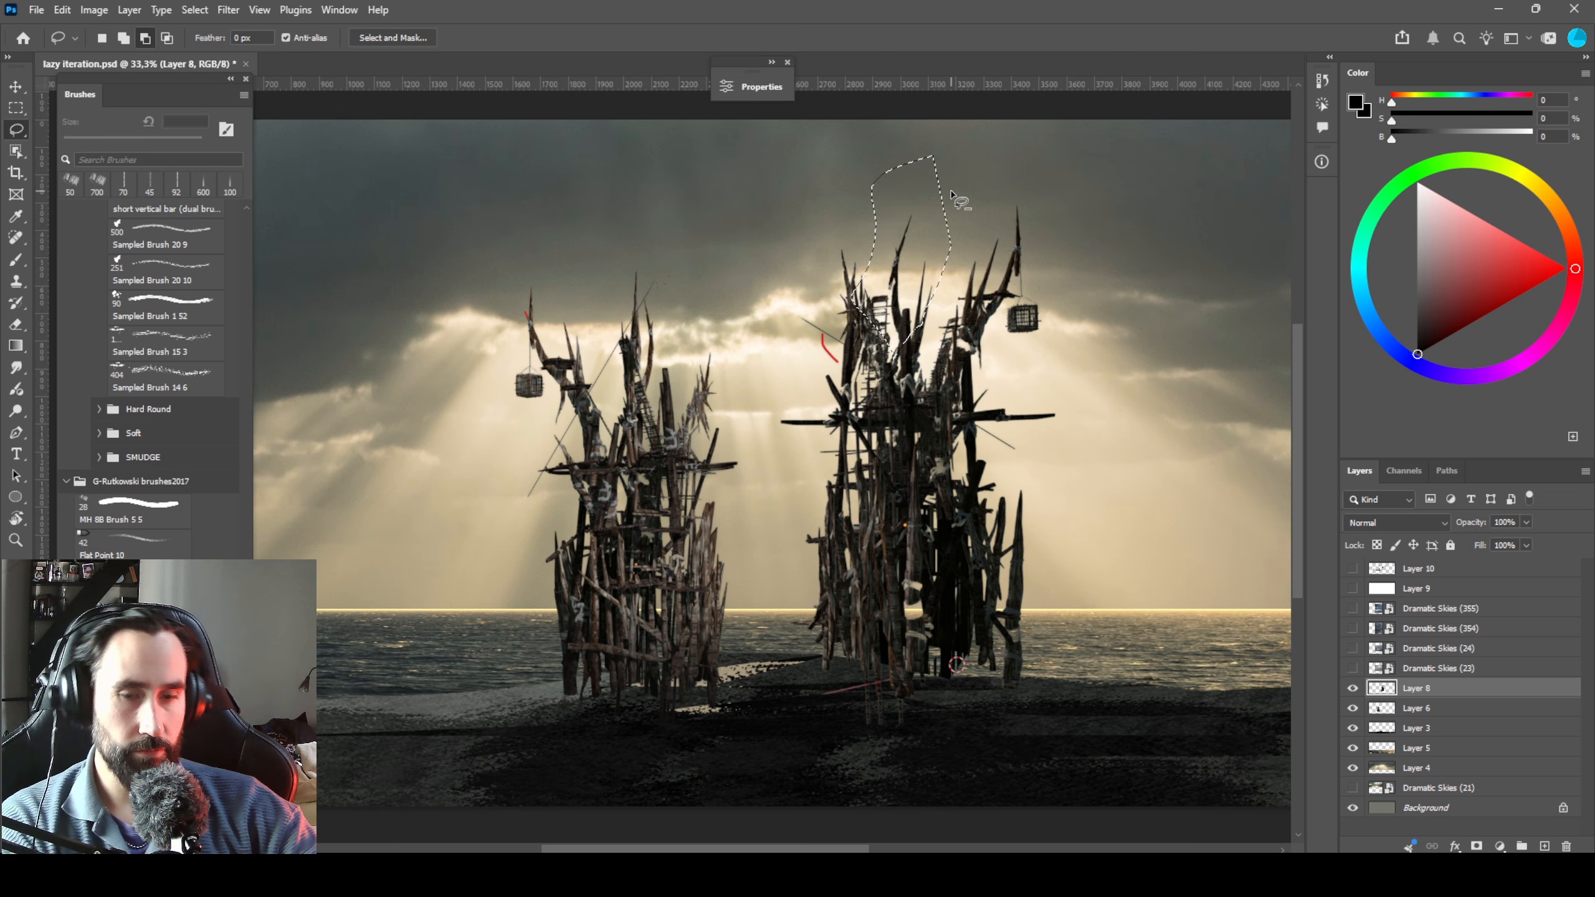
key("Delete")
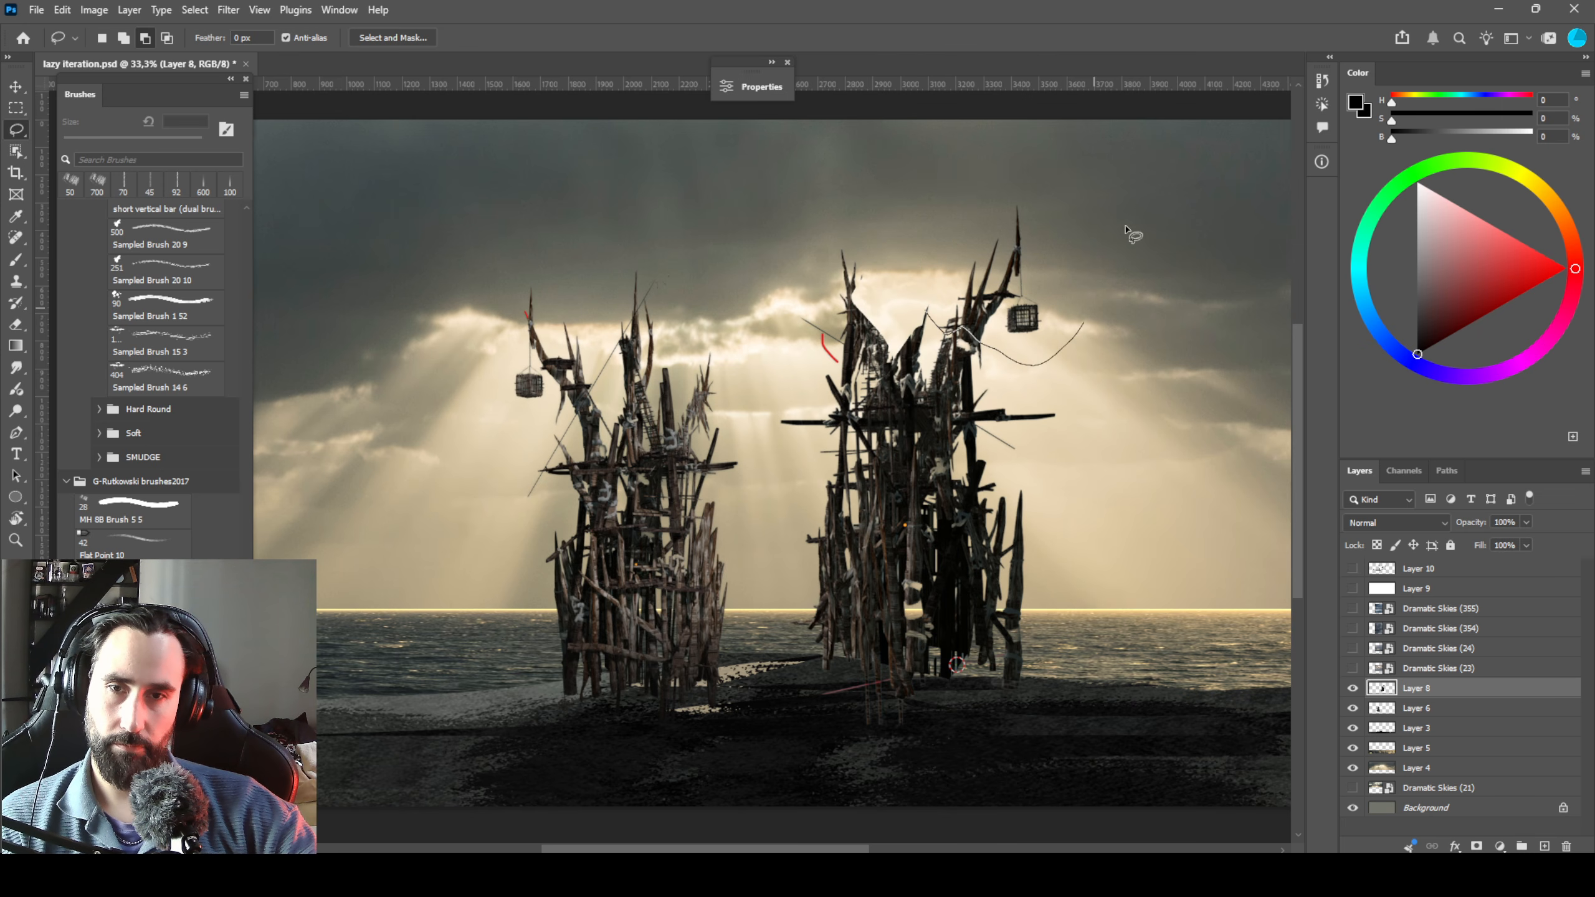
key("ctrl+d")
key("v")
left_click_drag(945, 539, 926, 535)
Switch to Blender and move the tall vertical beam along the X axis, clear of the tower.
left_click(1095, 875)
left_click_drag(921, 436, 846, 437)
left_click(853, 431)
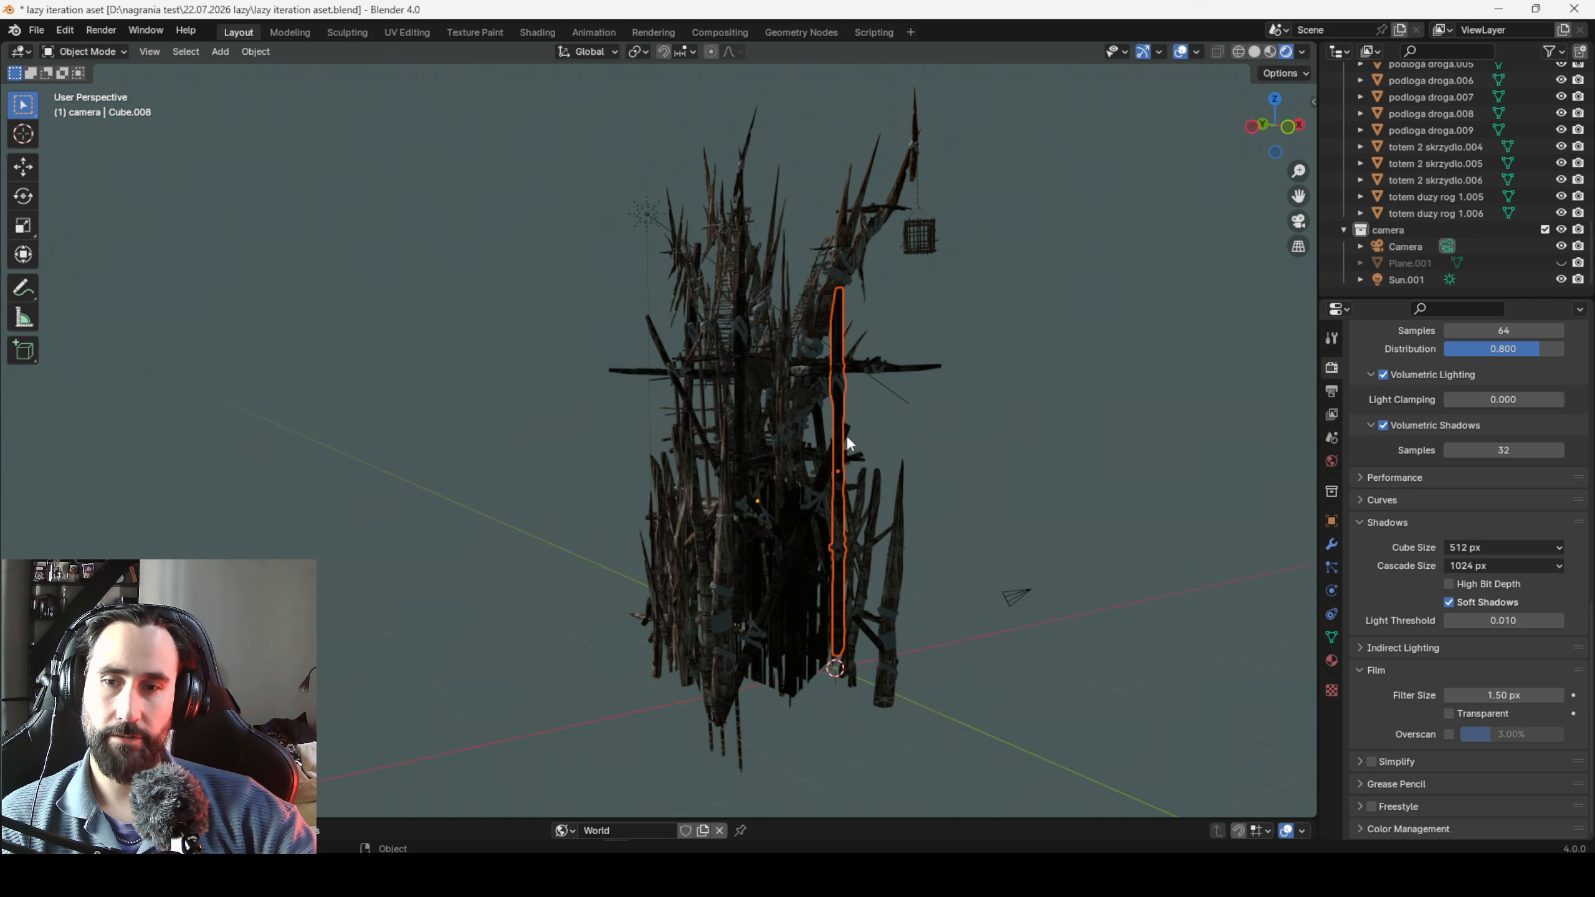
key("g")
key("shift+z")
left_click(566, 325)
key("ctrl+z")
key("g")
key("y")
key("x")
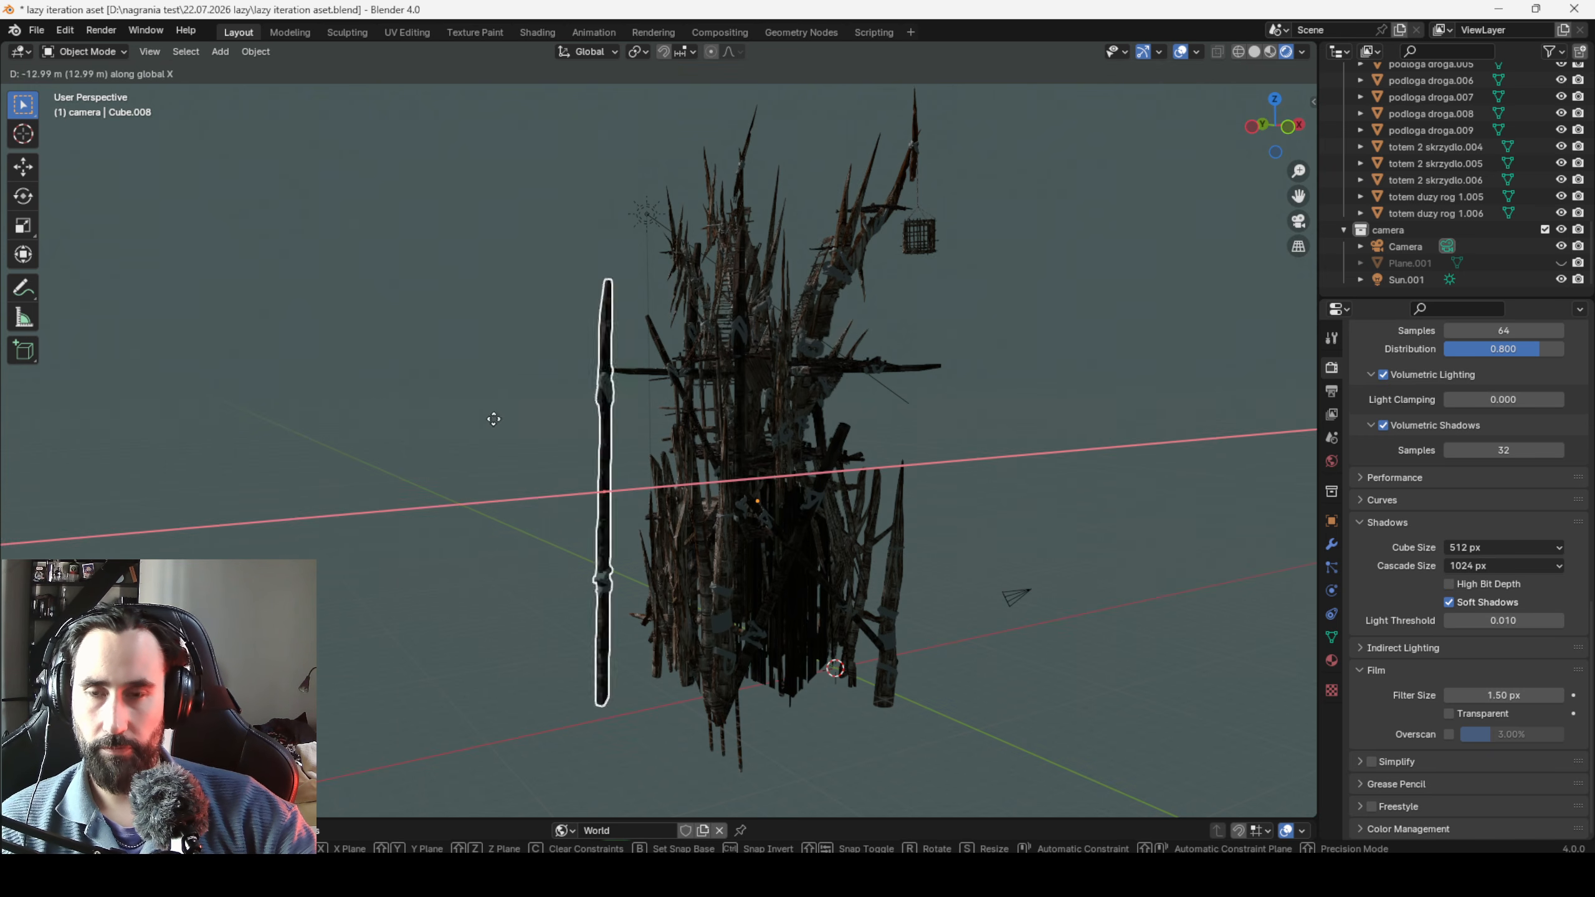
left_click(574, 416)
Raise the inner scaffolding structure along the Z axis so that it rises above the tower's top.
left_click(576, 479)
left_click_drag(576, 479, 821, 427)
left_click(785, 433)
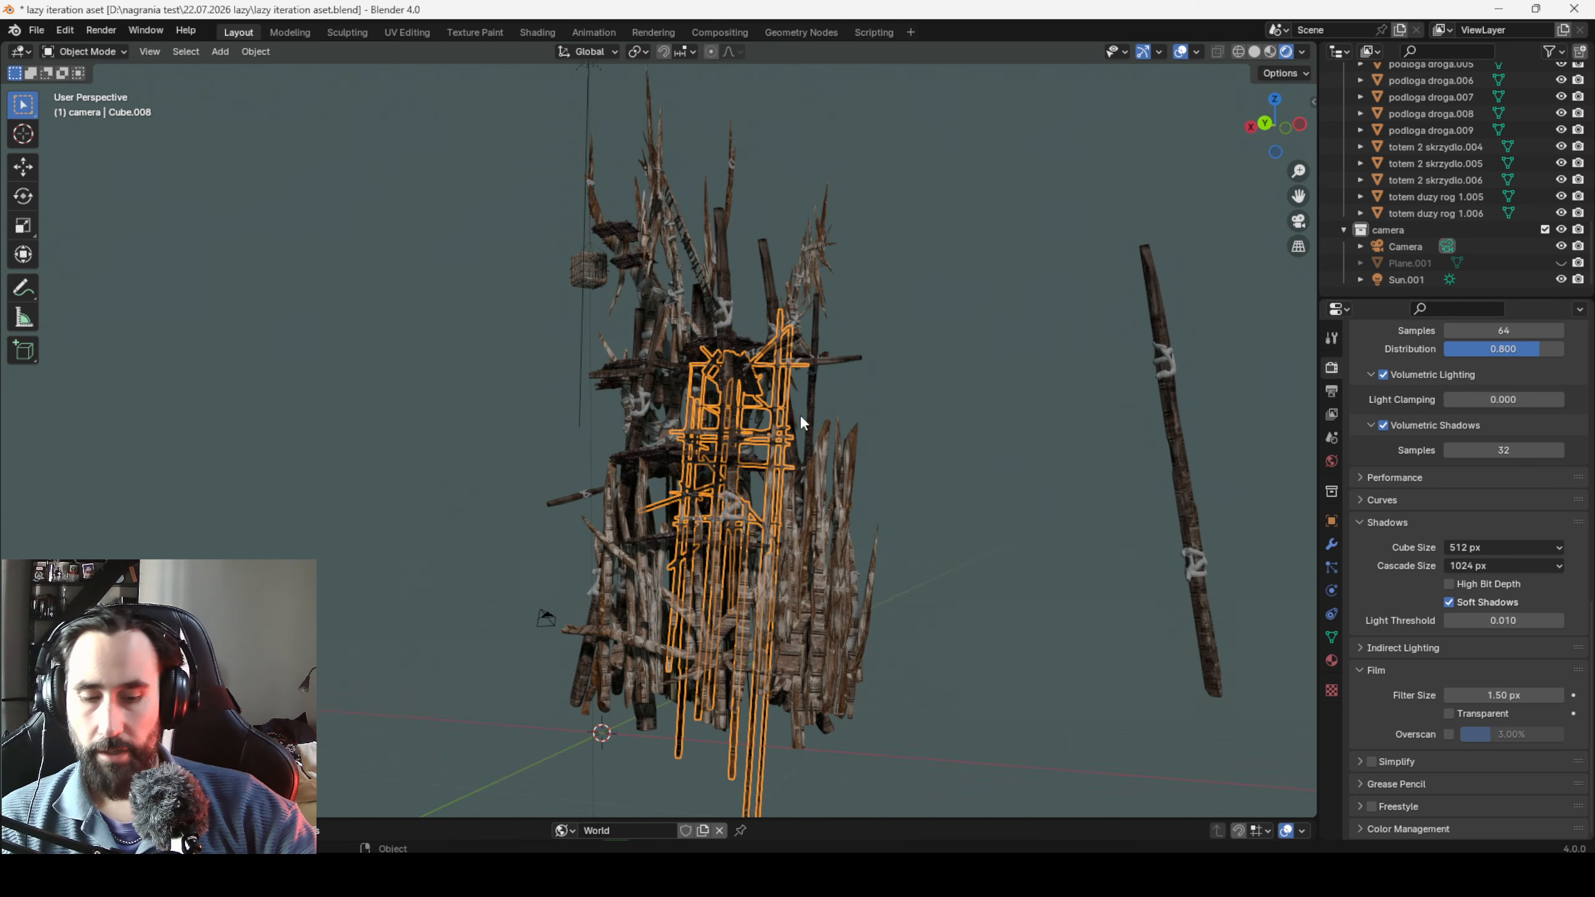
key("g")
key("z")
left_click(871, 215)
Move the detached beam back to the tower along X, tilt it outward and adjust its position in the horizontal plane.
left_click_drag(871, 215, 981, 384)
left_click(322, 595)
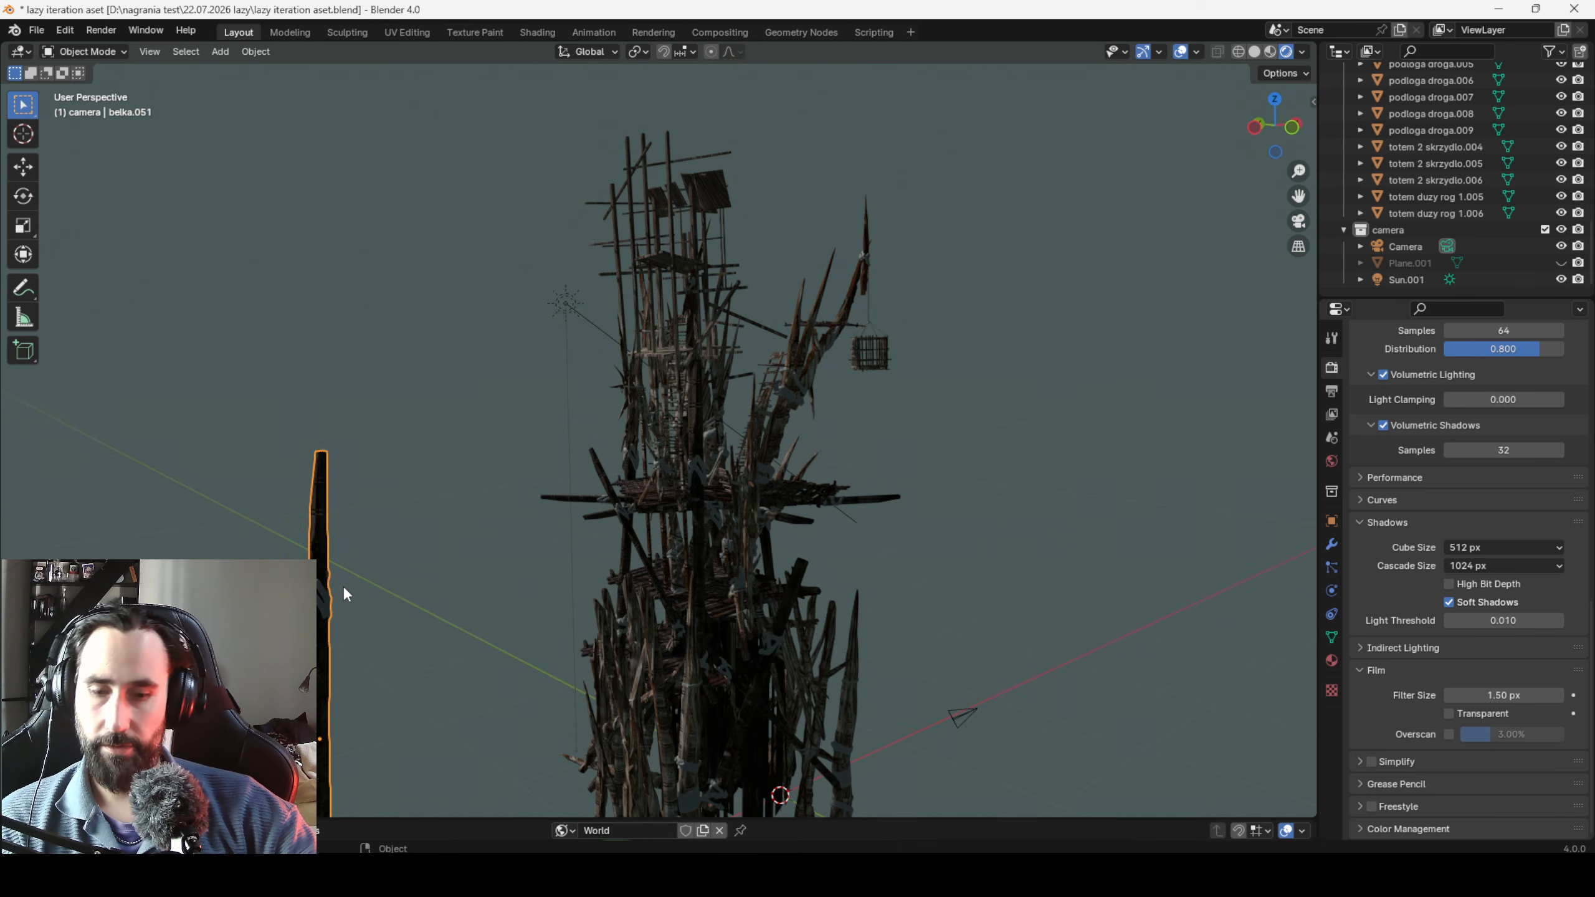
key("g")
key("x")
left_click(666, 534)
left_click_drag(665, 534, 744, 361)
key("r")
left_click(677, 323)
key("g")
key("shift+z")
left_click(802, 356)
Rotate the large spiked horn totem around the Z axis to face a different direction.
scroll(816, 358, "up", 1)
left_click_drag(858, 380, 1153, 409)
left_click(1096, 285)
left_click(1080, 237)
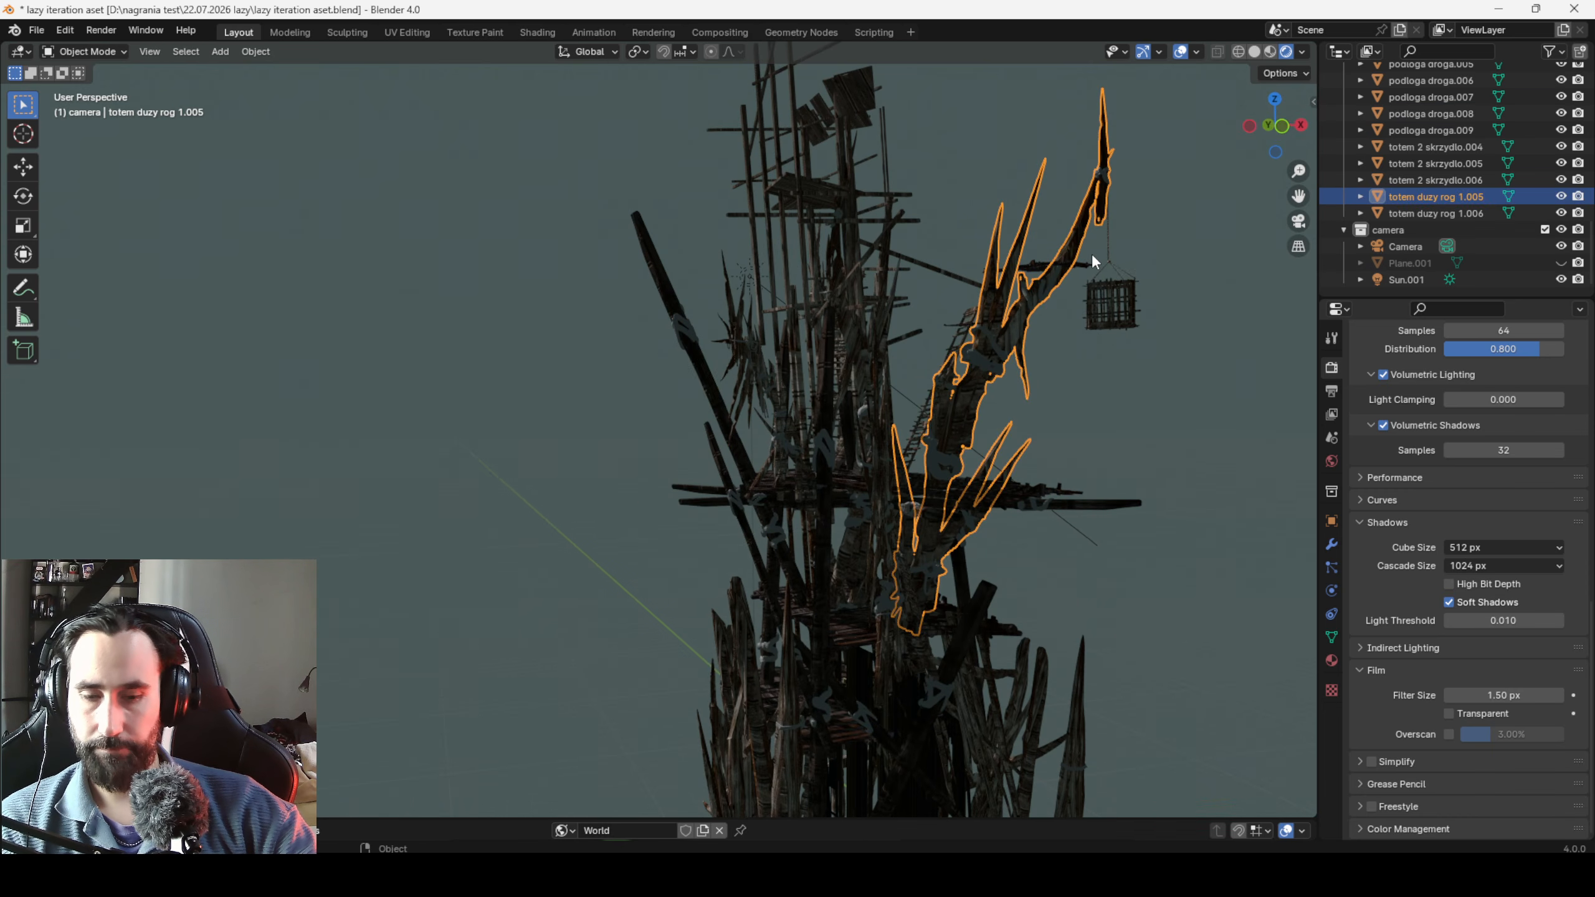
key("r")
key("z")
left_click(1054, 493)
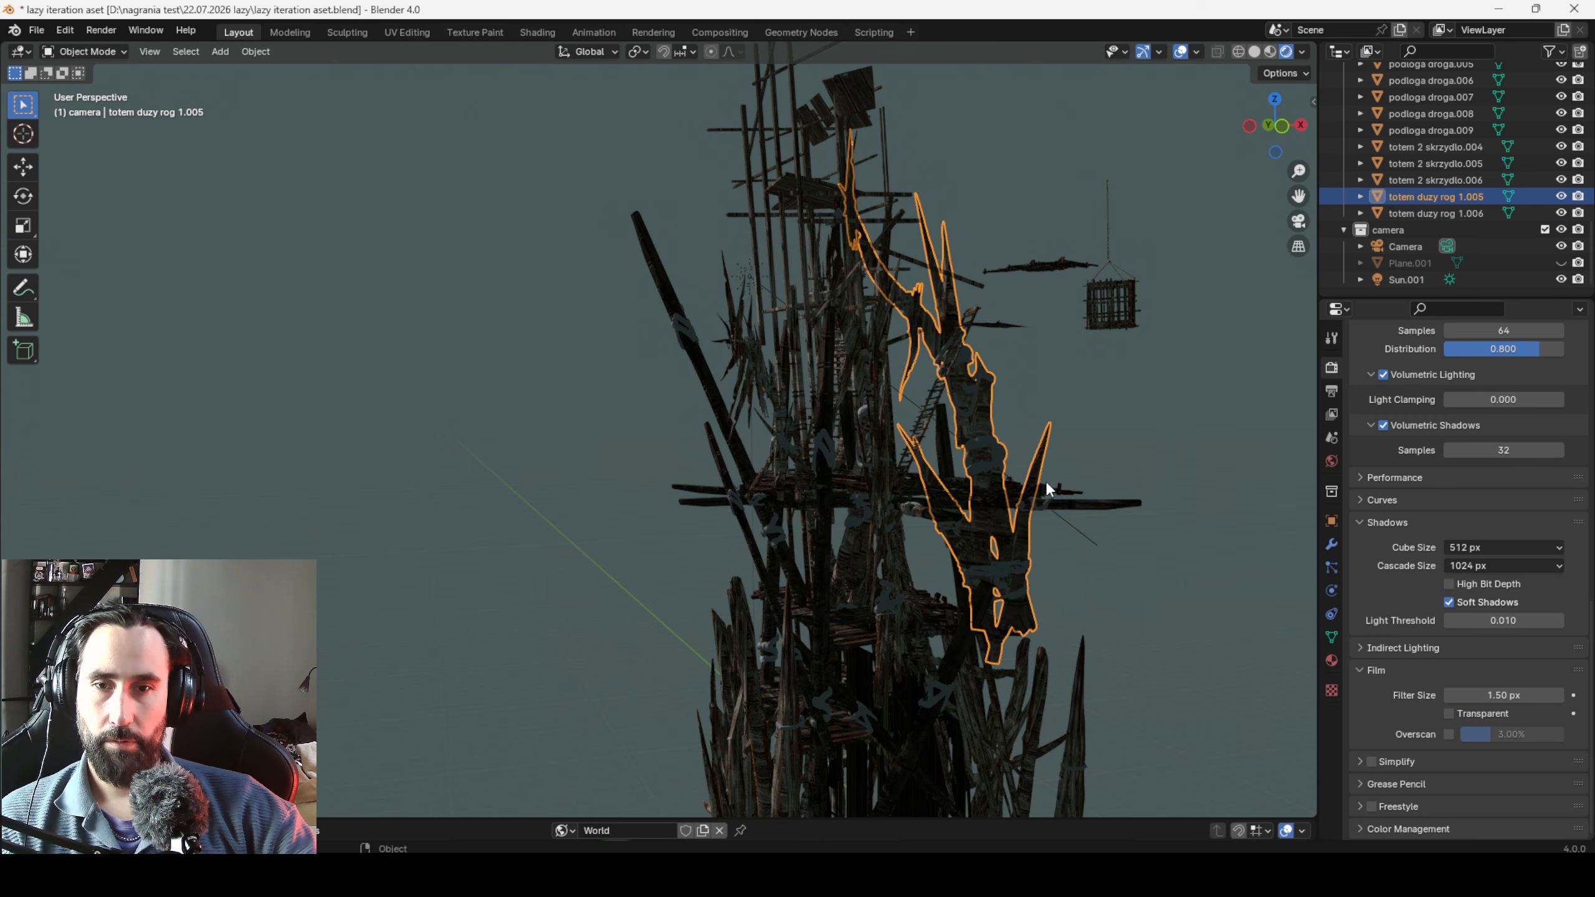
key("r")
key("z")
left_click(1053, 532)
Delete the hanging cage with its chain and several outer fence and stake pieces around the tower's lower part.
left_click(1105, 320)
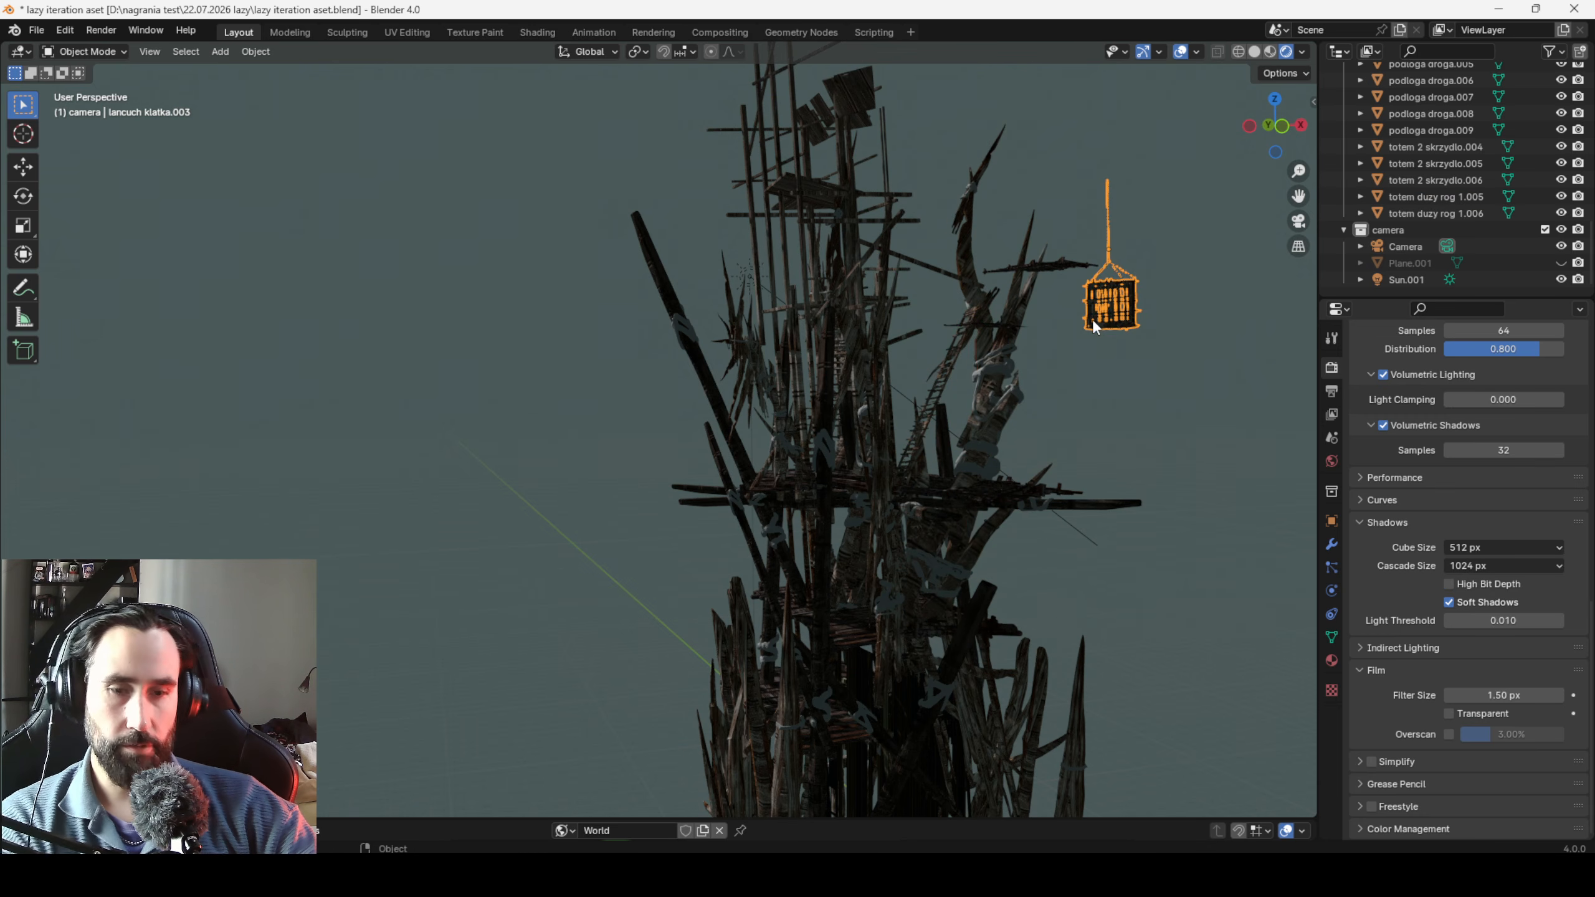
key("Delete")
left_click(1009, 268)
scroll(1014, 426, "down", 3)
left_click_drag(1048, 490, 987, 477)
left_click(906, 695)
key("Delete")
left_click(692, 663)
key("Delete")
left_click(665, 650)
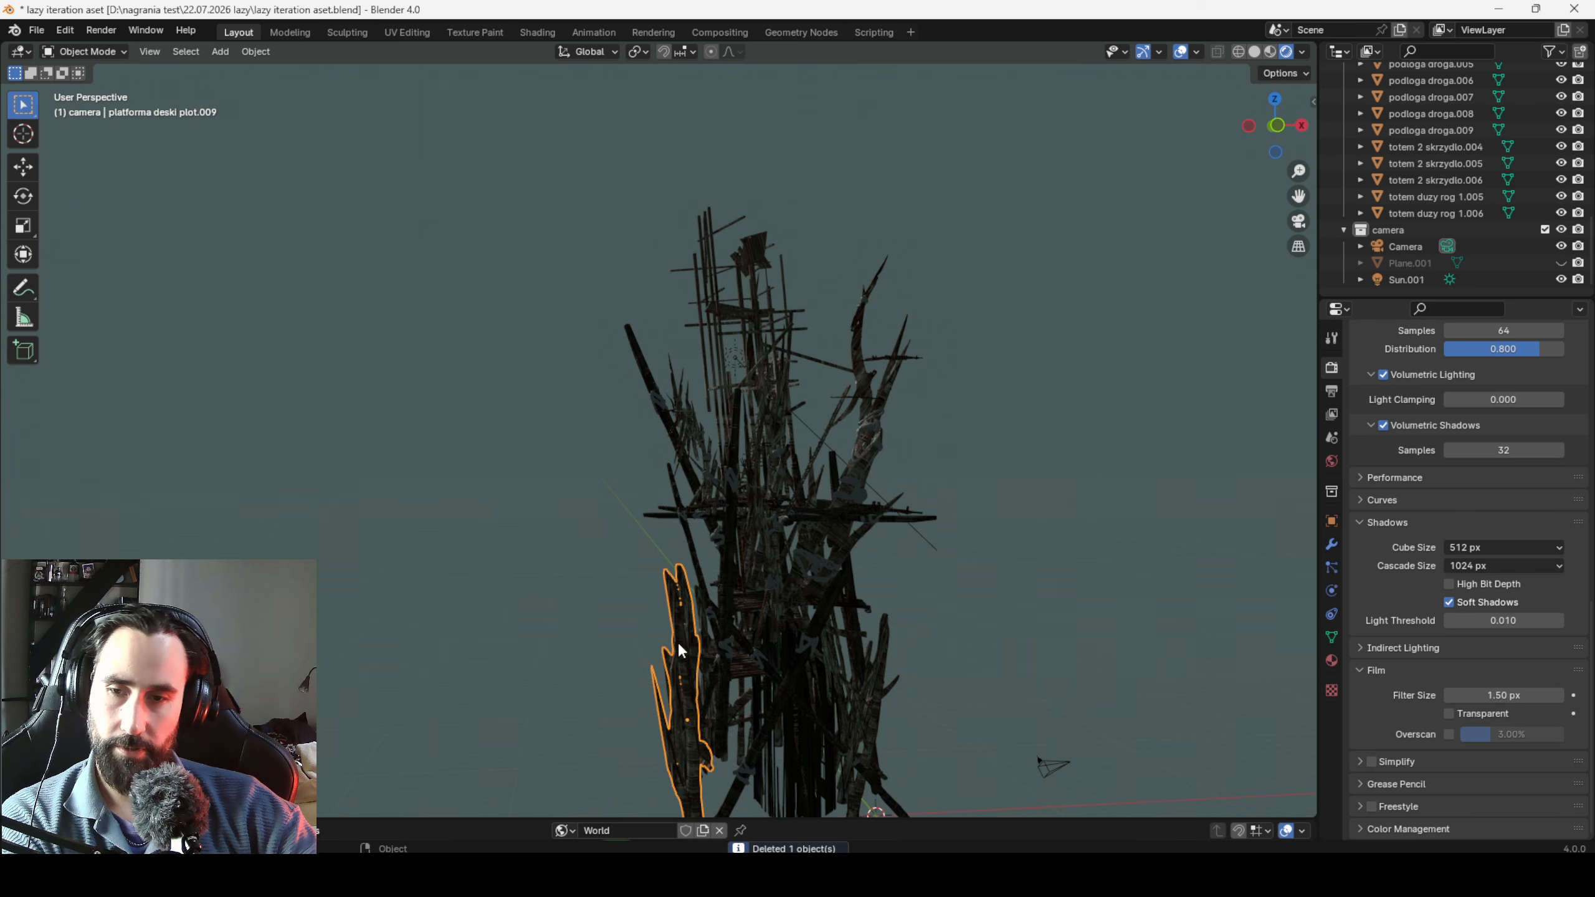
key("Delete")
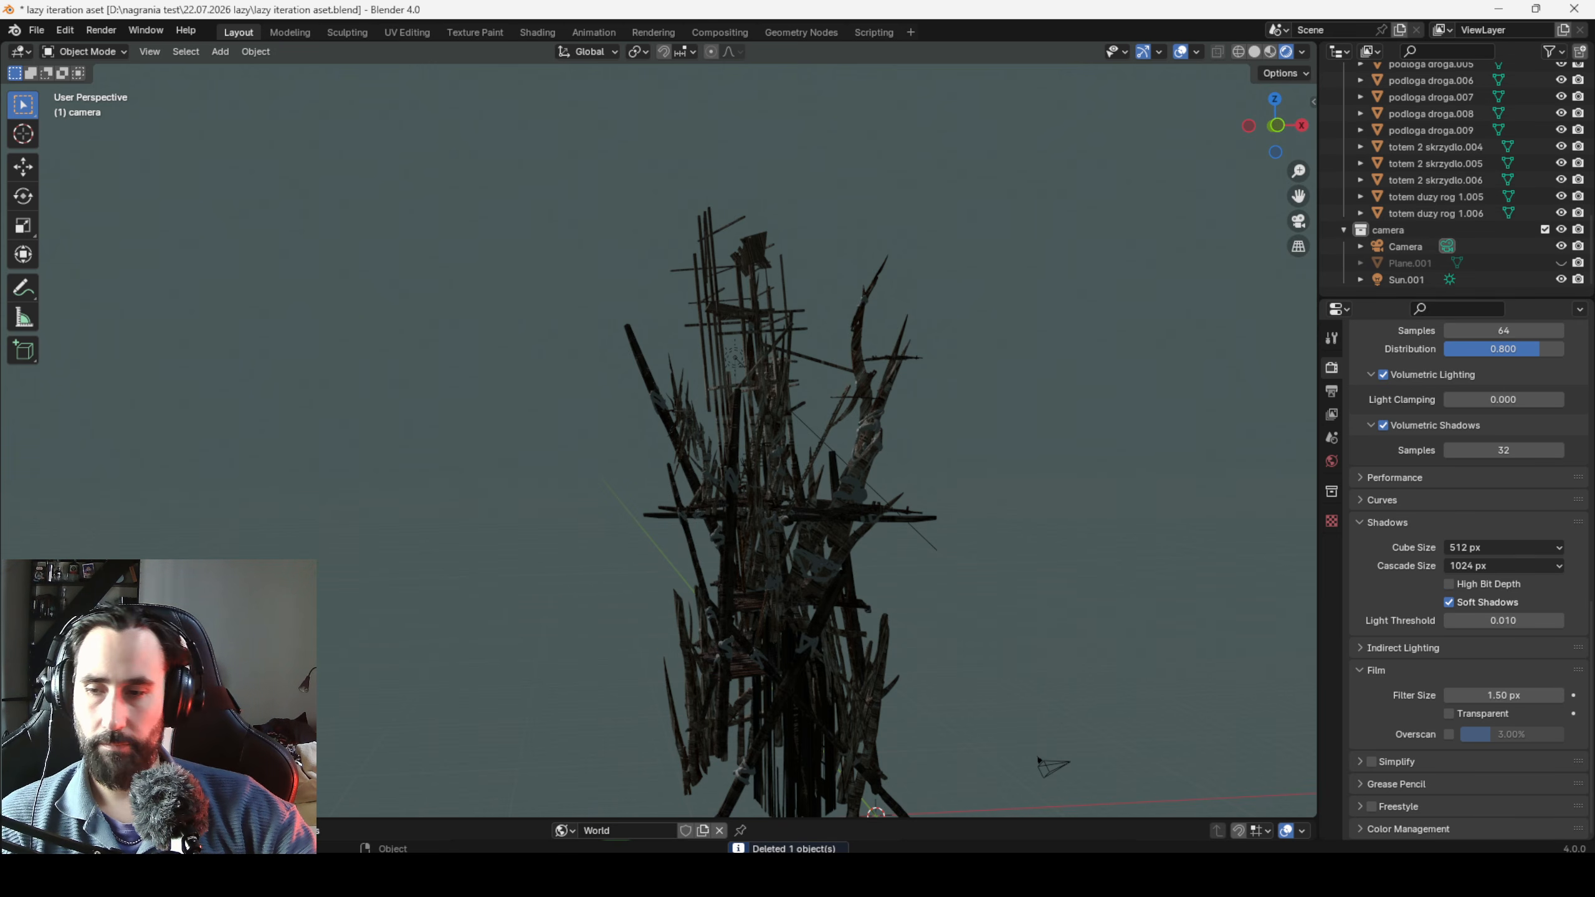
Take a screen snip of the modified tower in the viewport.
key("super")
left_click(1128, 850)
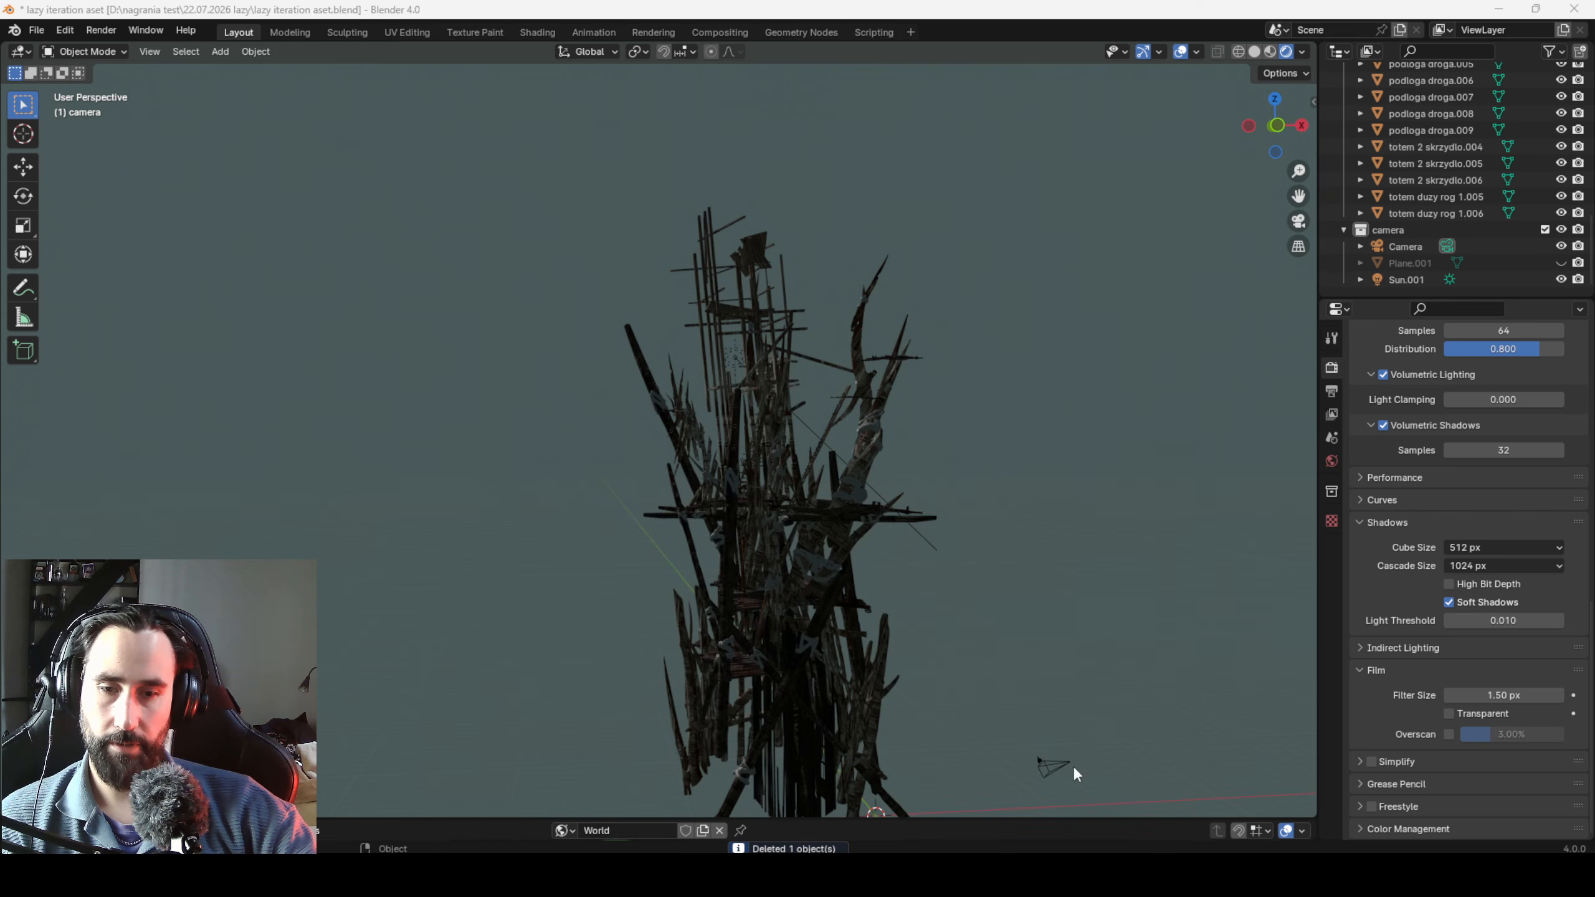
key("super+shift+s")
left_click_drag(548, 142, 1007, 796)
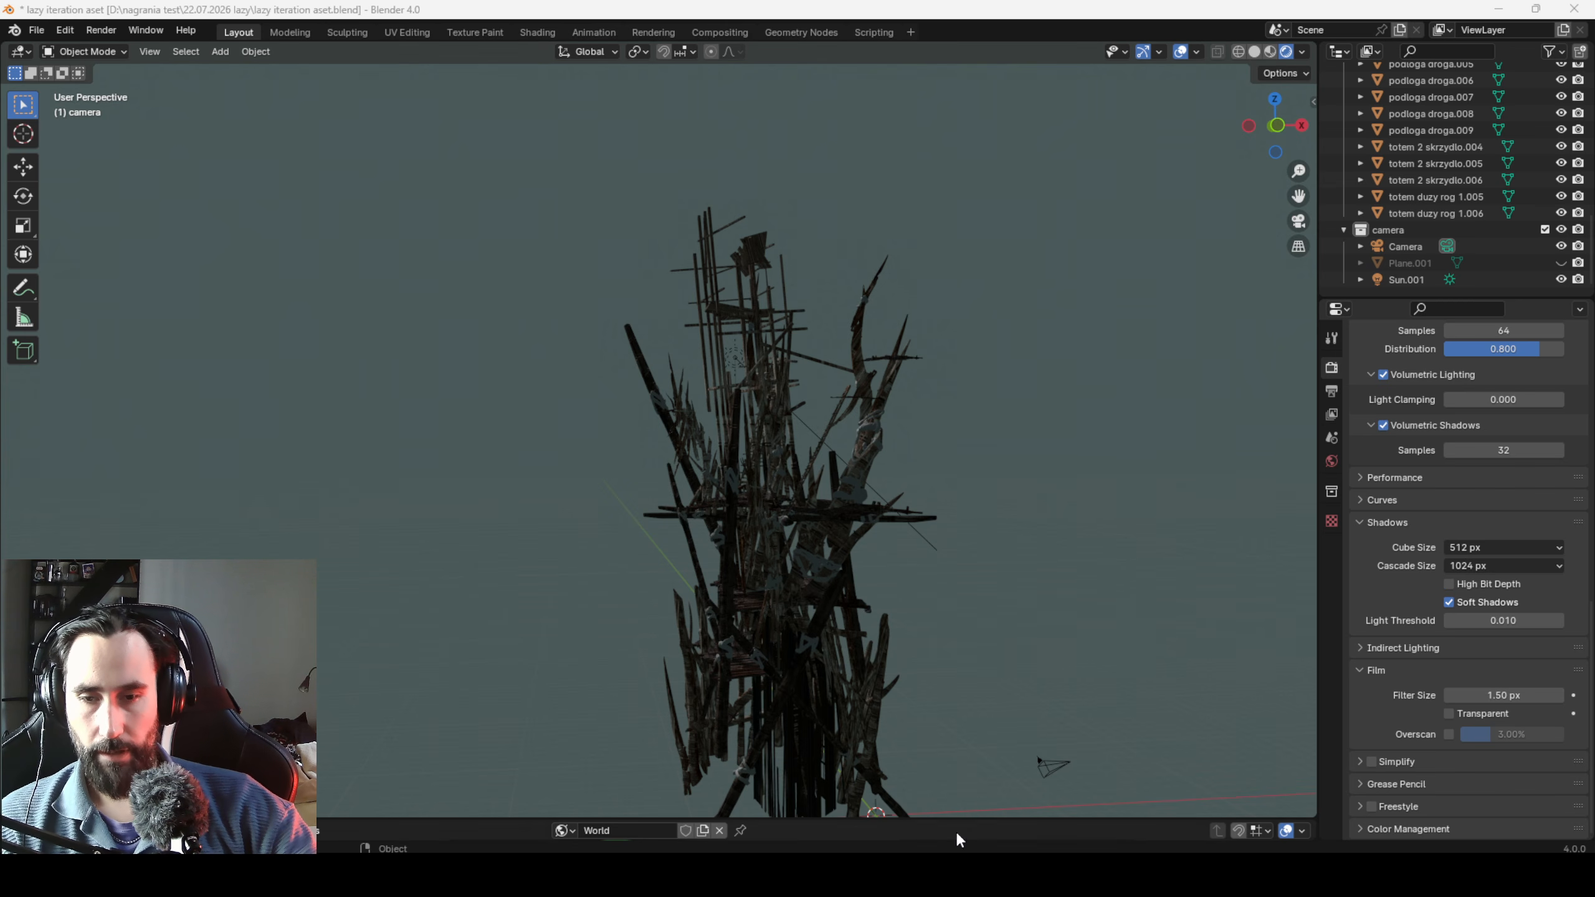
Switch to Photoshop, paste the new tower capture as a layer and place it to the right of the second tower.
key("alt+Tab")
key("ctrl+v")
left_click_drag(698, 462, 1095, 517)
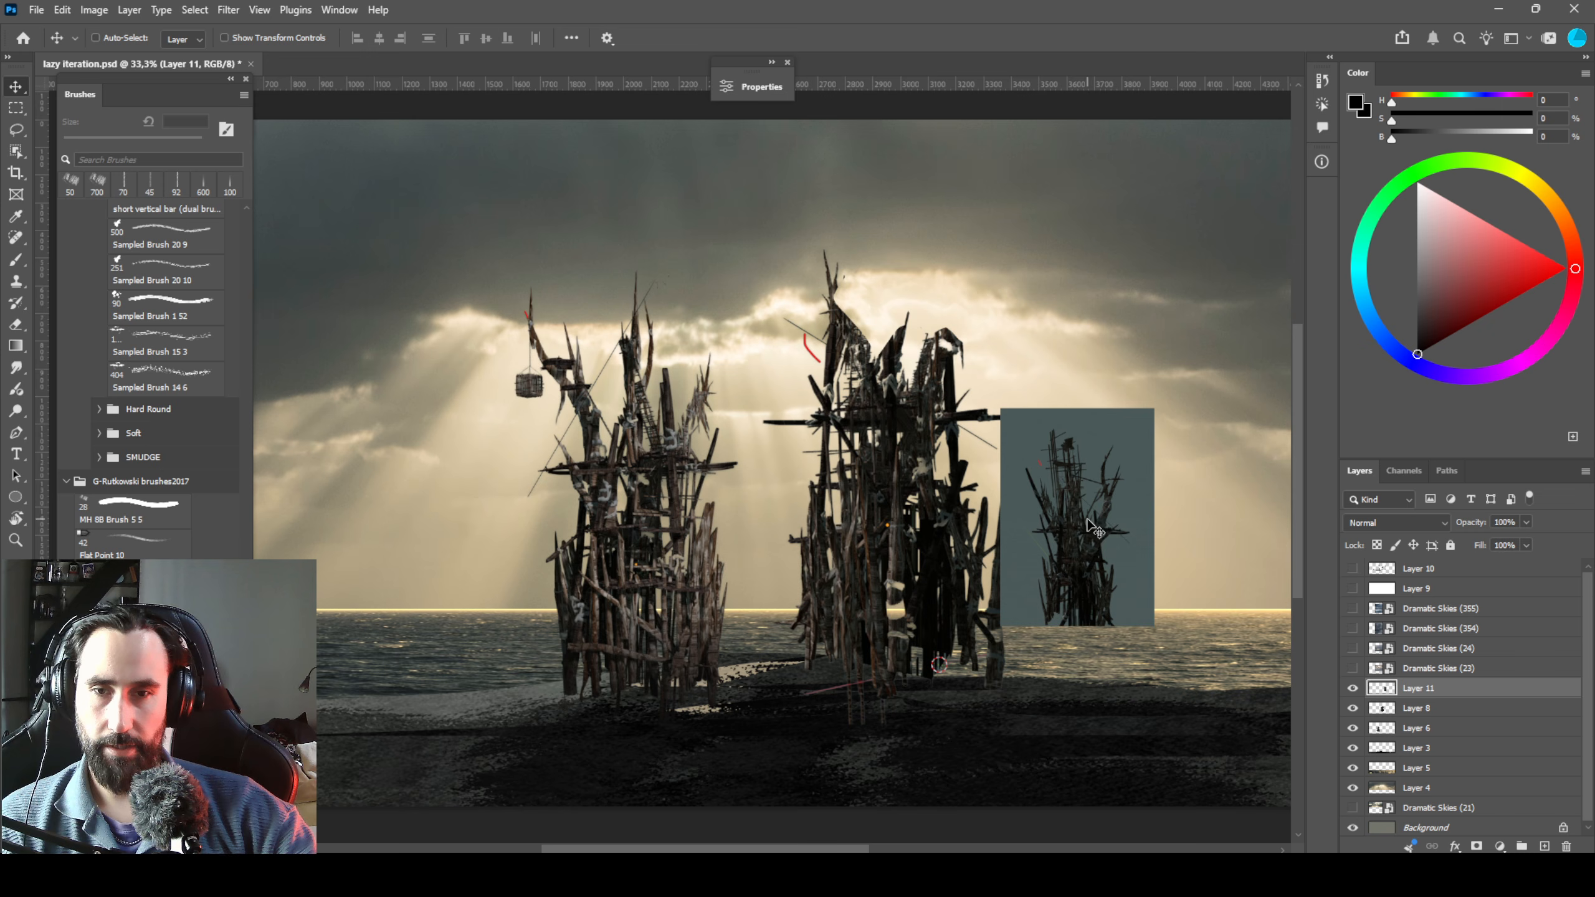
Scale up the pasted tower capture proportionally so it roughly matches the height of the other towers.
key("ctrl+t")
left_click_drag(1084, 401, 1073, 129)
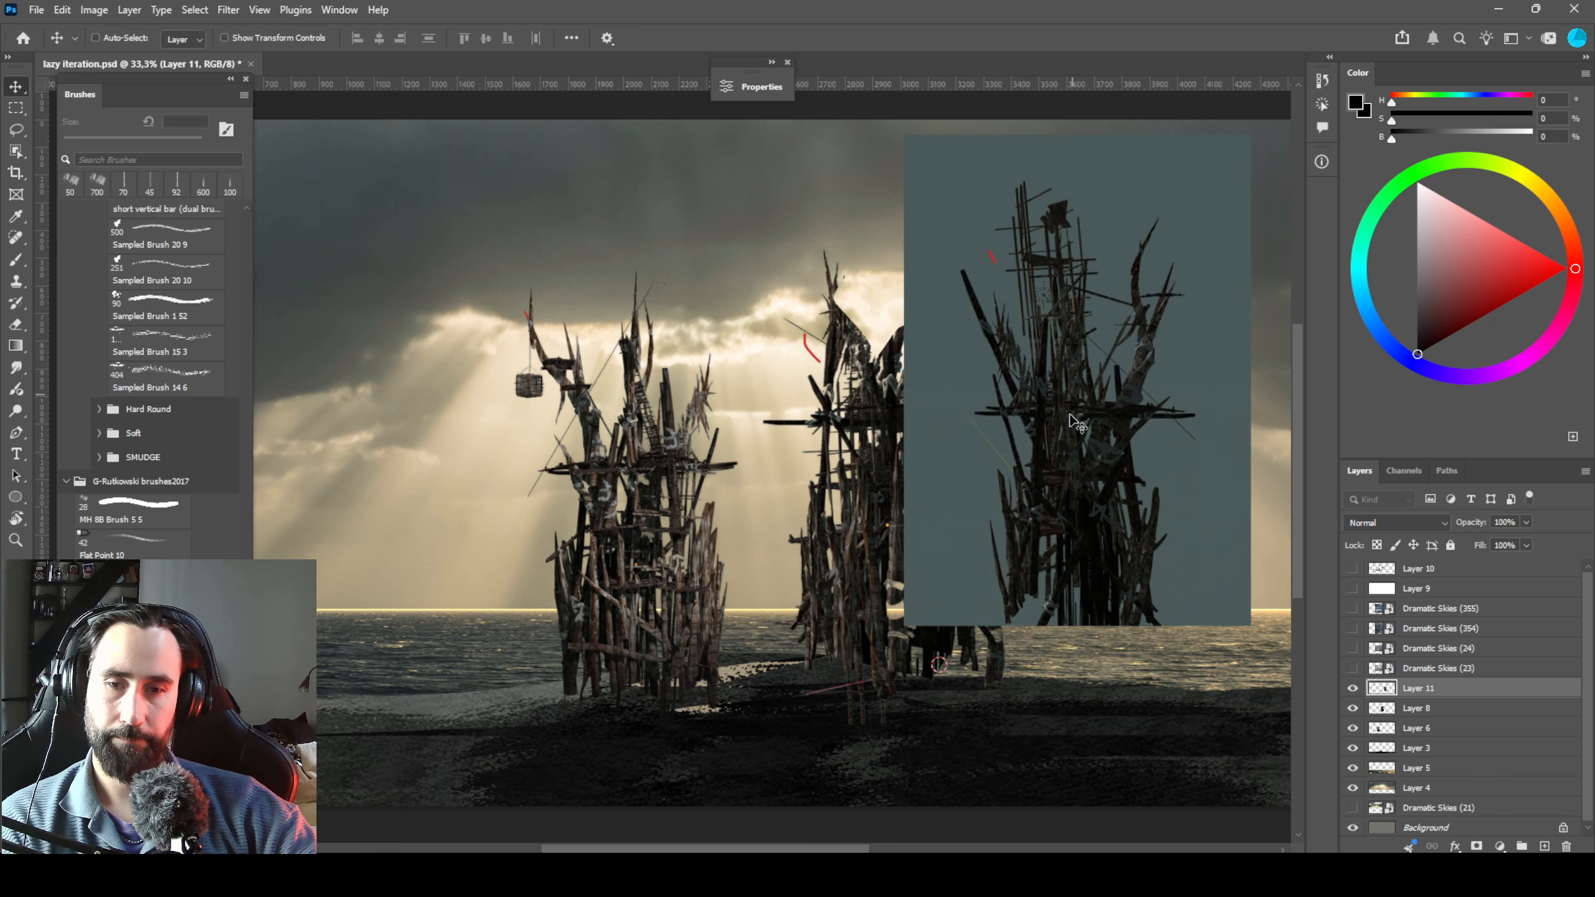
key("Return")
Cut the captured tower out of its flat background onto a new layer and delete the original capture layer.
left_click(16, 152)
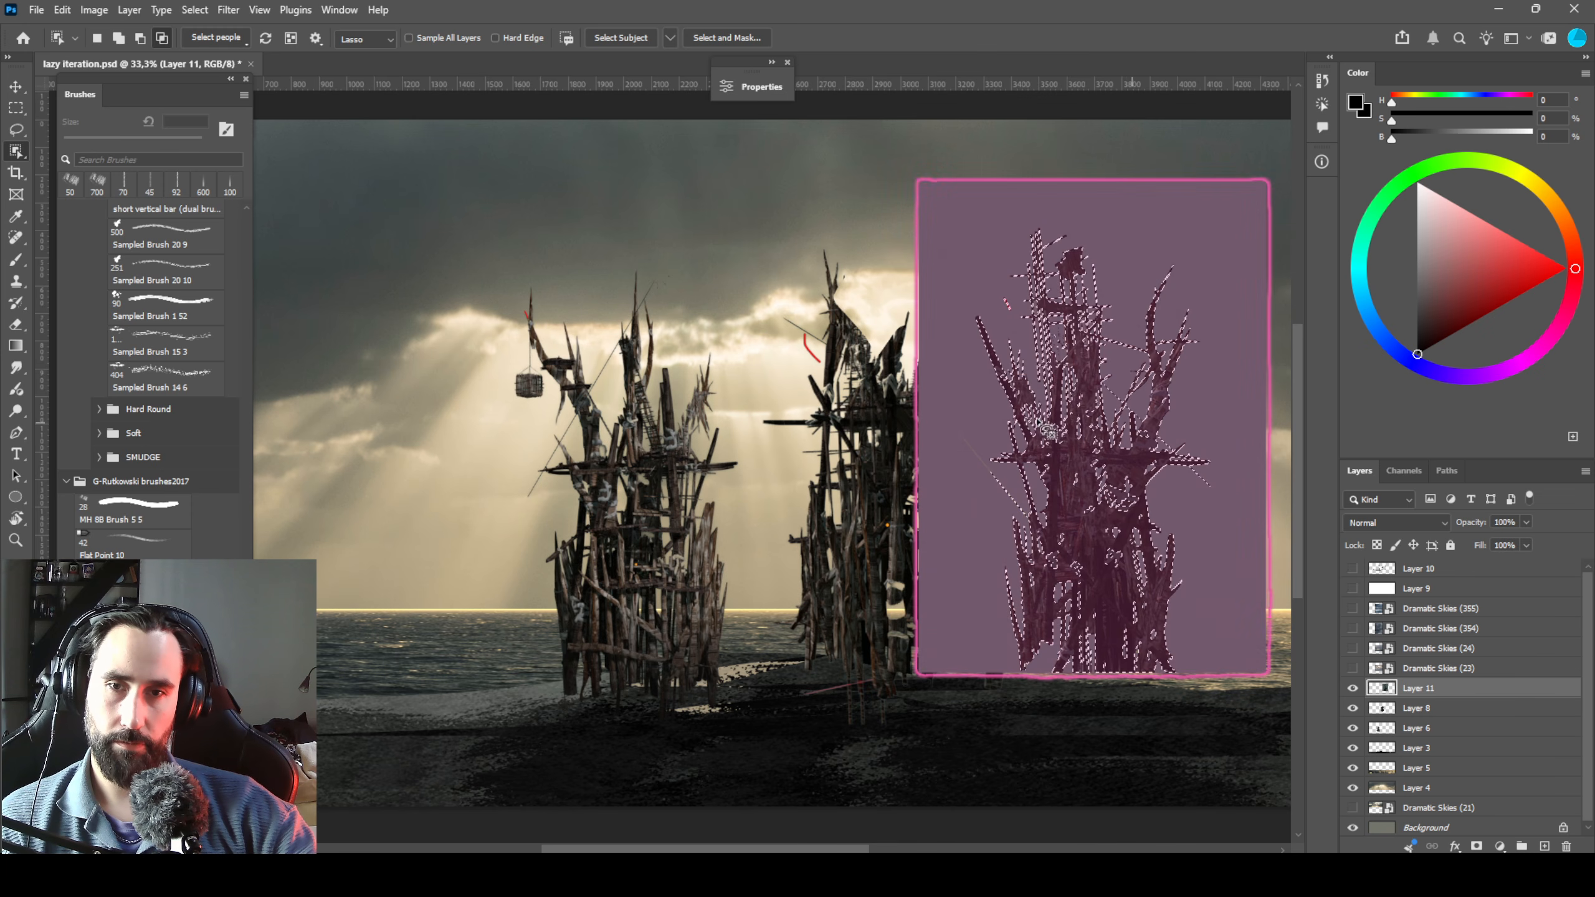
key("ctrl+j")
key("v")
left_click_drag(1084, 403, 1041, 380)
left_click_drag(1192, 420, 1185, 360)
key("Delete")
Stack the cut-out on top of the second tower and duplicate both tower layers to the right.
left_click(1028, 570, "ctrl")
left_click_drag(1028, 570, 926, 370)
left_click(922, 577, "shift")
left_click_drag(912, 493, 870, 582)
left_click_drag(854, 530, 1094, 523)
left_click_drag(1105, 525, 918, 519)
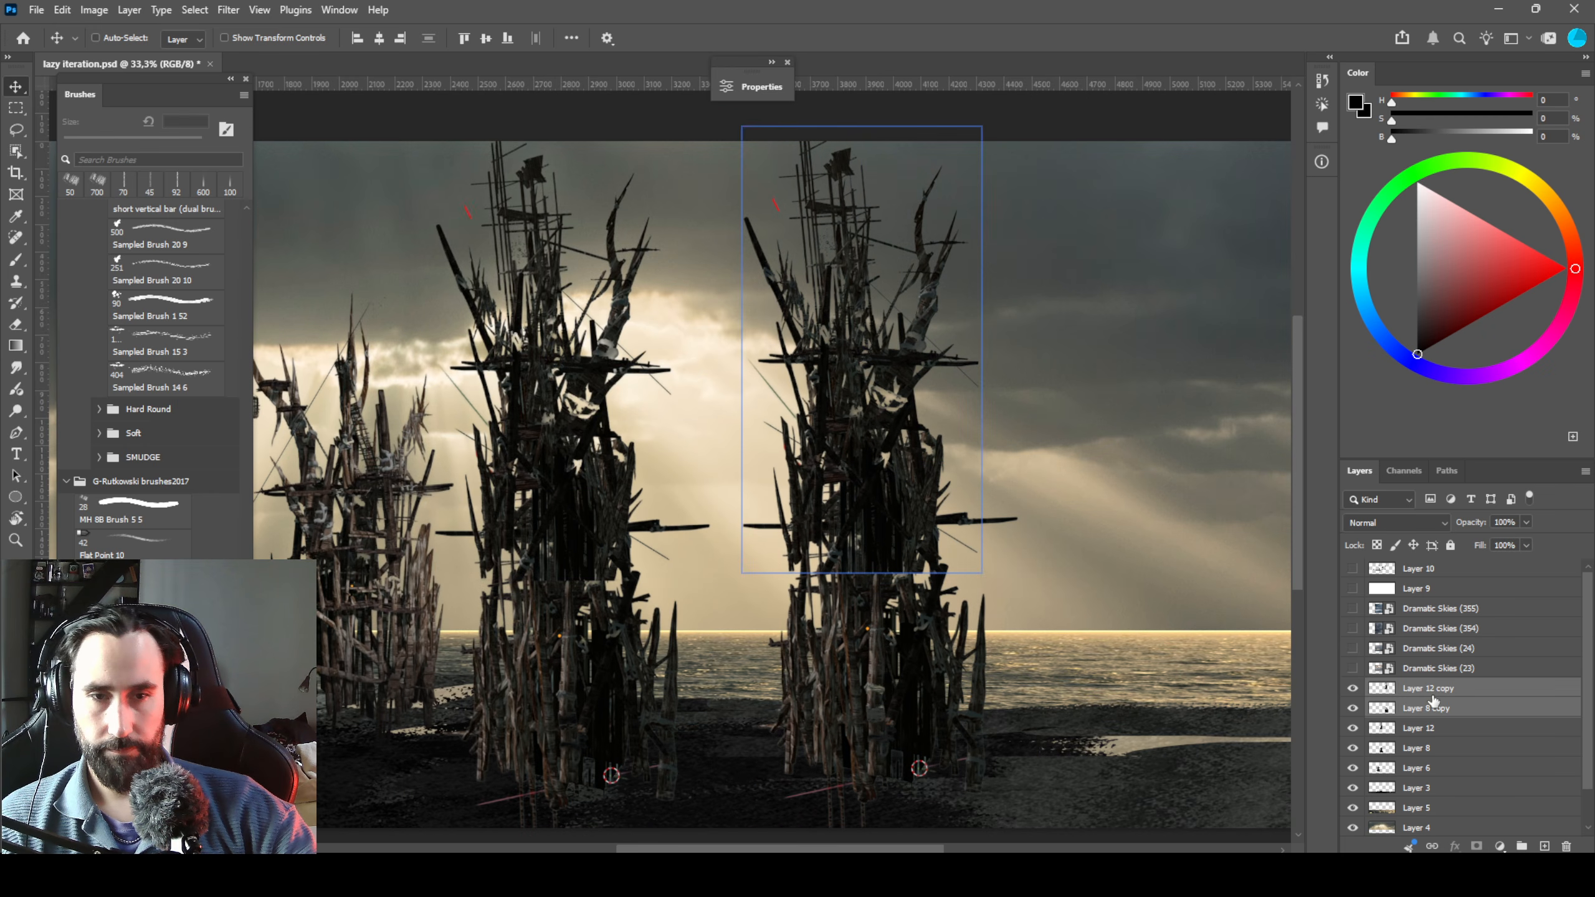
Shift the duplicated base slightly lower and move the duplicated upper part aside to the right.
left_click(872, 604, "ctrl")
left_click_drag(942, 666, 884, 651)
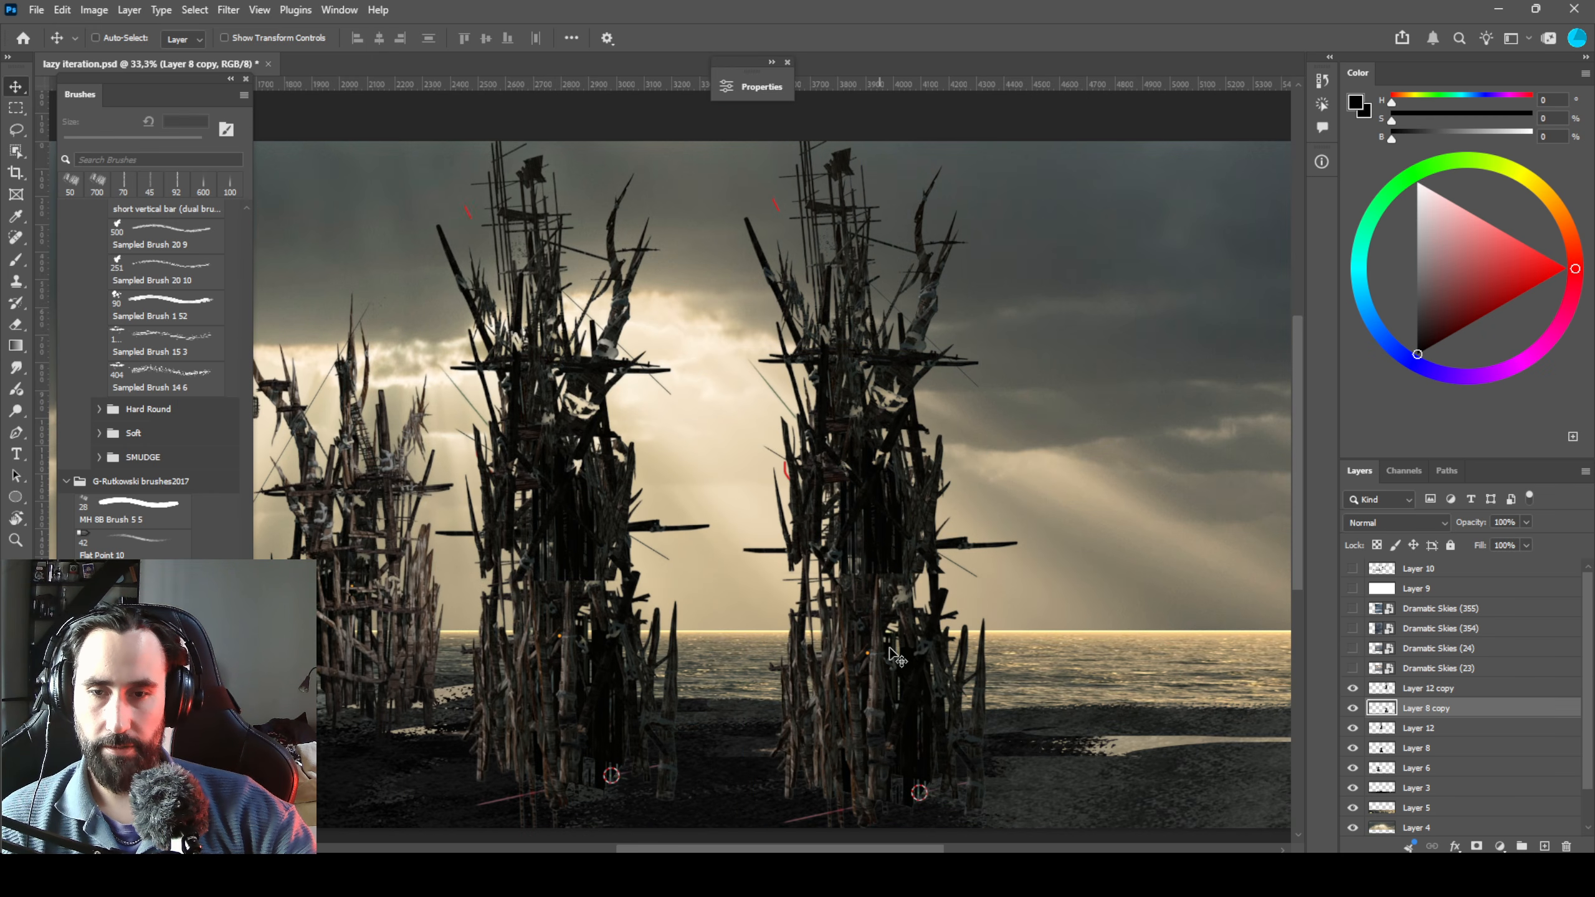
left_click(892, 367, "ctrl")
left_click_drag(891, 367, 1032, 418)
Lasso and delete the right horn of the duplicated upper part, mirror the part horizontally and place it back on its base.
key("l")
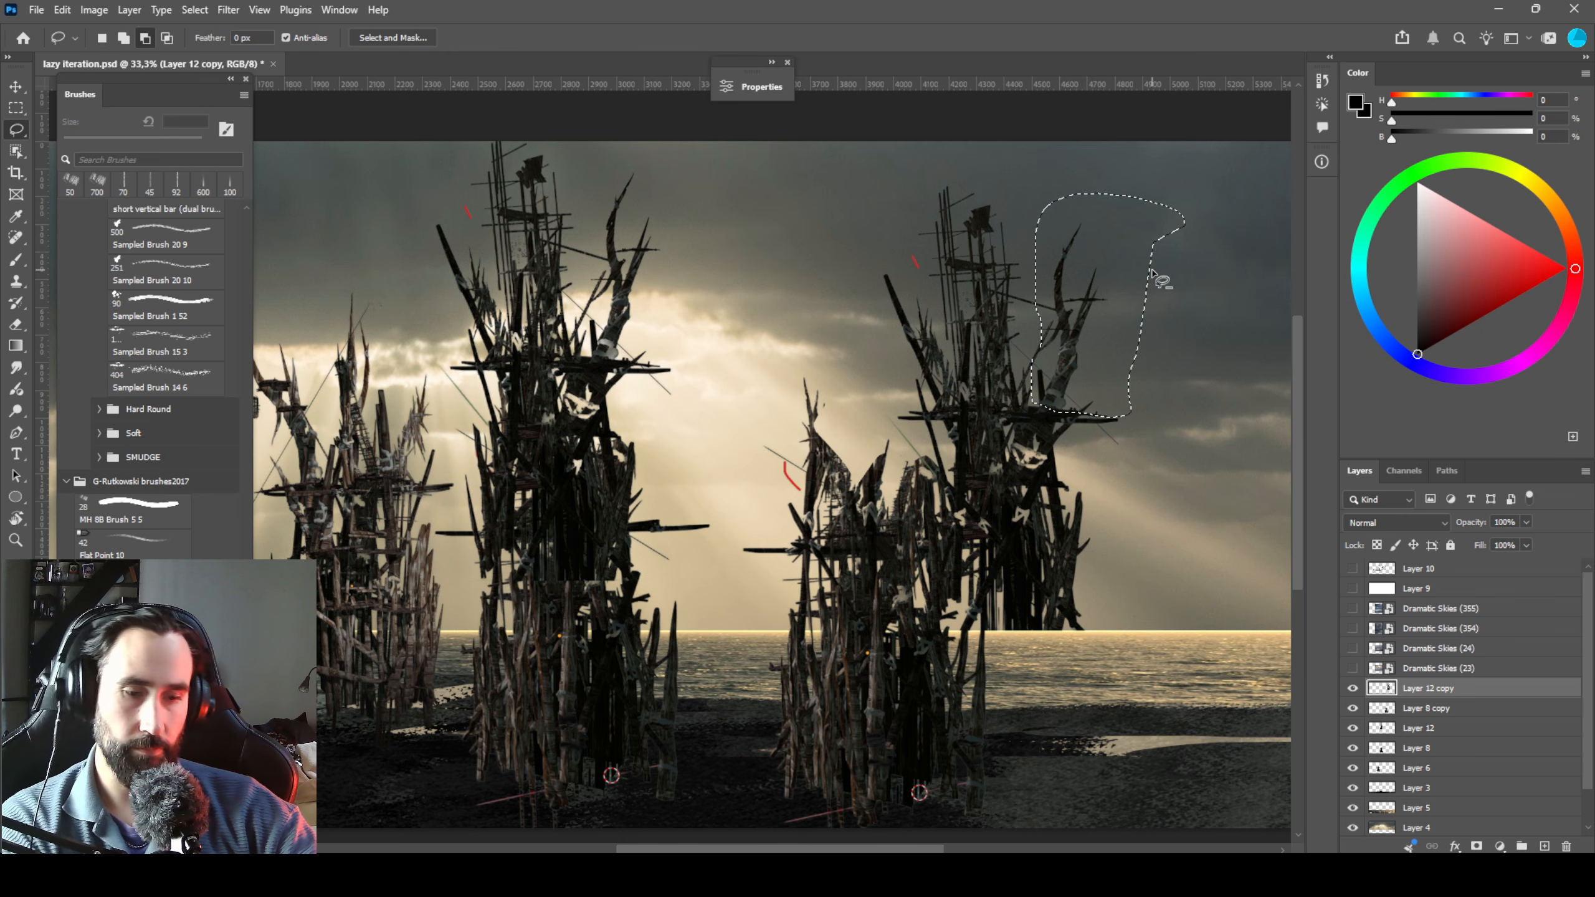
key("Delete")
key("ctrl+d")
key("v")
mouse_move(1034, 451)
left_mouse_down()
mouse_move(914, 402)
mouse_move(948, 435)
left_mouse_up()
Paint a dark bowl near the third tower's top with a 50 px brush and add pale yellow flames above it.
key("b")
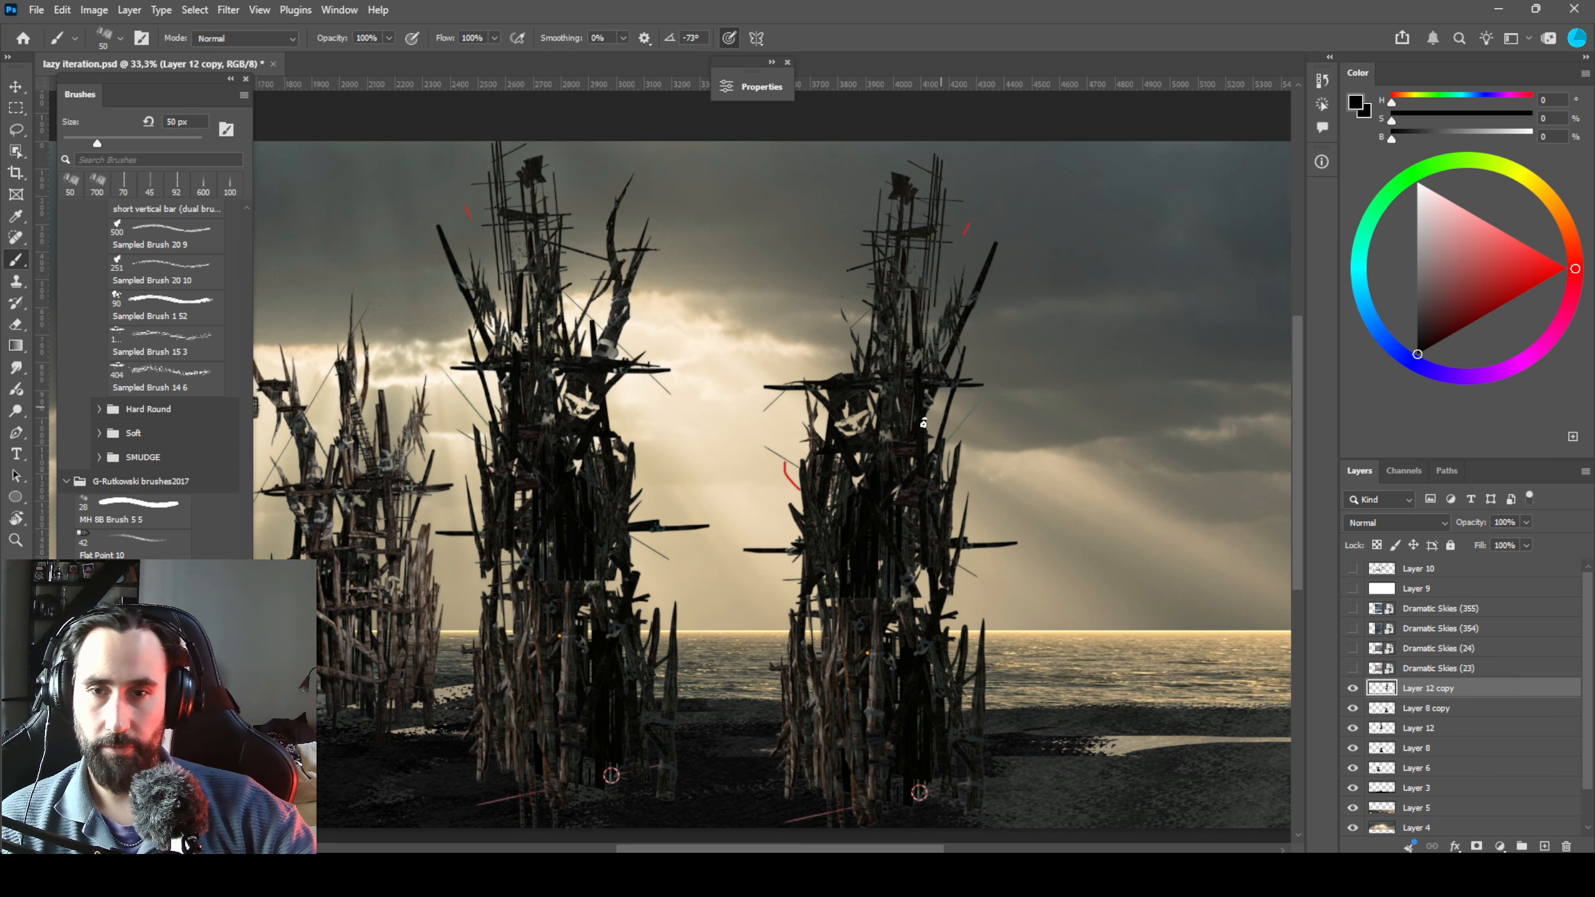
left_click(861, 377, "alt")
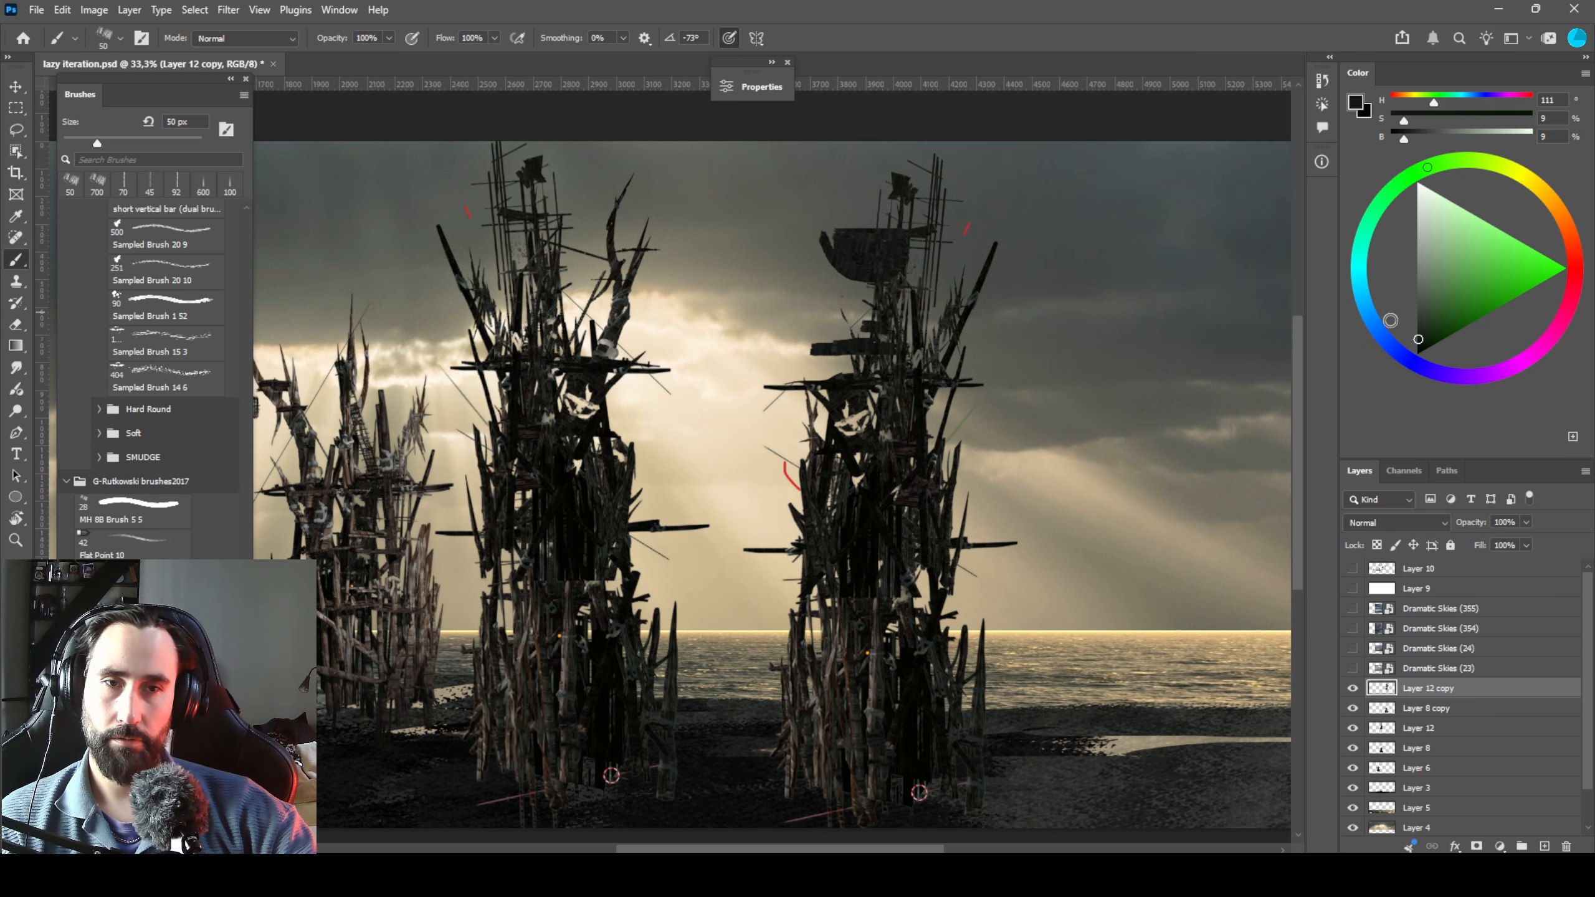
left_click_drag(1549, 209, 1530, 180)
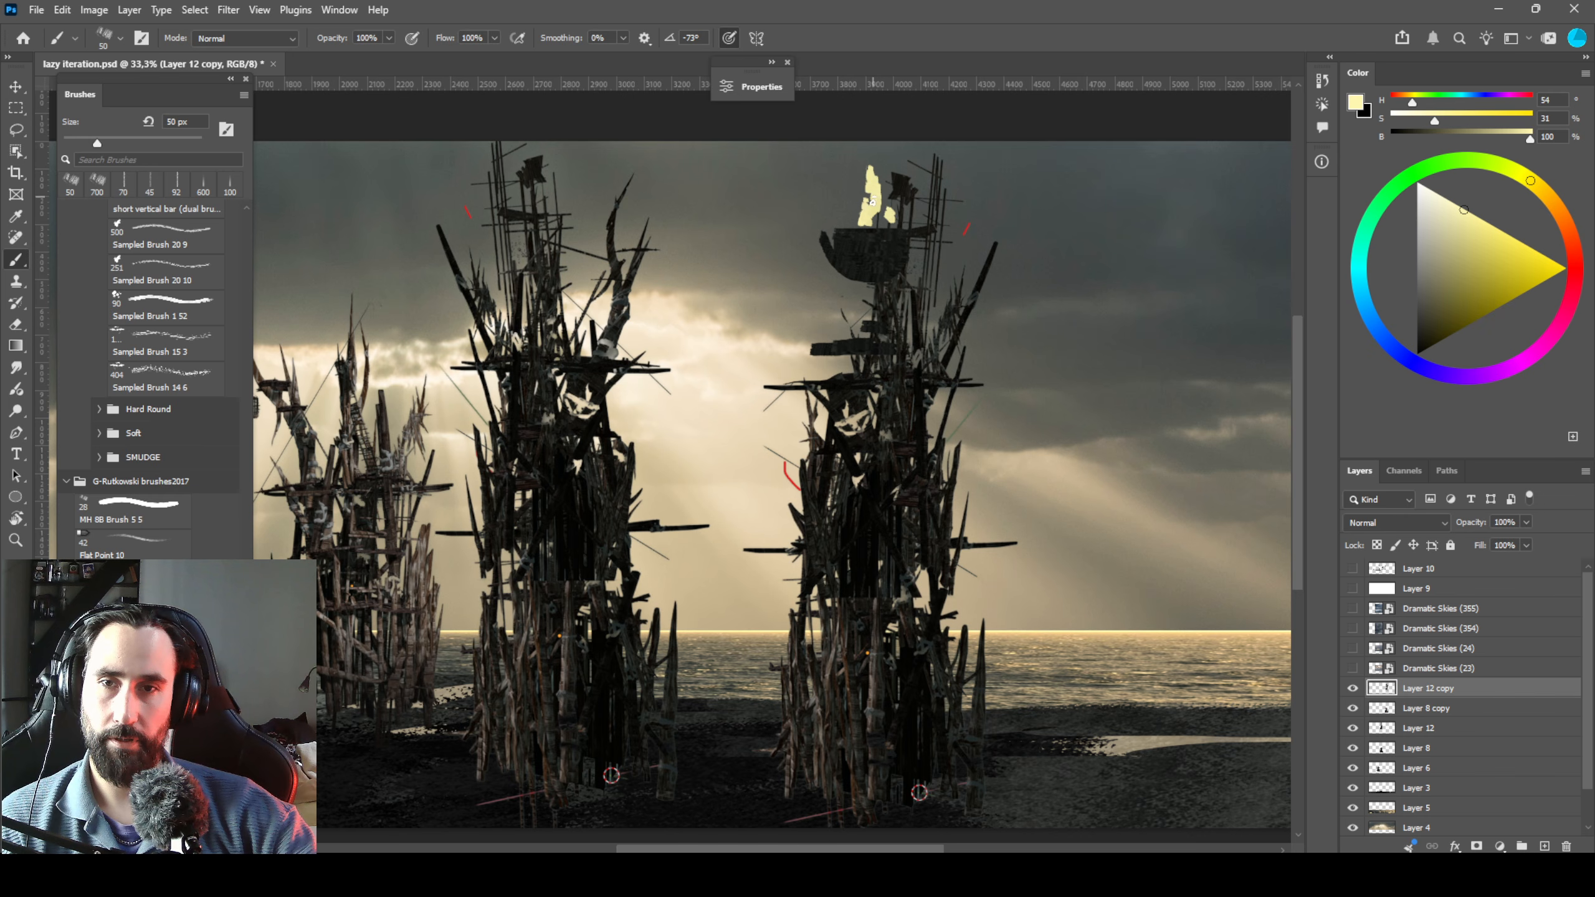
left_click_drag(874, 200, 889, 215)
Refine the fire bowl with a 30 px brush, reshaping the flames and adding thin dark supports underneath.
left_click(881, 241, "alt")
key("bracketleft")
key("bracketleft")
key("bracketleft")
key("bracketleft")
left_click(882, 190, "alt")
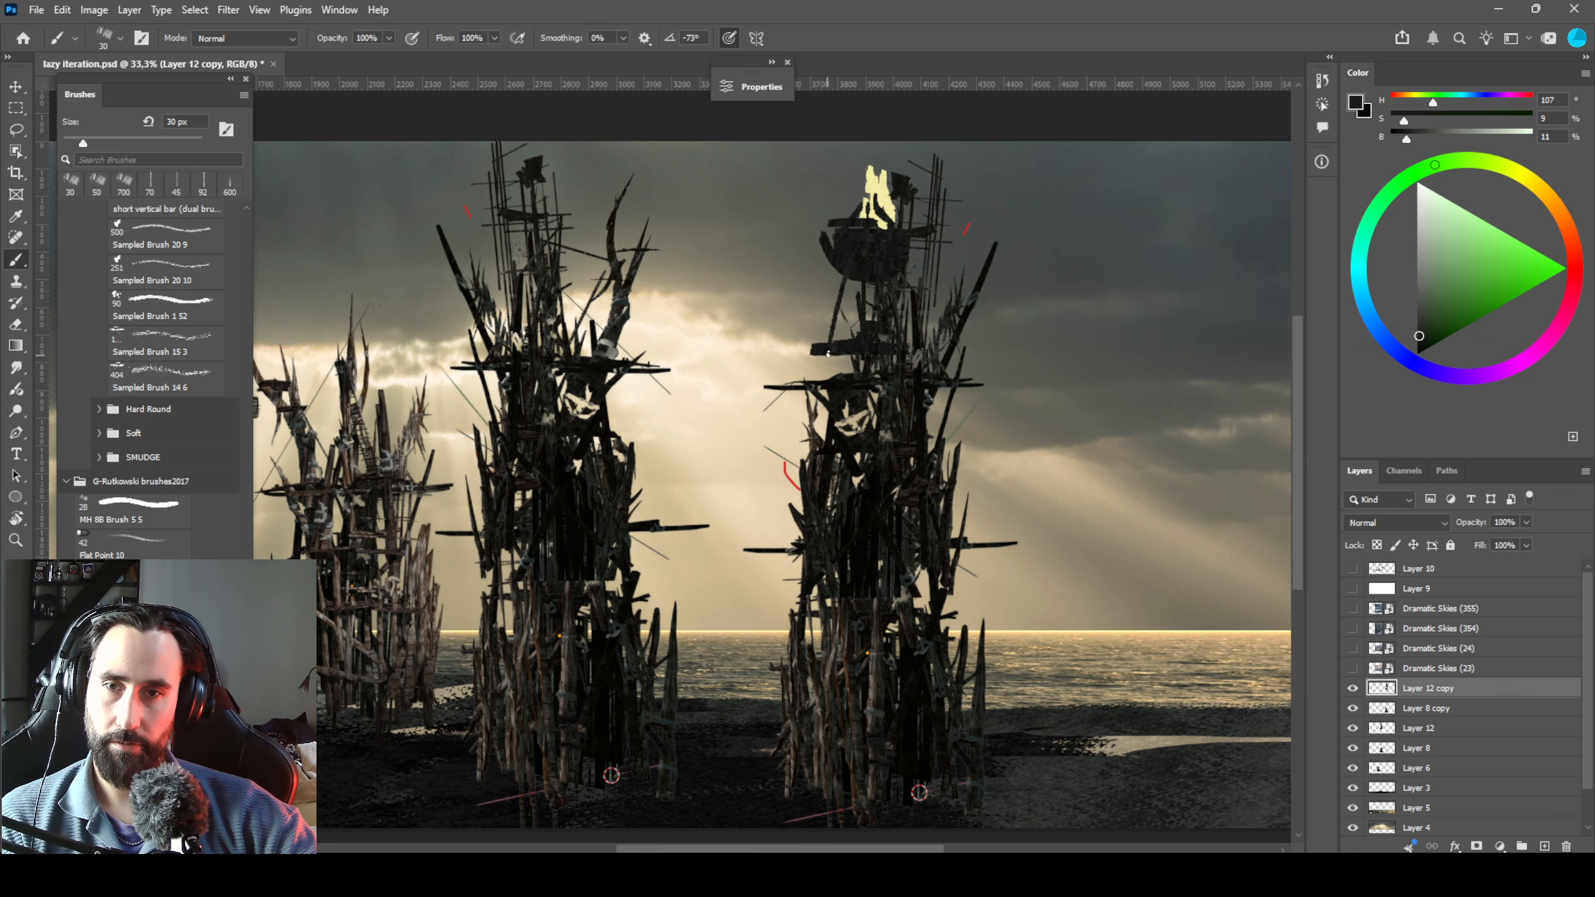
Paint two horizontal crane beams on the third tower's right side and link them with a thin 10 px rope.
left_click(914, 384, "alt")
left_click_drag(929, 381, 1071, 376)
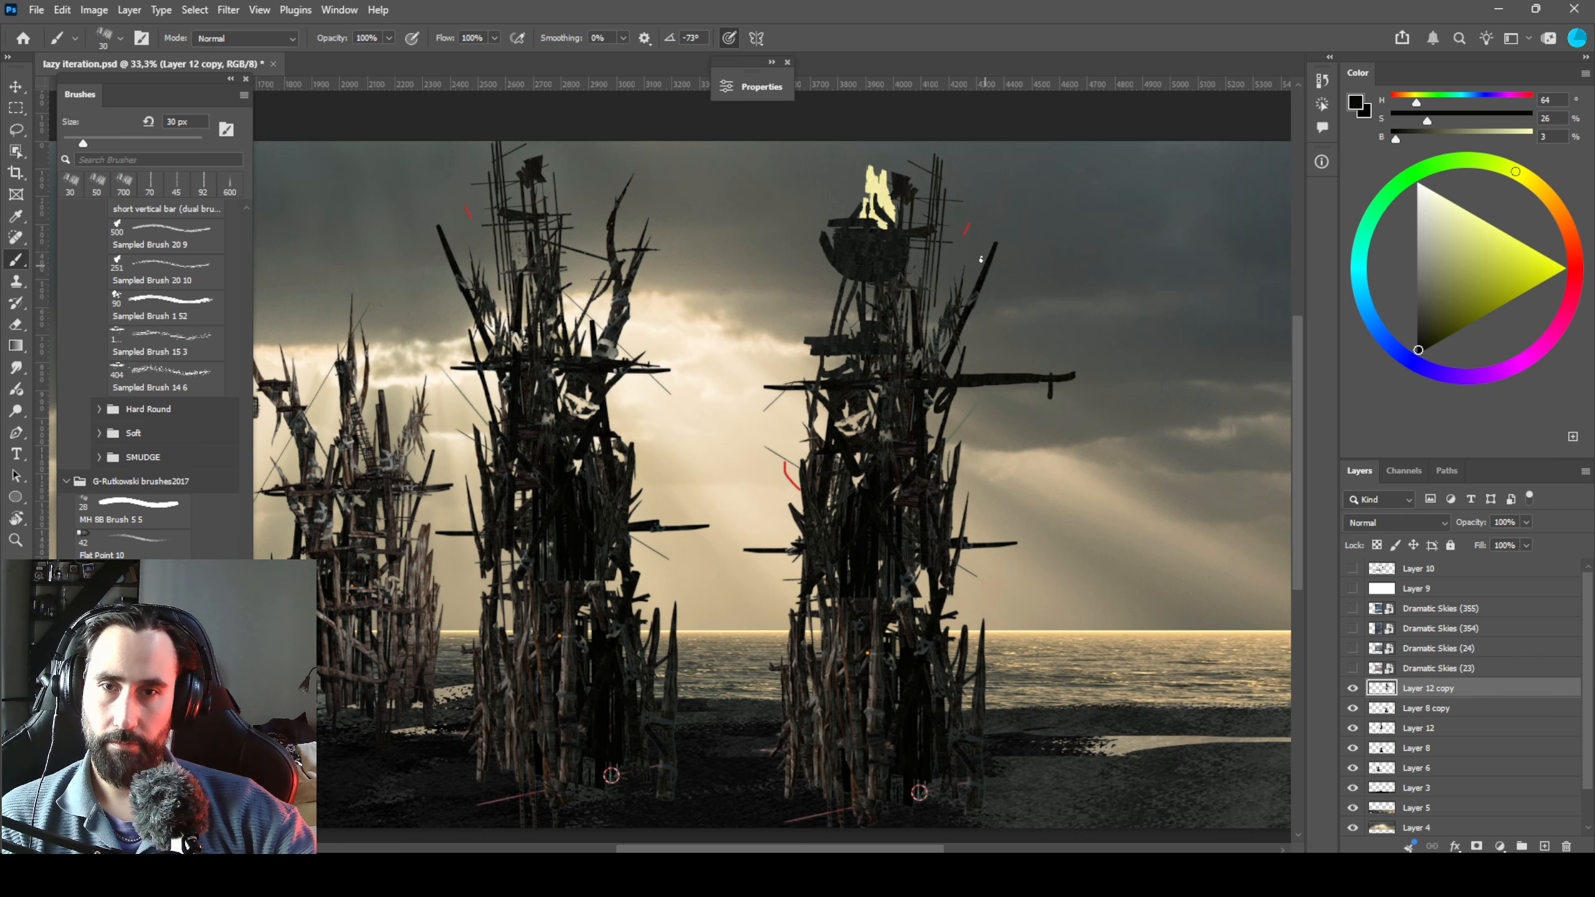
key("bracketleft")
key("bracketleft")
left_click_drag(910, 245, 993, 241)
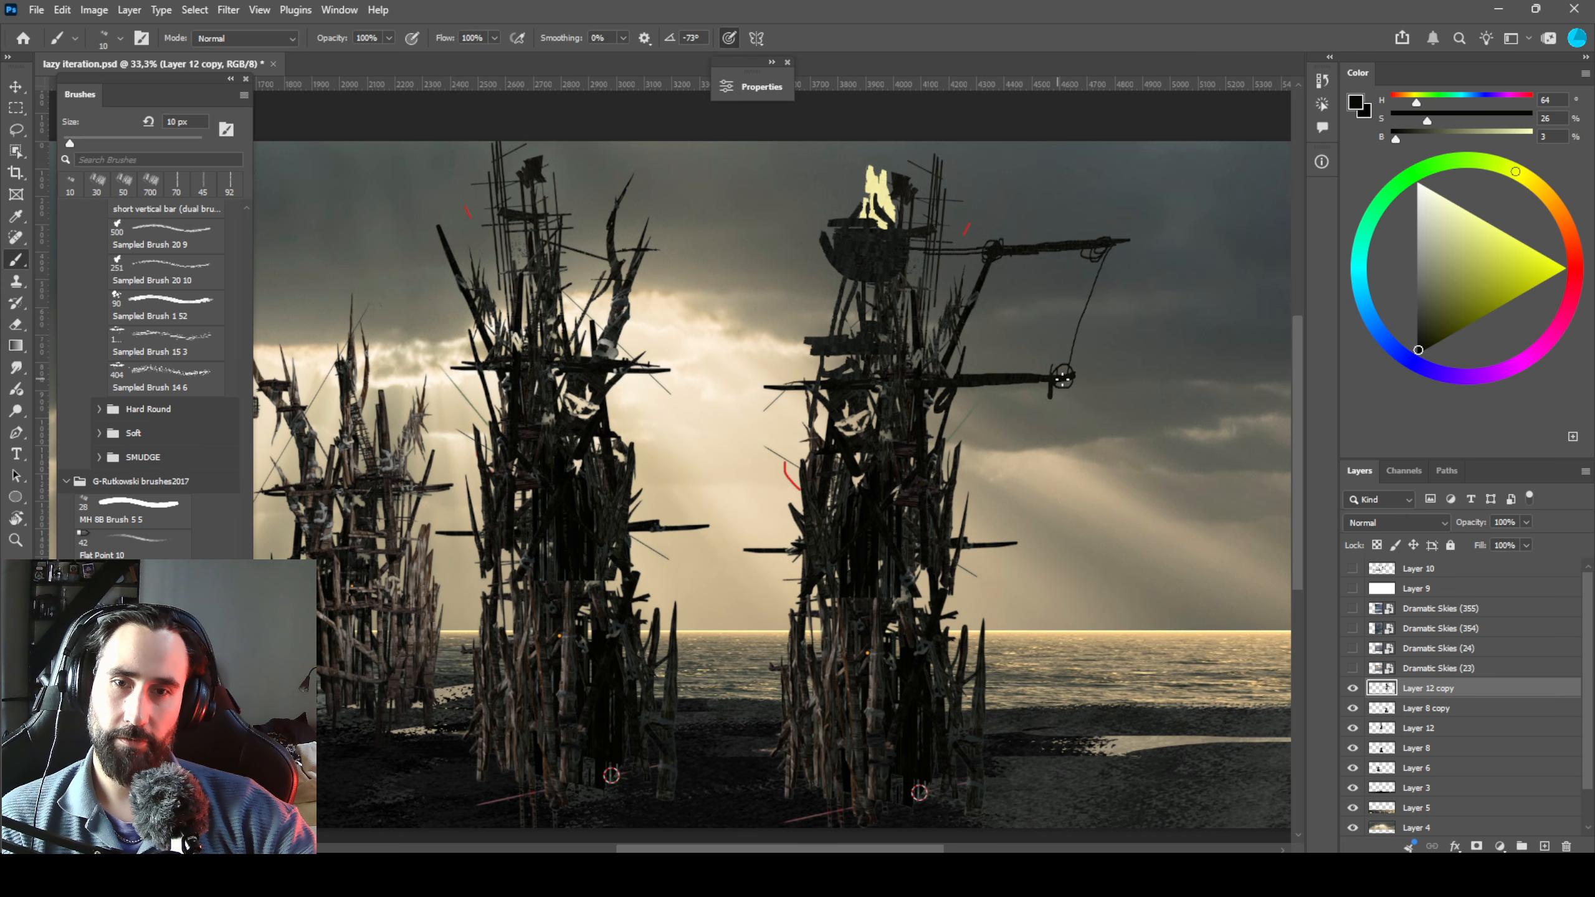
Draw a straight rope from the lower crane beam's end to the shore and paint a load at its end with a 30 px brush.
left_click_drag(1058, 399, 1084, 659)
key("ctrl+z")
mouse_move(1058, 395)
left_mouse_down()
mouse_move(1069, 701)
mouse_move(1081, 698)
mouse_move(1031, 701)
mouse_move(1019, 724)
mouse_move(1043, 740)
mouse_move(1038, 726)
mouse_move(1075, 724)
mouse_move(1041, 710)
mouse_move(1072, 697)
left_mouse_up()
key("bracketright")
key("bracketright")
left_click_drag(1074, 703, 1057, 729)
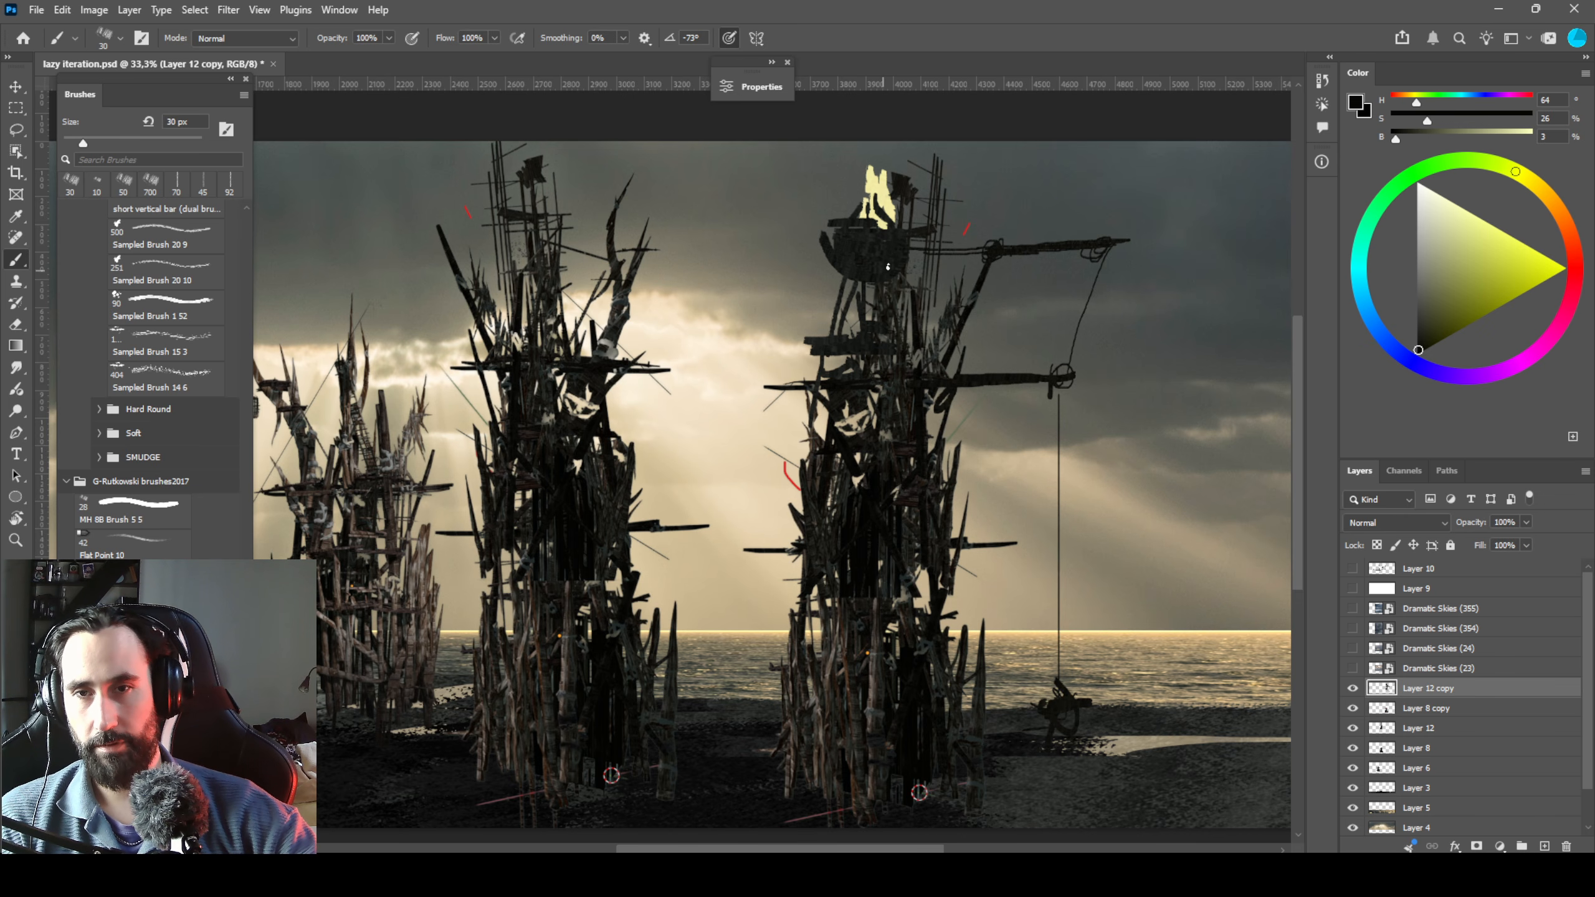
Paint a slanted arm on the third tower's left side with a hanging rope and hook, using a 15 px brush for the rope.
mouse_move(847, 319)
left_mouse_down()
mouse_move(748, 412)
mouse_move(744, 668)
left_mouse_up()
key("ctrl+z")
key("bracketleft")
key("bracketleft")
key("bracketleft")
left_click_drag(744, 435, 744, 681)
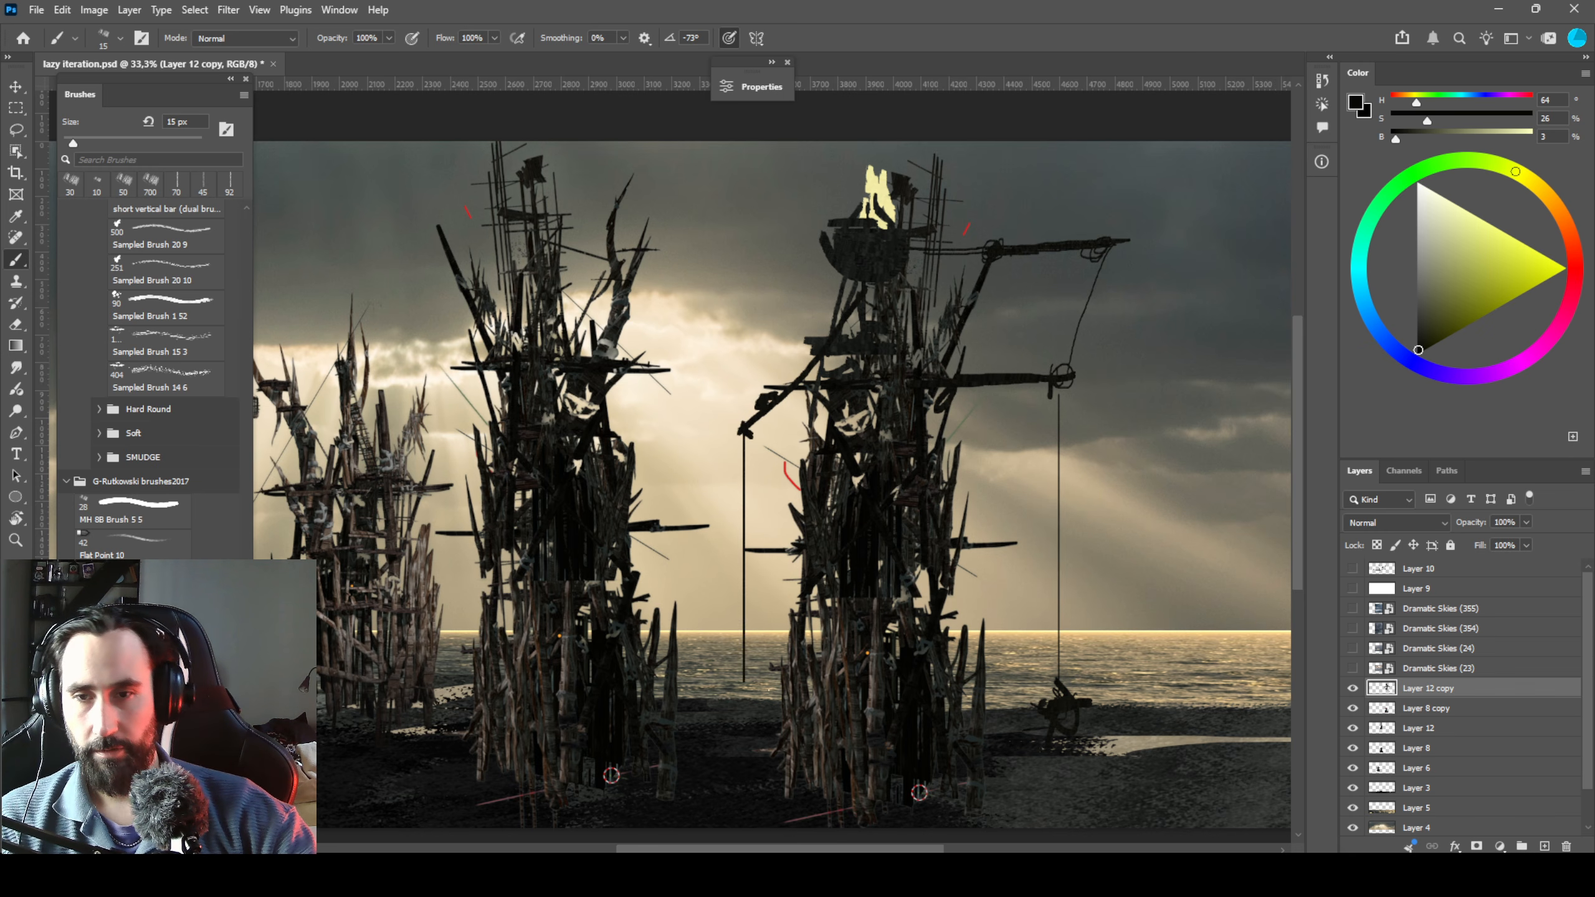
key("v")
left_click_drag(860, 529, 911, 527)
key("ctrl+z")
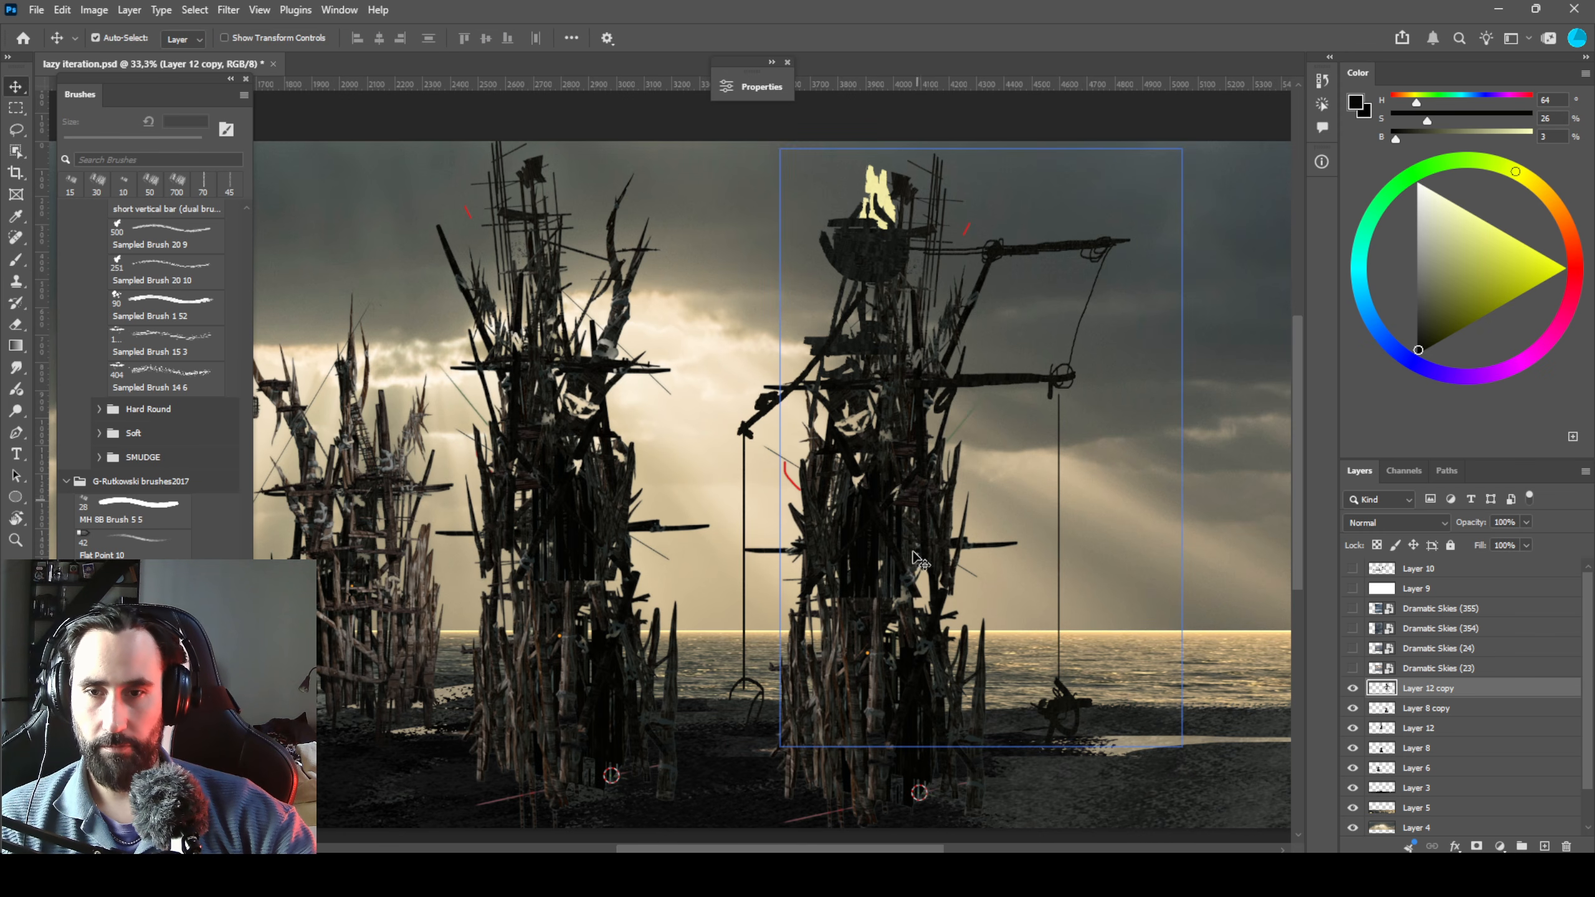
Select the layers of each tower and spread the towers apart, moving the first and second towers farther left.
left_click(886, 677, "ctrl+shift")
left_click_drag(885, 678, 1012, 645)
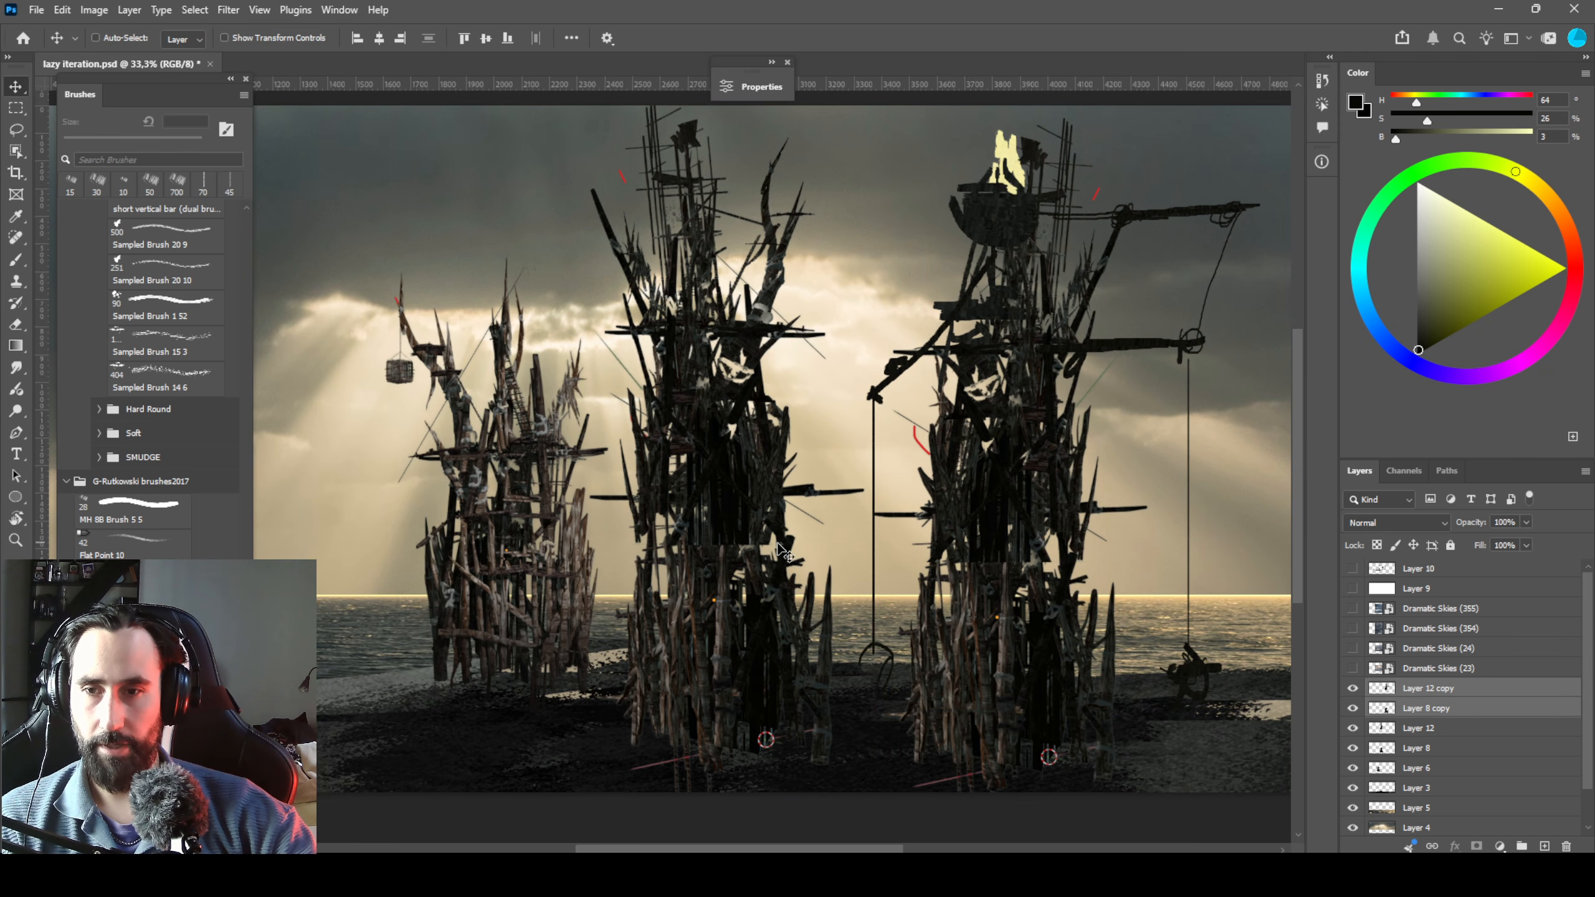
left_click_drag(537, 541, 348, 543)
left_click_drag(349, 542, 435, 572)
left_click_drag(1005, 490, 678, 632)
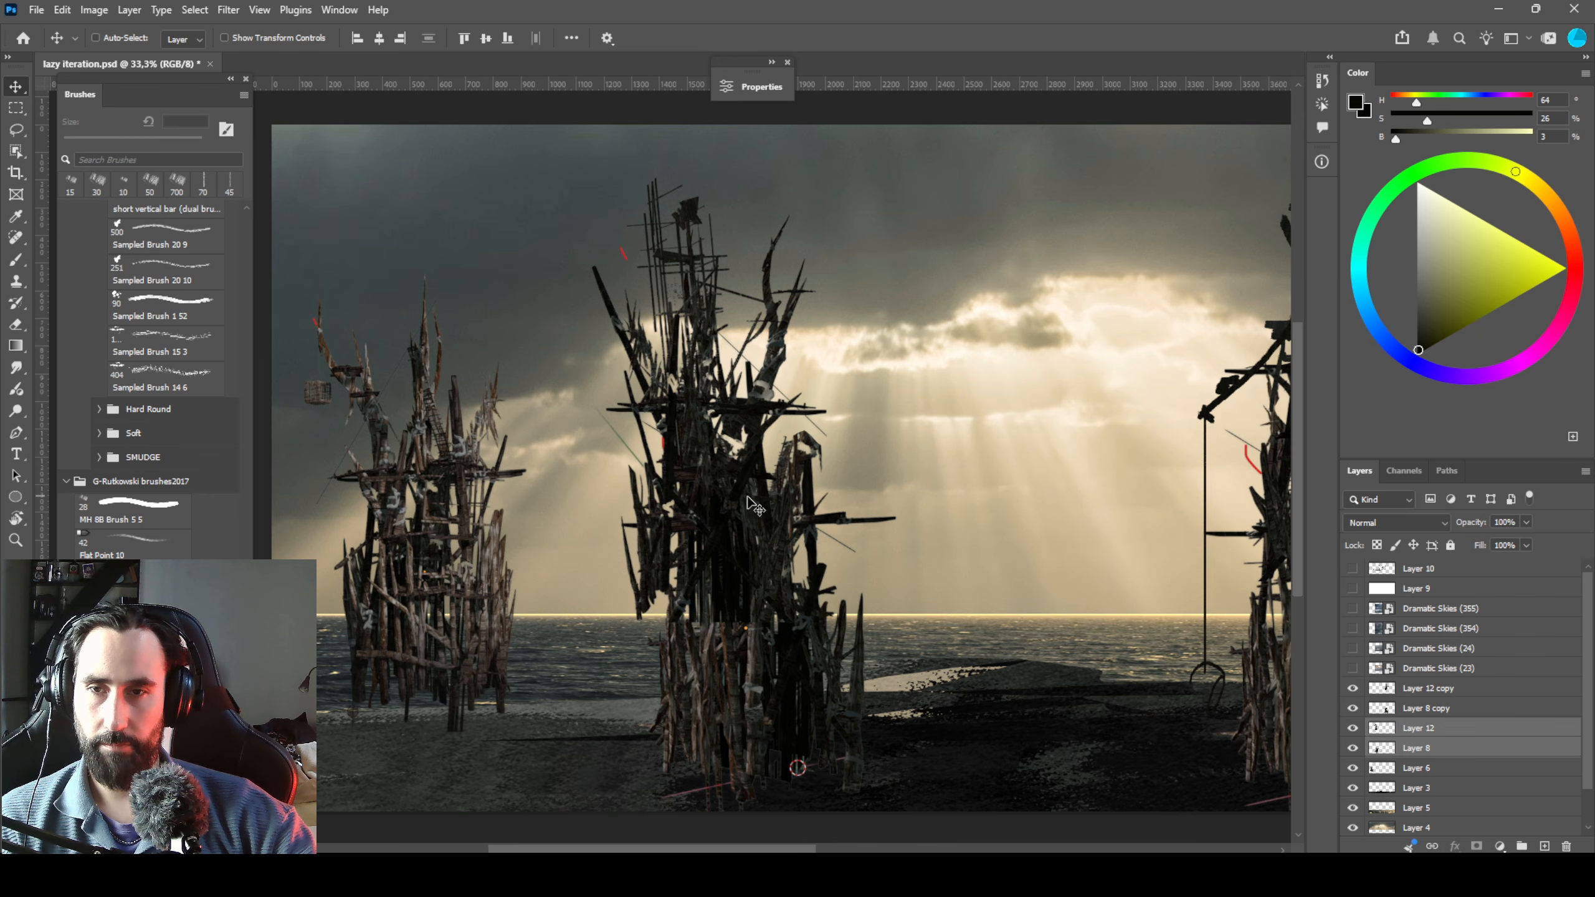
Hide Layer 8 and Layer 12, the two layers of the second tower.
left_click(1433, 734)
left_click(1352, 748)
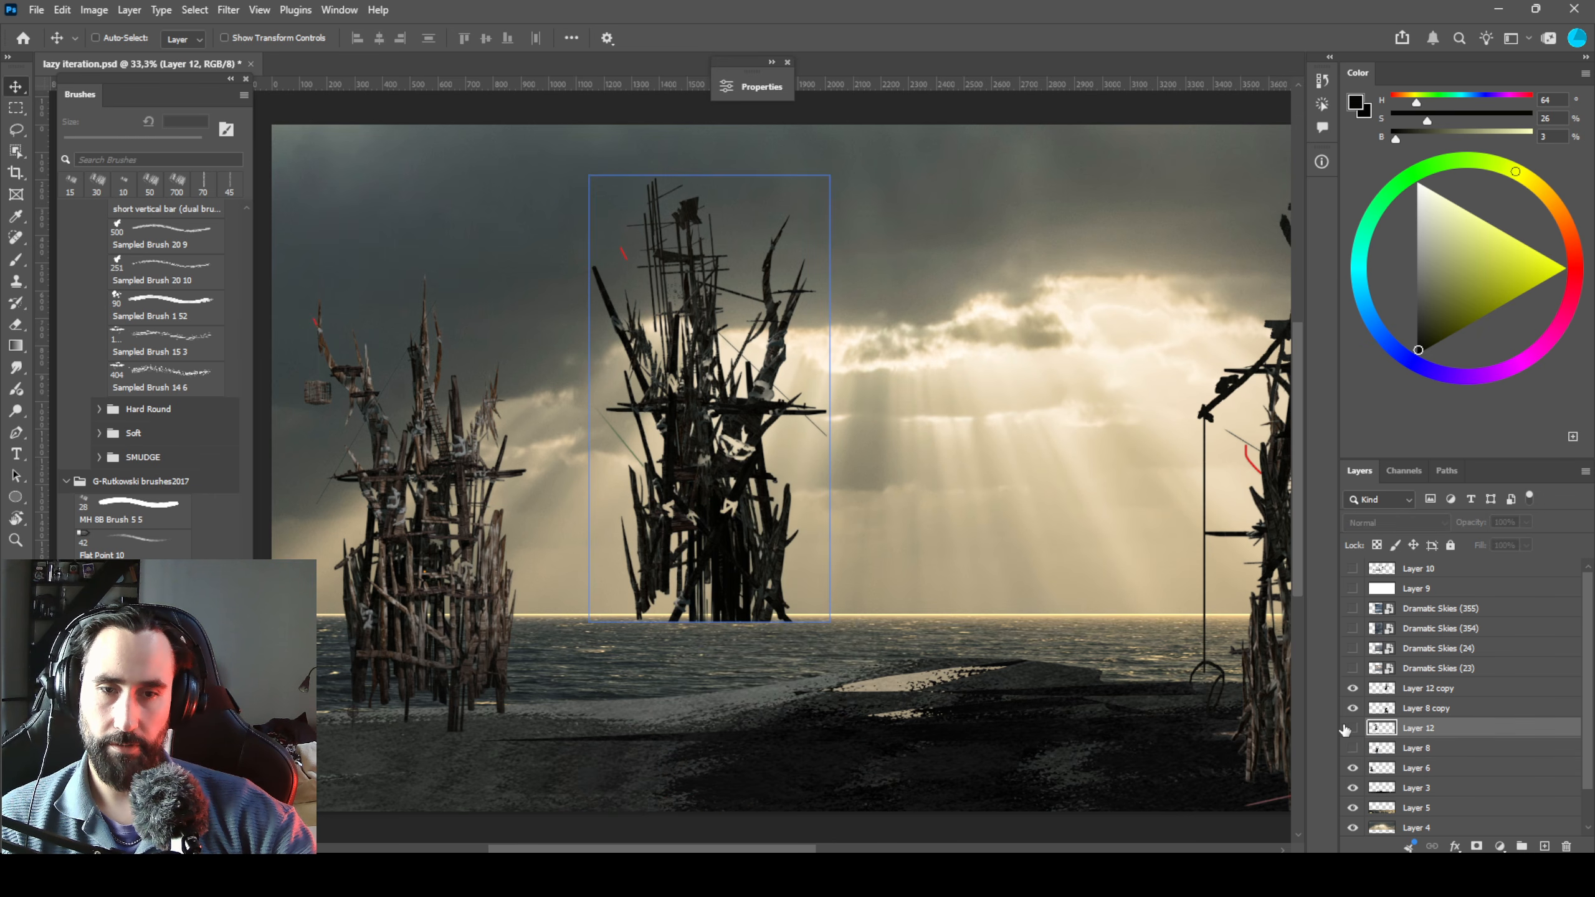
left_click(1351, 728)
Move both layers of the crane tower to the middle of the scene and scale the tower down slightly.
left_click_drag(1122, 445, 855, 468)
left_click(1096, 423, "ctrl")
mouse_move(1067, 336)
left_mouse_down()
mouse_move(935, 371)
mouse_move(769, 371)
left_mouse_up()
key("ctrl+z")
left_click(1088, 685, "ctrl+shift")
left_click_drag(1091, 642, 741, 637)
key("ctrl+t")
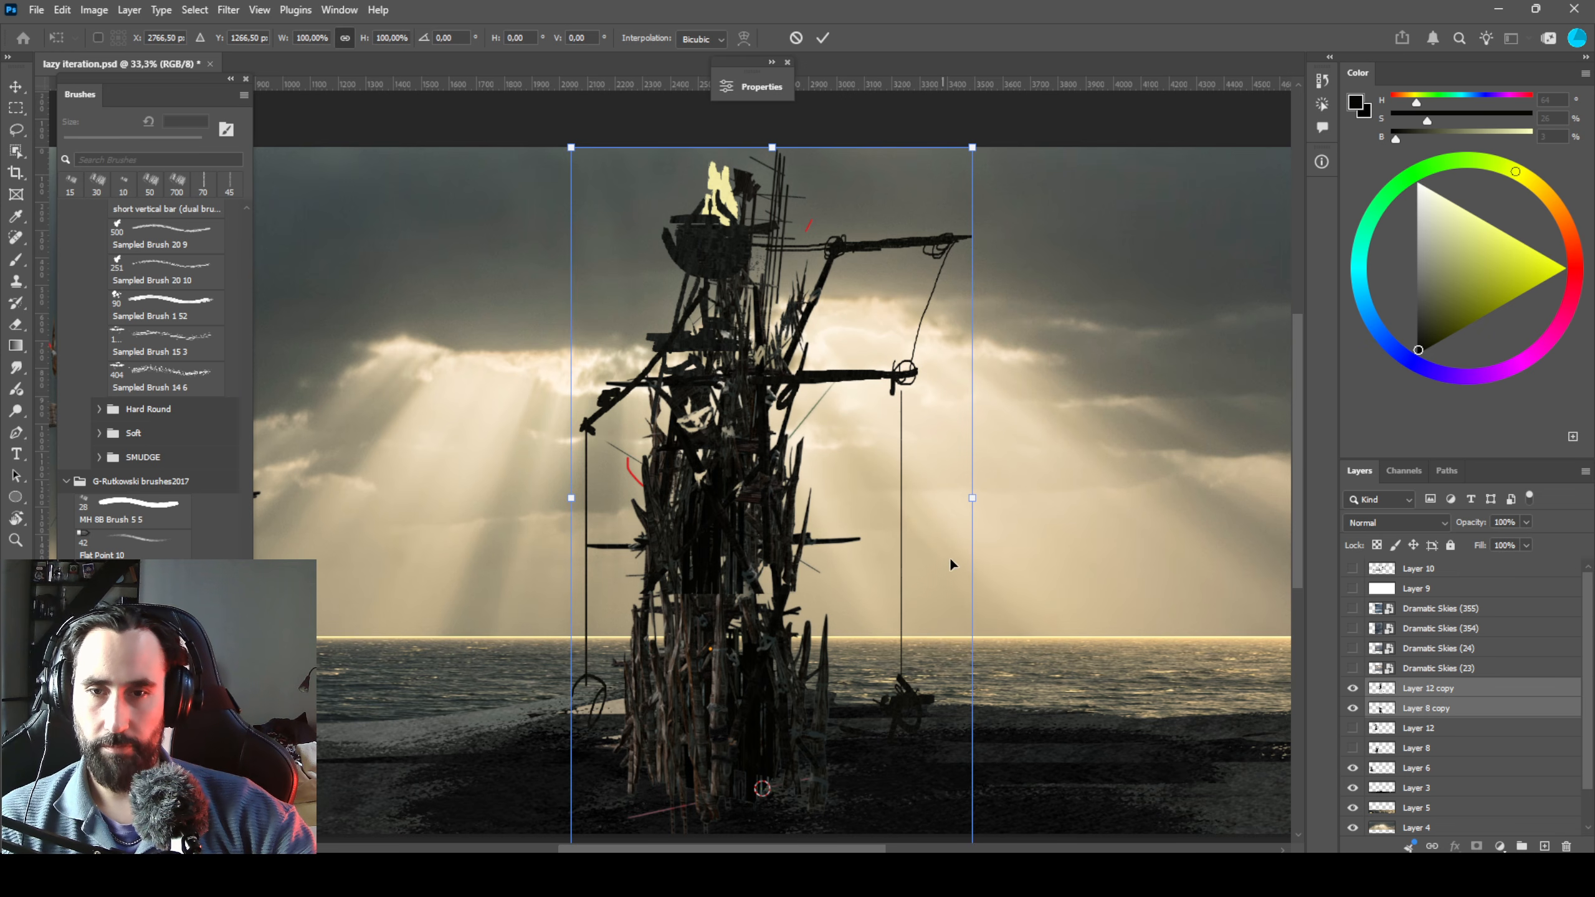
mouse_move(971, 507)
left_mouse_down()
mouse_move(879, 504)
mouse_move(986, 509)
left_mouse_up()
key("Return")
Create a new layer above the crane tower and try out small brush marks in sampled colors near the shore.
left_click(1544, 846)
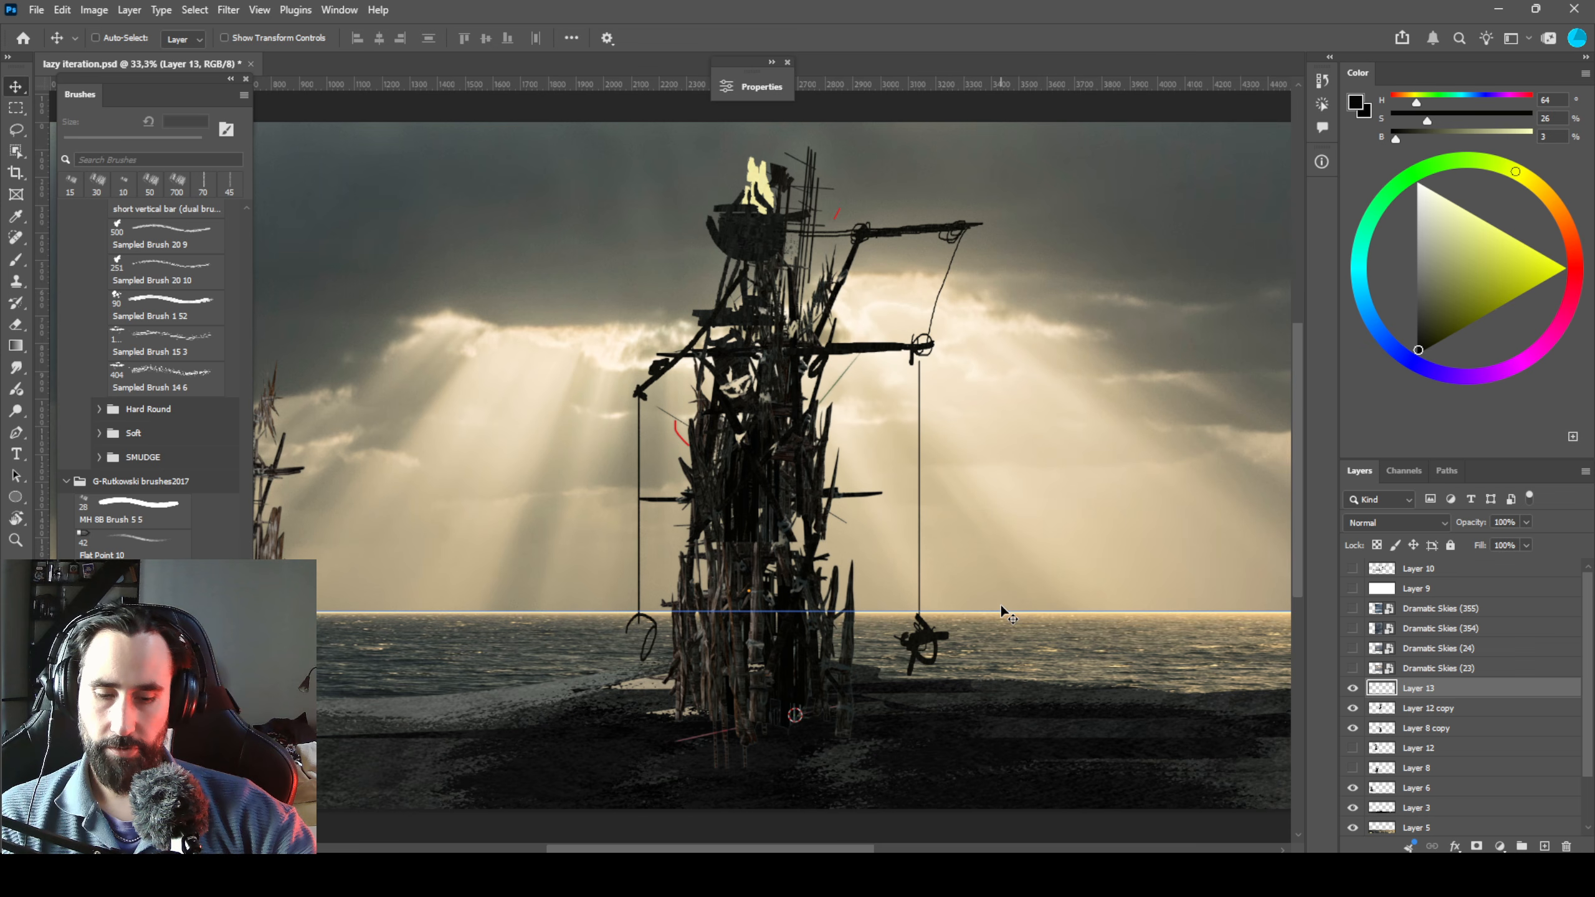
key("b")
left_click(1045, 609, "alt")
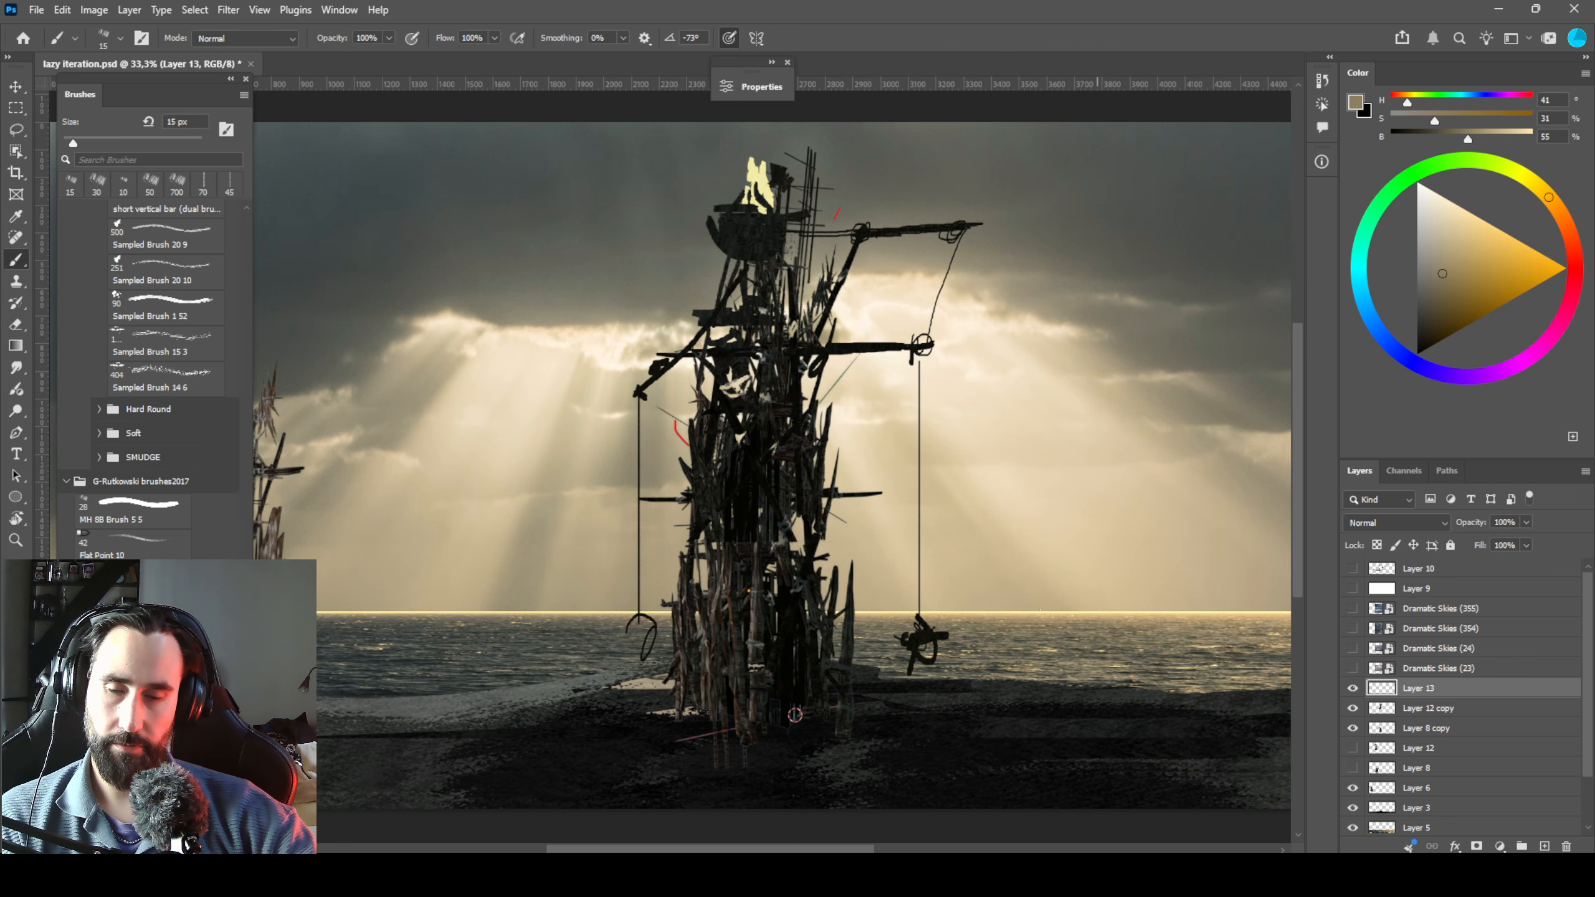
left_click(801, 208, "alt")
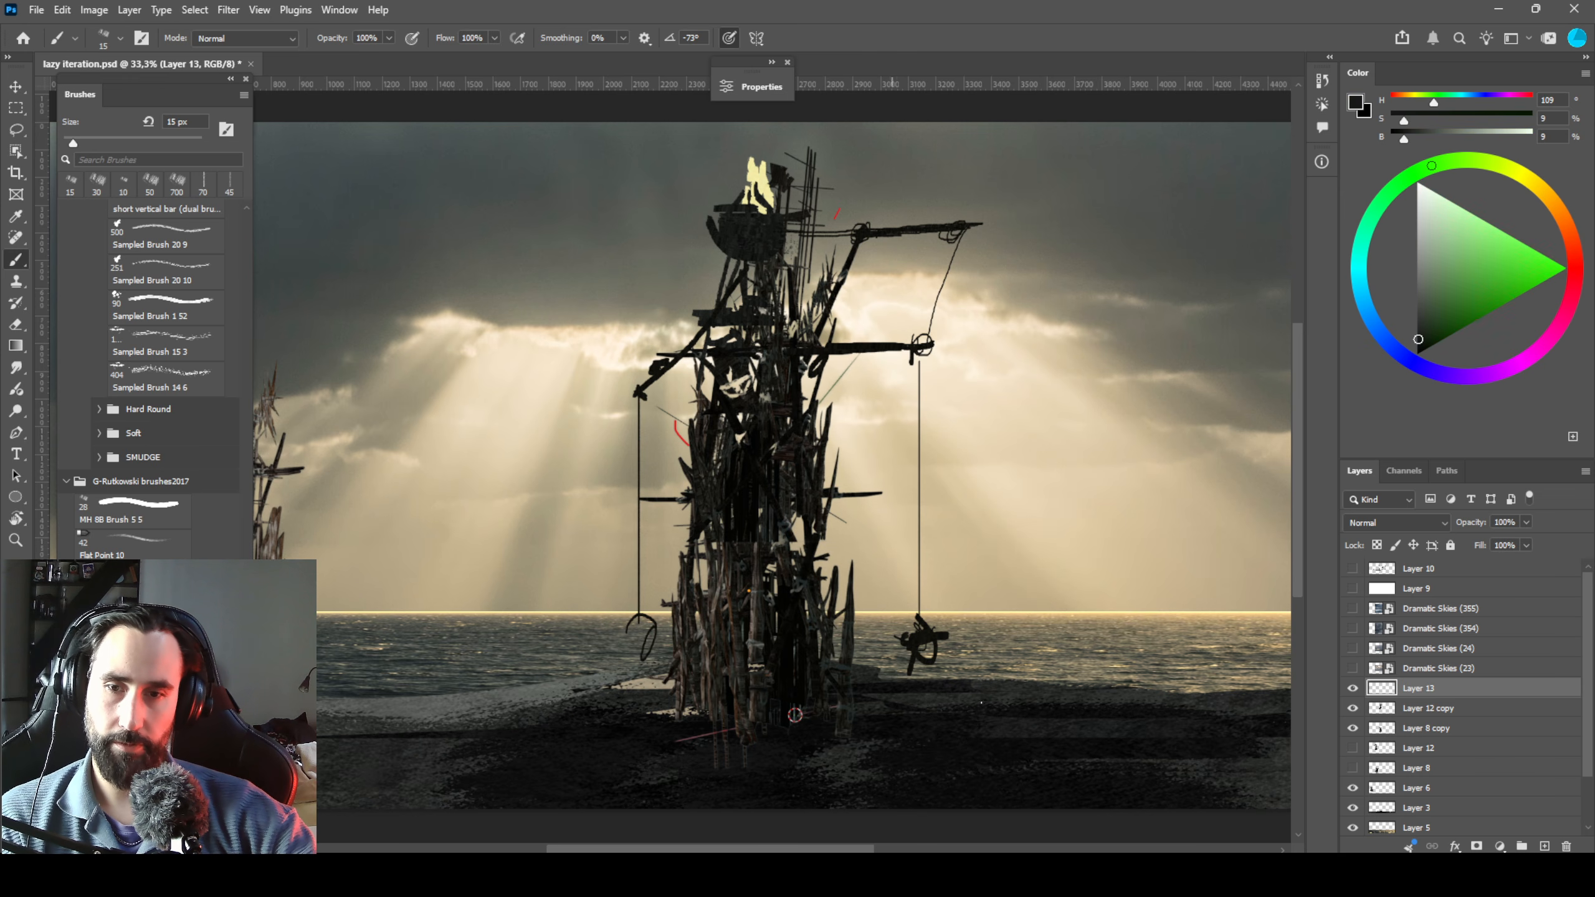
key("ctrl+z")
key("ctrl+z")
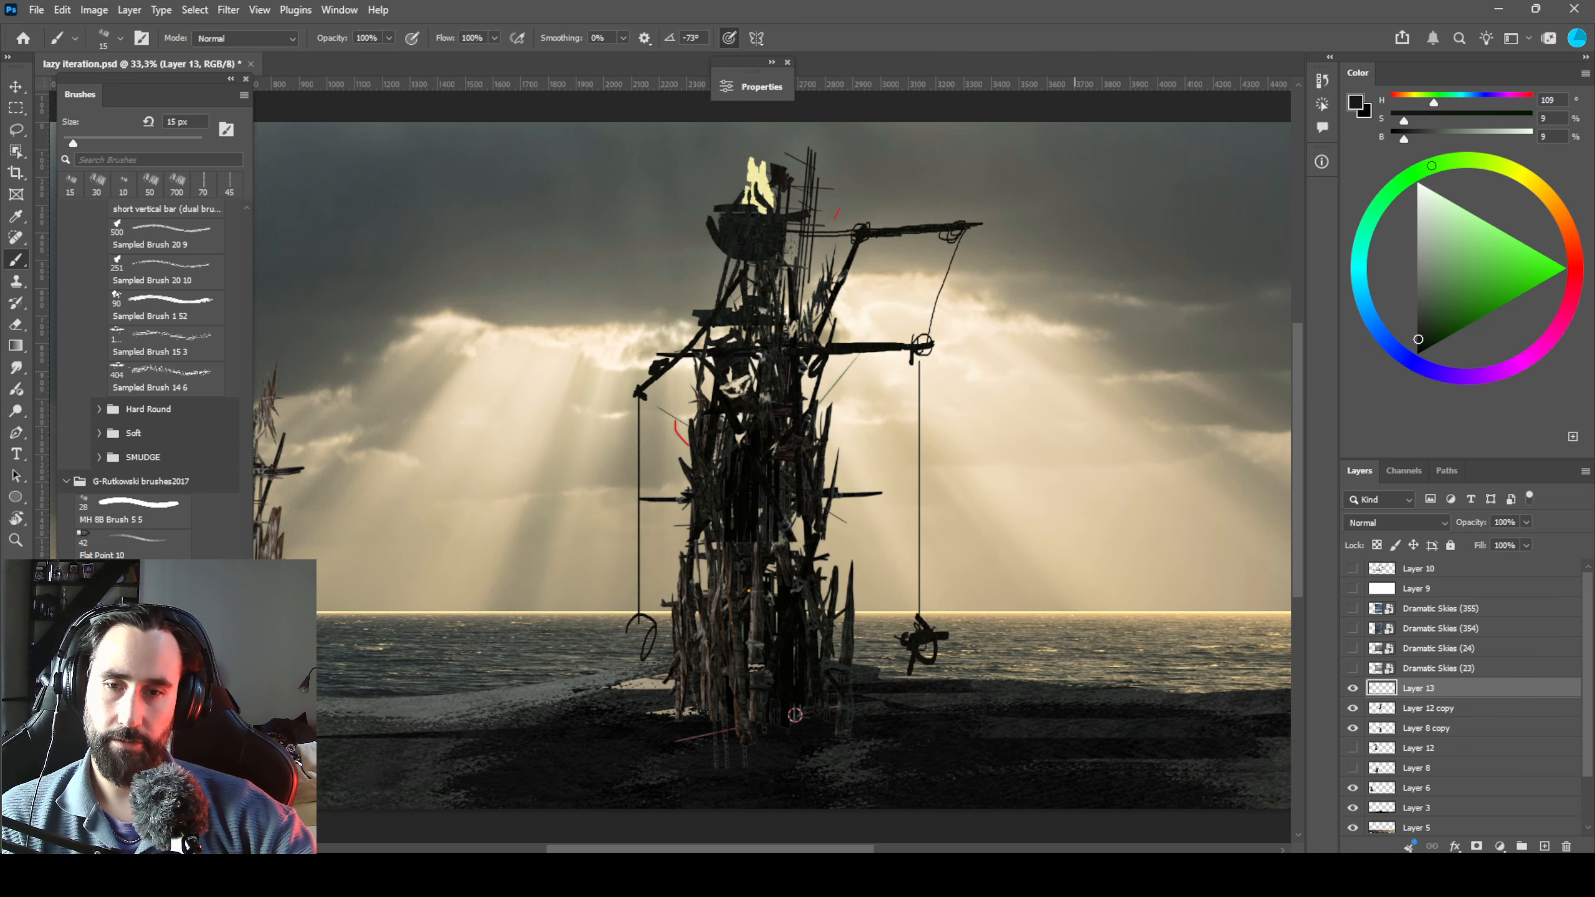
key("v")
left_click_drag(808, 462, 951, 468)
key("ctrl+z")
left_click_drag(761, 475, 1081, 415)
key("ctrl+z")
Duplicate the crane tower's upper part to the right and lasso-delete the copy's crane beams on its right side.
left_click(747, 462, "ctrl")
mouse_move(747, 464)
left_mouse_down()
mouse_move(1130, 461)
mouse_move(930, 483)
mouse_move(946, 505)
left_mouse_up()
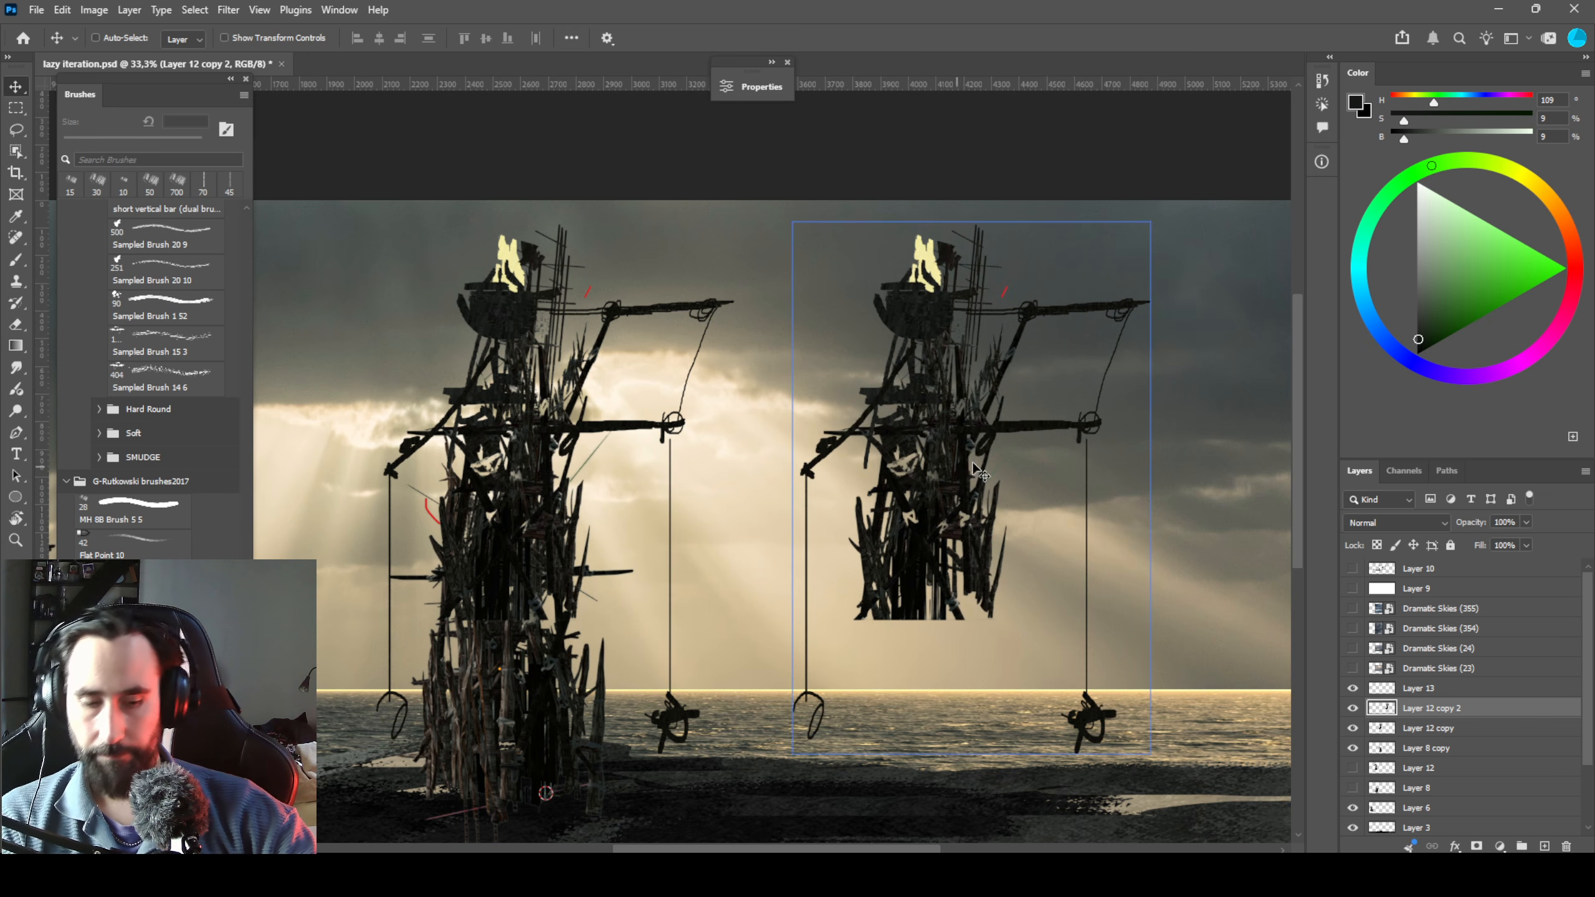
key("l")
mouse_move(994, 355)
left_mouse_down()
mouse_move(1098, 602)
mouse_move(1212, 434)
mouse_move(1203, 333)
left_mouse_up()
key("ctrl+d")
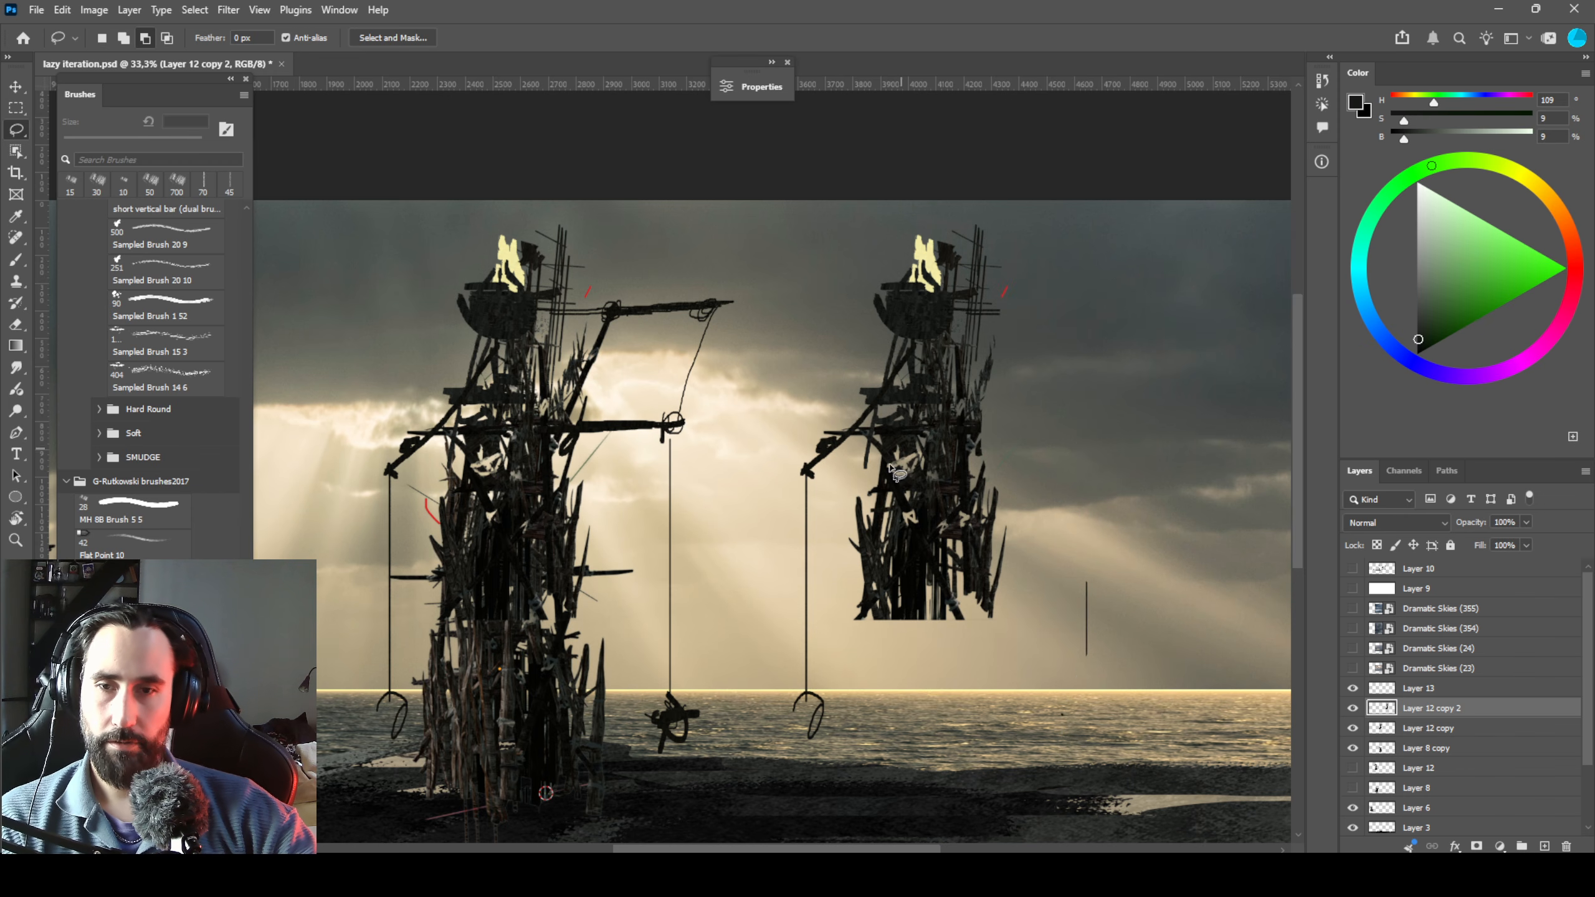
Paint dark rounded forms on both sides of the new upper part and a vertical post with a 45 px brush.
key("b")
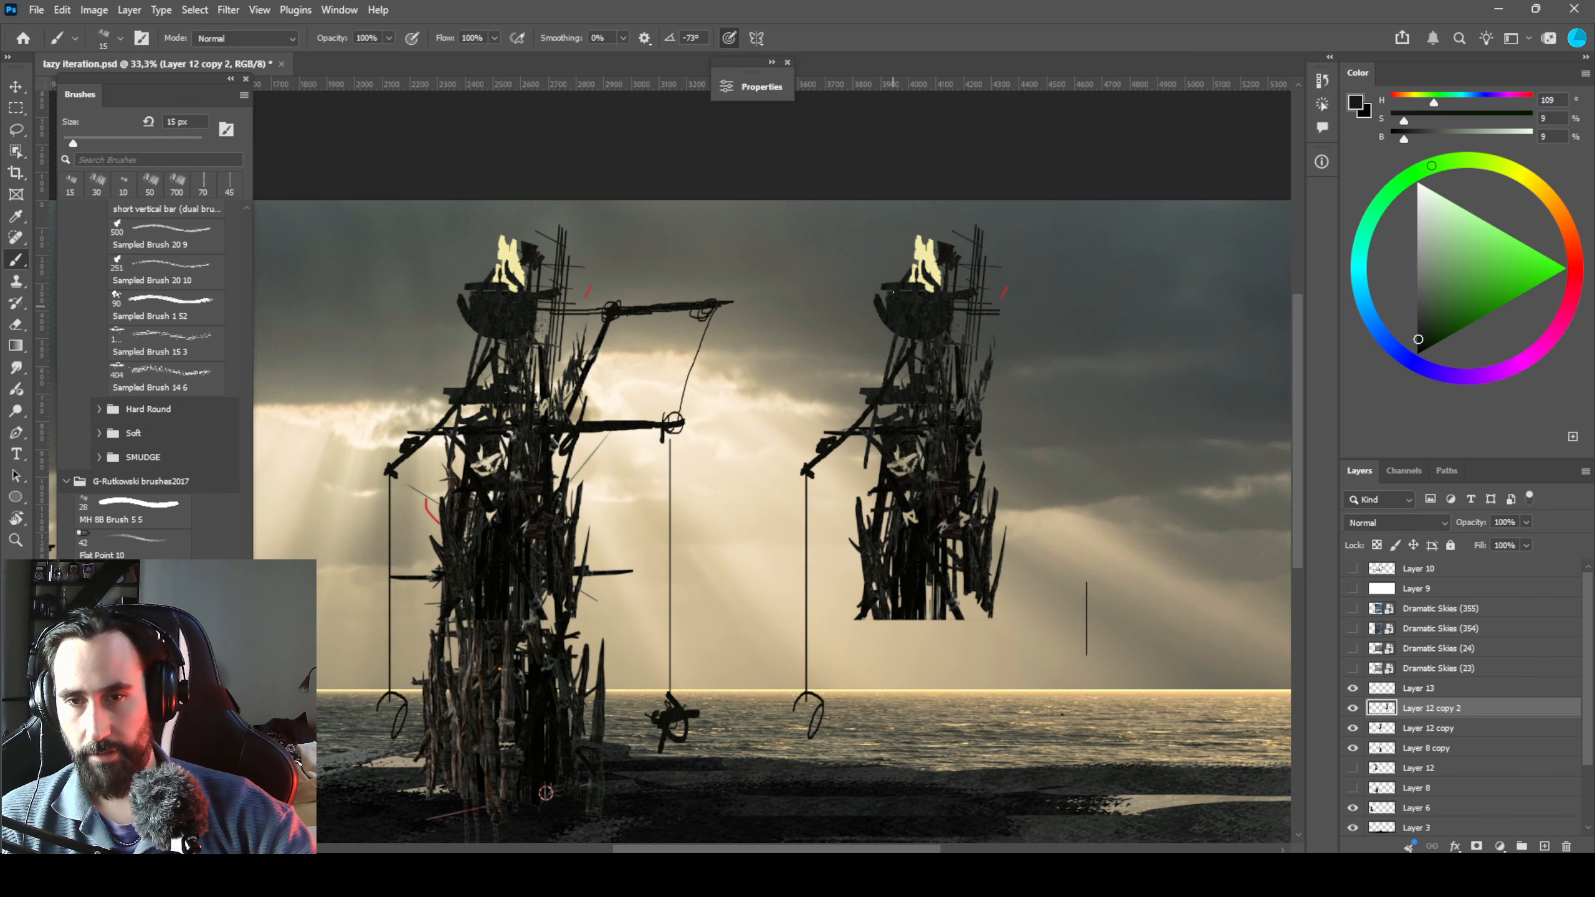
key("ctrl+z")
key("bracketright")
key("bracketright")
mouse_move(838, 369)
left_mouse_down()
mouse_move(841, 322)
mouse_move(832, 376)
left_mouse_up()
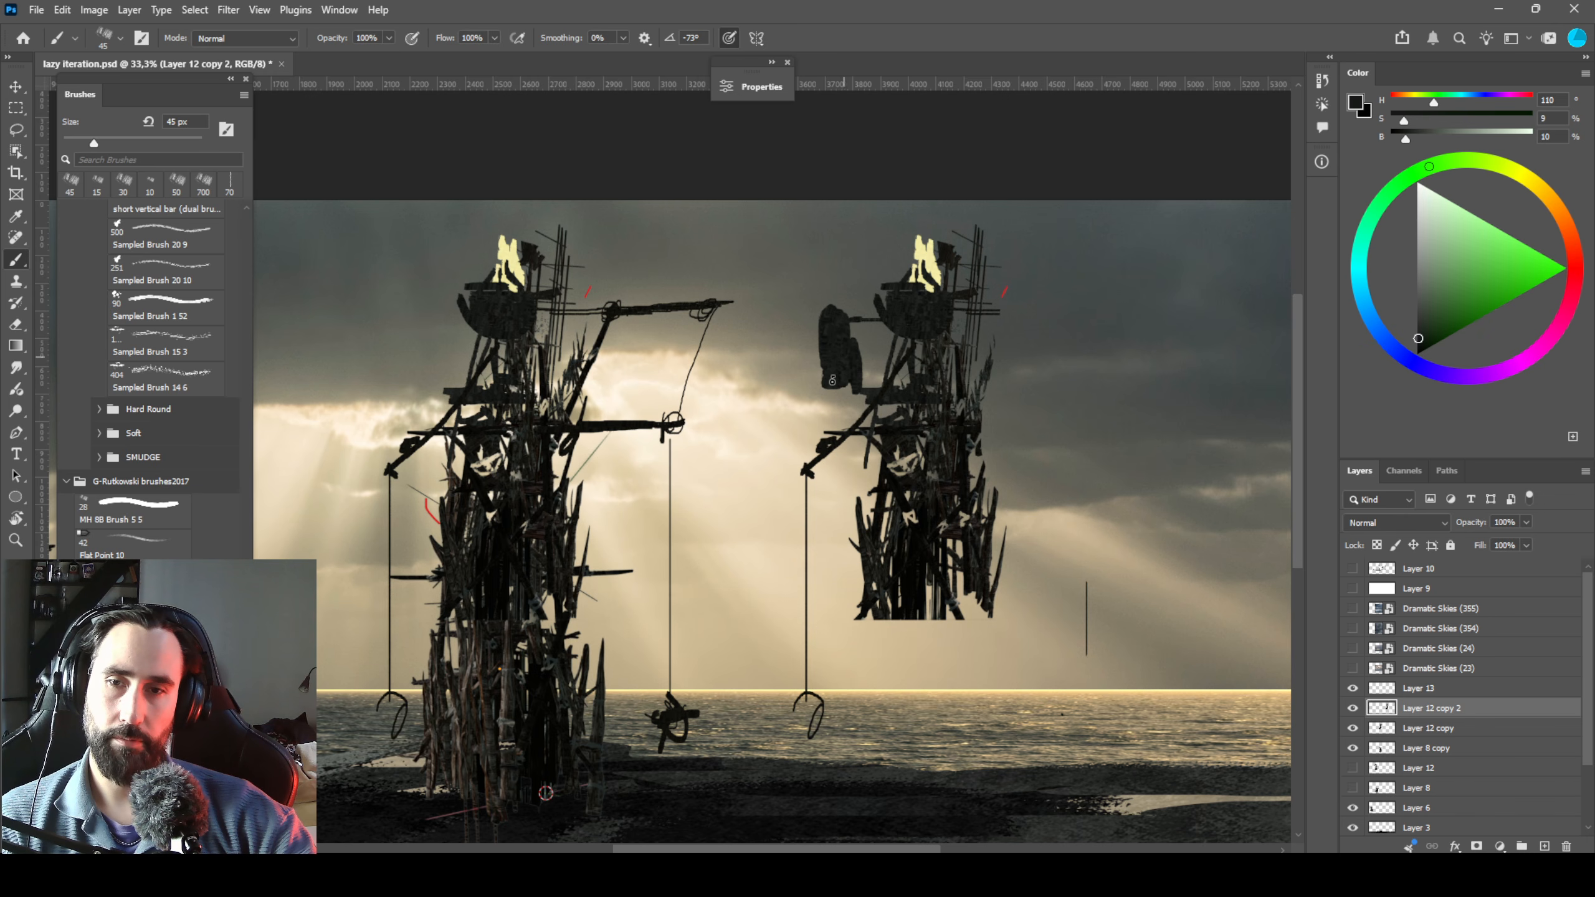
left_click_drag(973, 376, 981, 393)
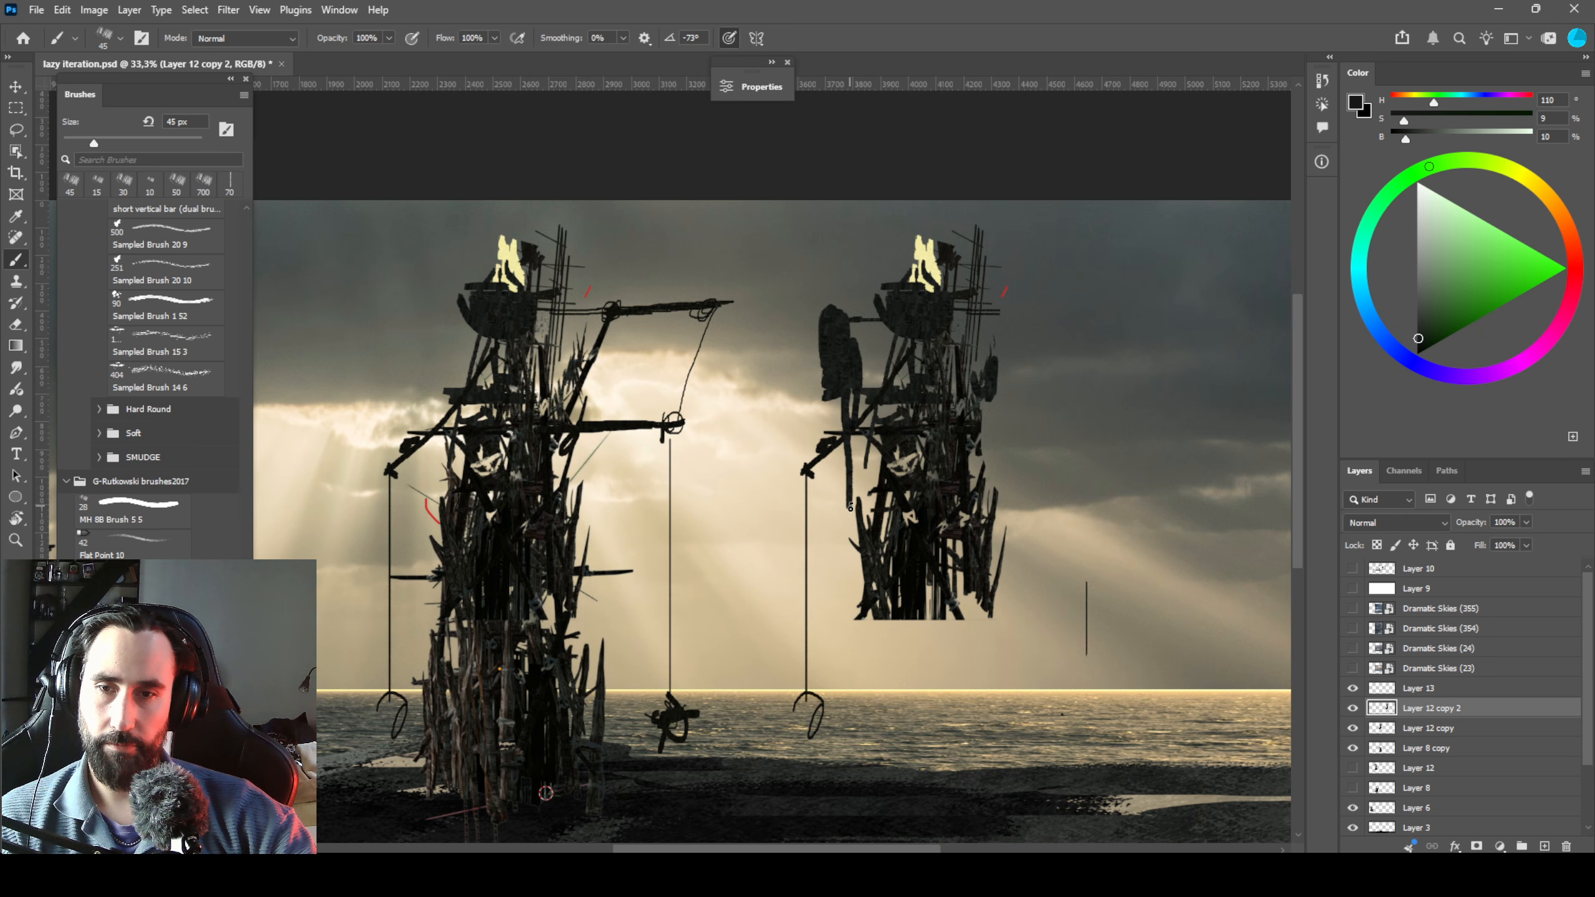
Enlarge the rounded form on the tower's right and paint another dark shape across the middle of its body.
left_click_drag(840, 484, 842, 559)
key("ctrl+z")
key("ctrl+z")
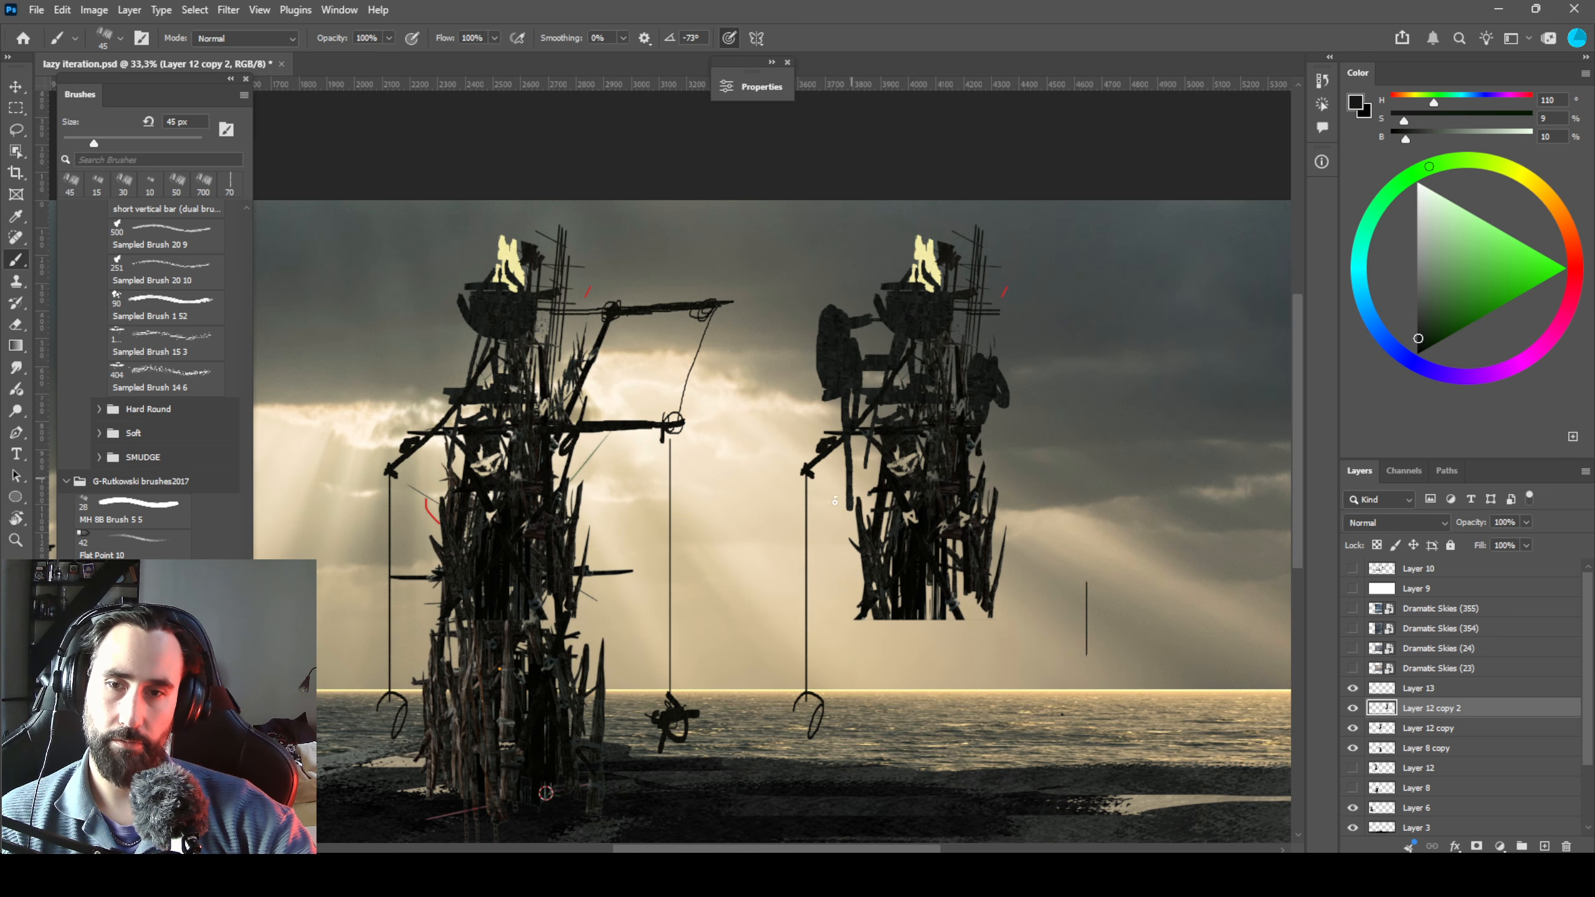
mouse_move(882, 517)
left_mouse_down()
mouse_move(918, 620)
mouse_move(887, 542)
mouse_move(923, 571)
left_mouse_up()
left_click(923, 570, "alt")
left_click_drag(991, 702, 992, 752)
Duplicate the tower base twice under the new upper part, mirror one copy and align the two side by side.
key("v")
left_click_drag(520, 739, 1033, 722)
left_click_drag(1033, 663, 1024, 675)
left_click_drag(1024, 675, 875, 703)
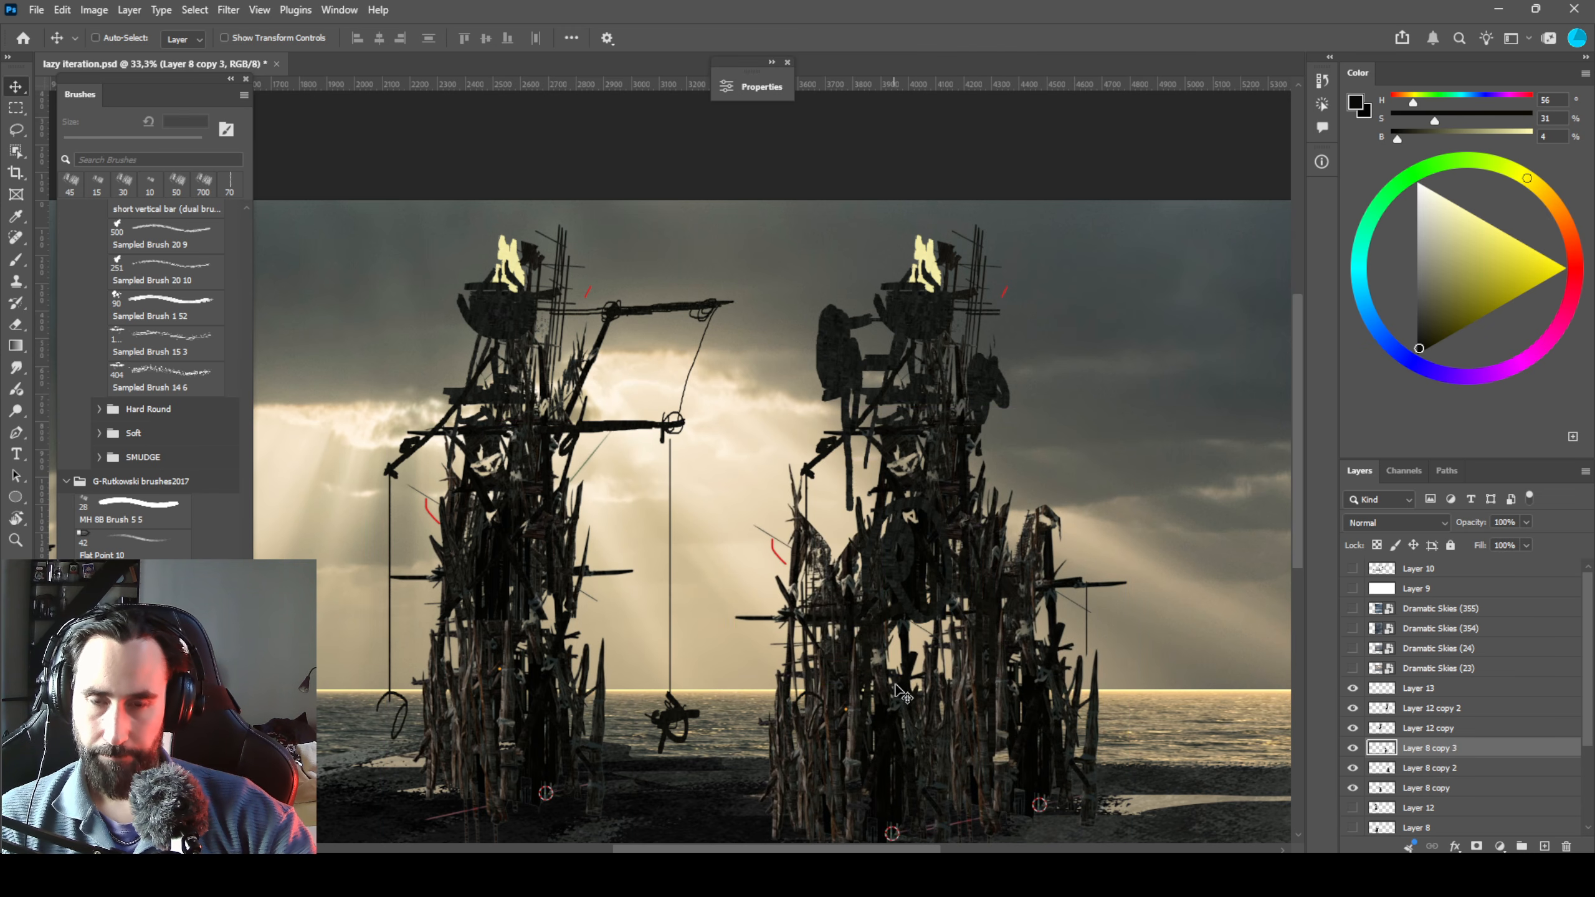
key("ctrl+shift+h")
left_click_drag(961, 675, 942, 631)
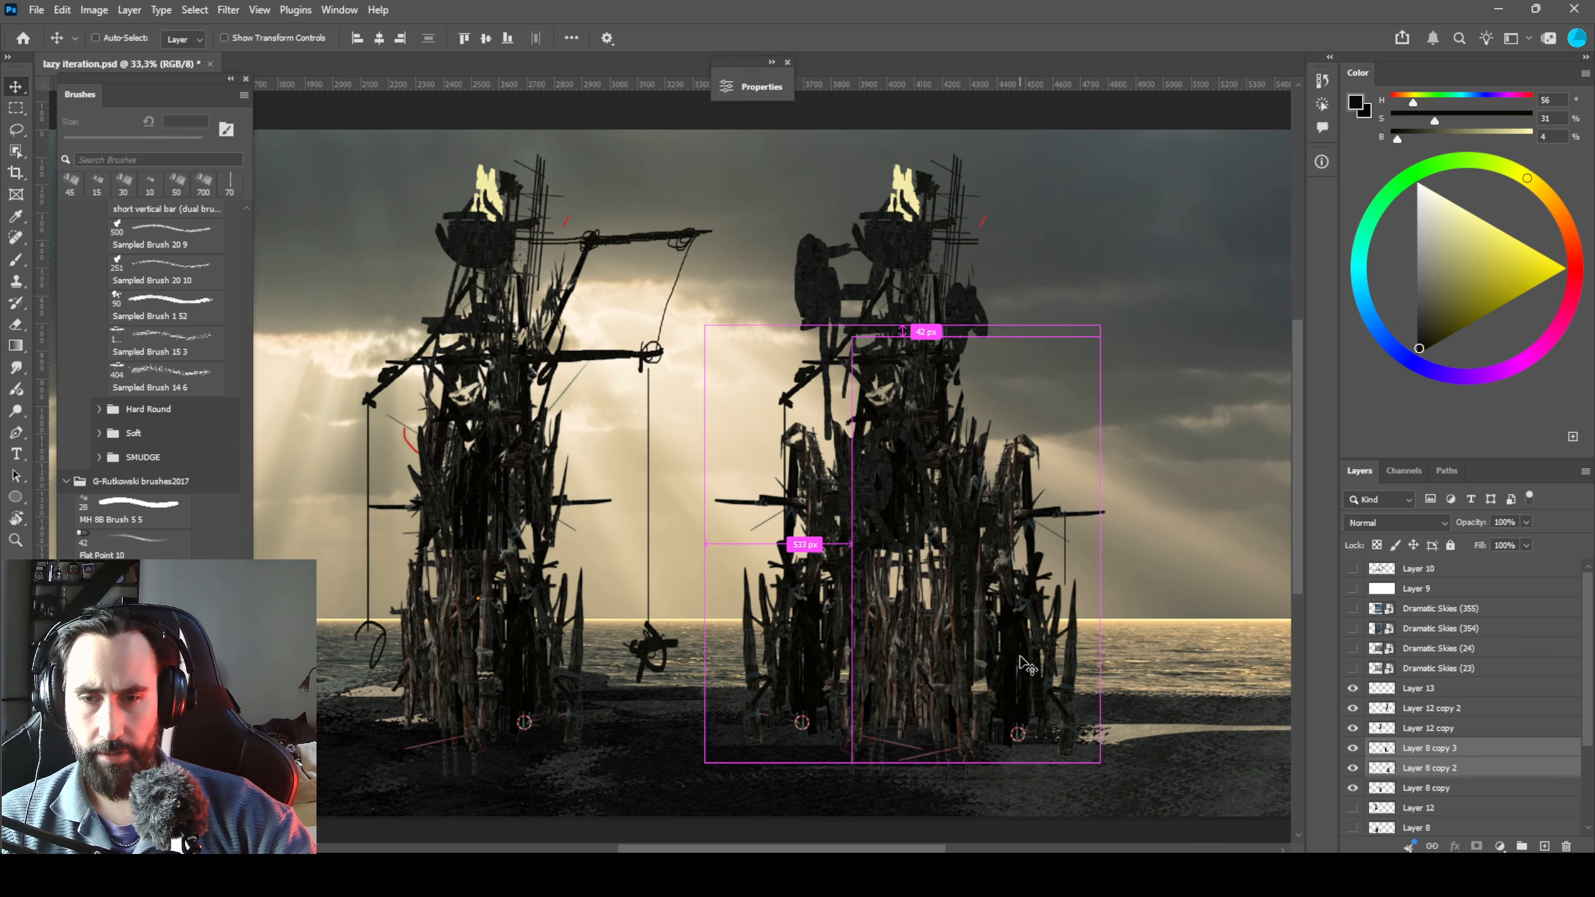
Merge the two base copies into one layer and delete its bottom strip with a rectangular selection.
right_click(1513, 768)
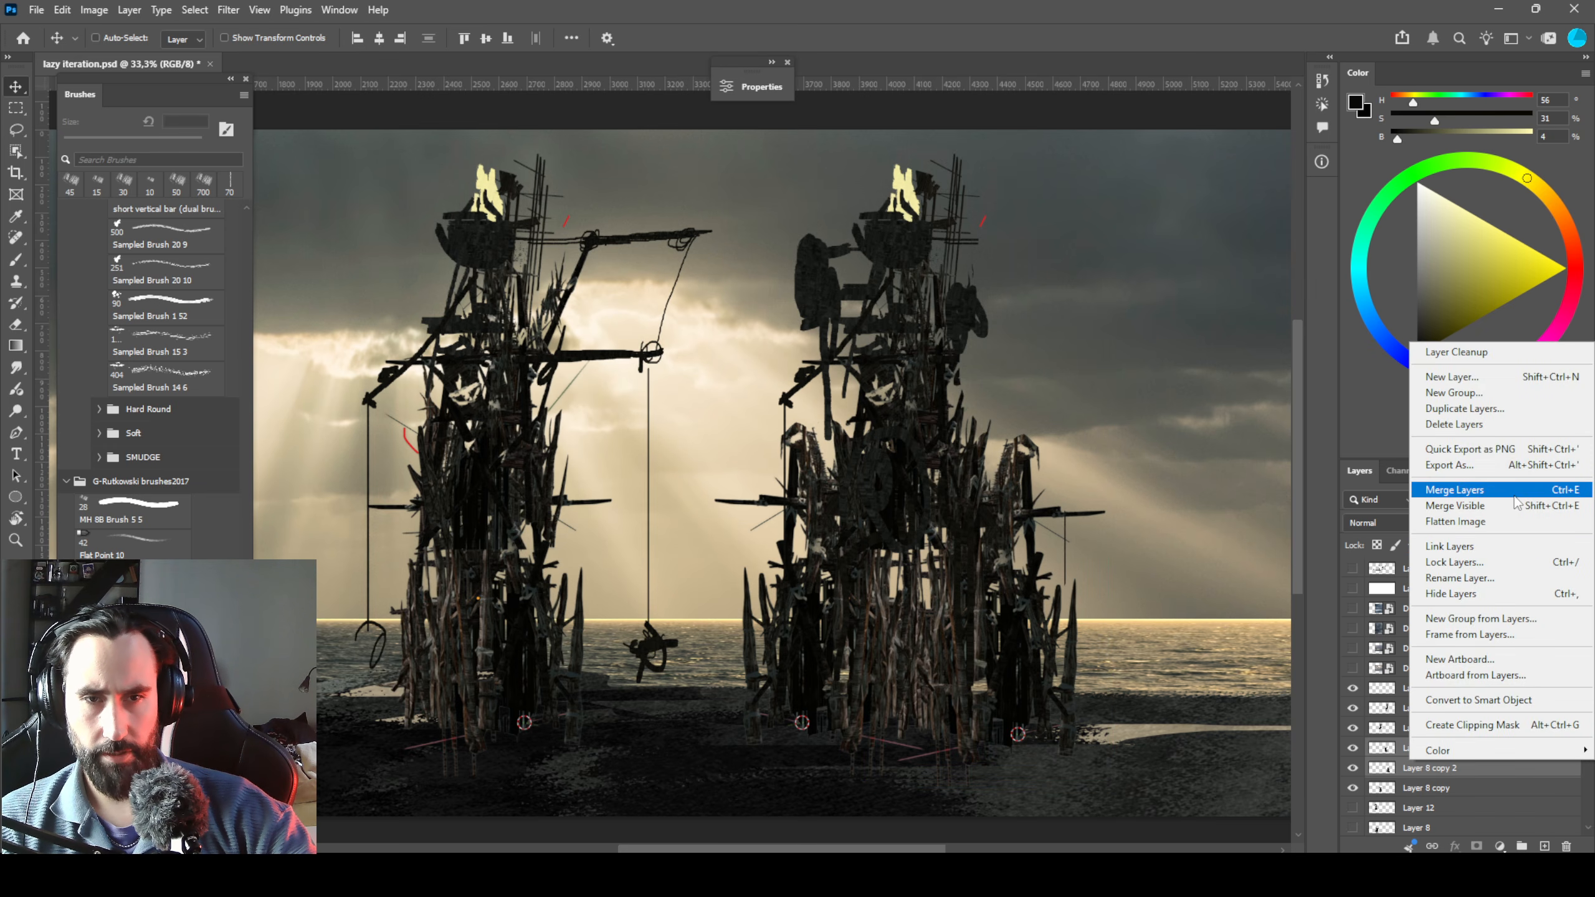
left_click(1515, 491)
key("m")
left_click_drag(1231, 793, 634, 681)
key("ctrl+d")
Lower the merged base slightly beneath the new upper part and adjust the towers' placement in the scene.
key("v")
left_click_drag(920, 594, 872, 632)
left_click_drag(884, 506, 884, 504)
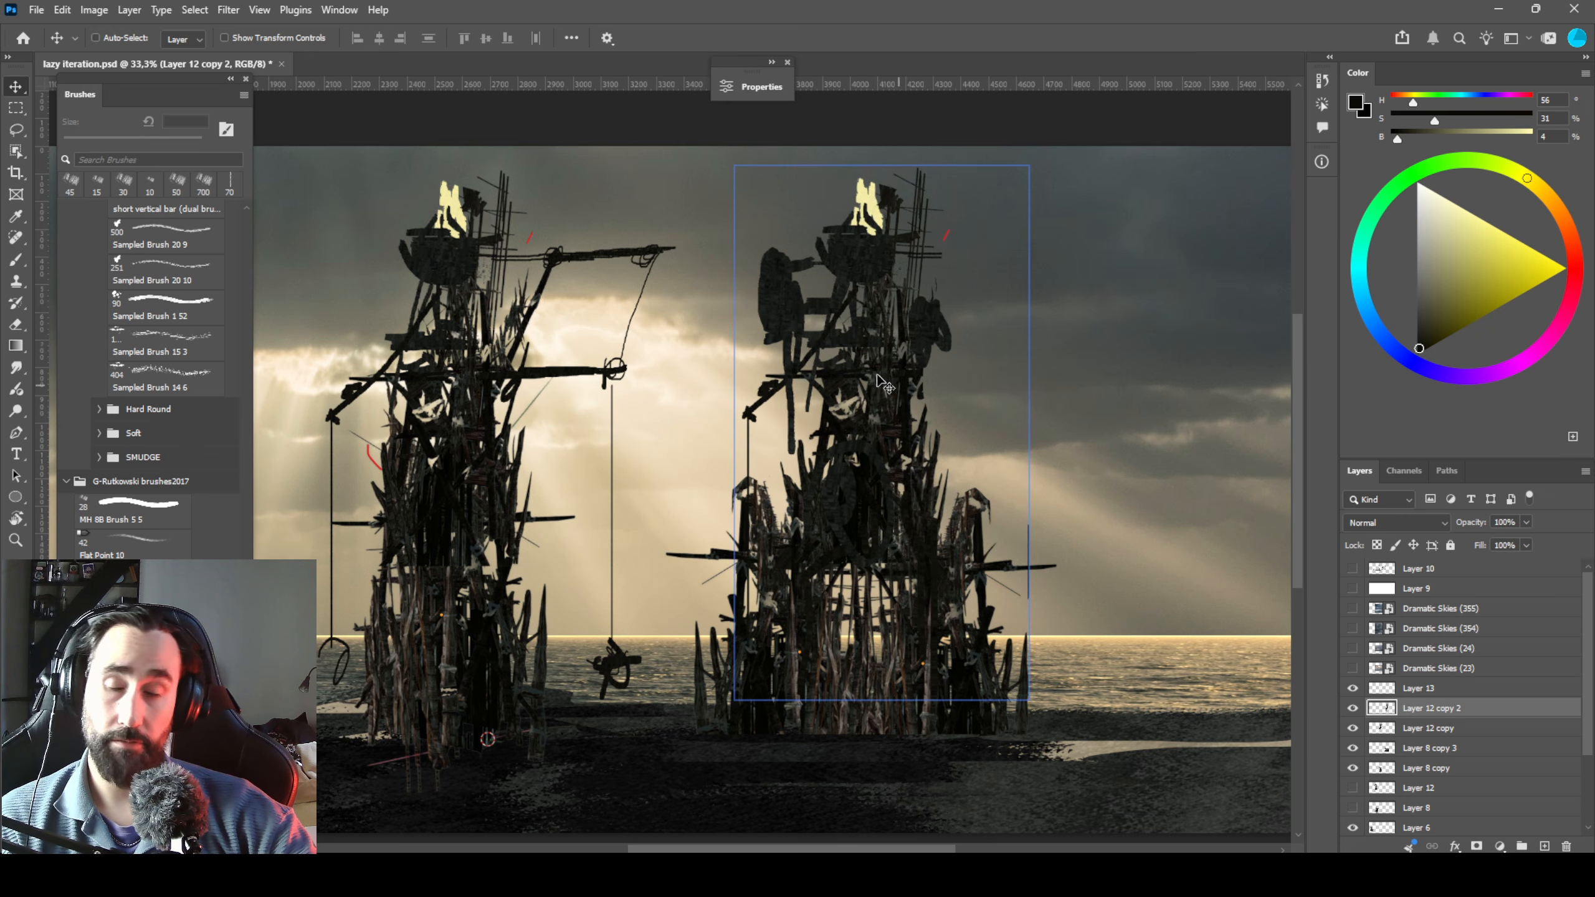
left_click_drag(745, 576, 907, 527)
left_click_drag(396, 533, 570, 514)
left_click_drag(776, 441, 622, 460)
left_click_drag(995, 488, 942, 469)
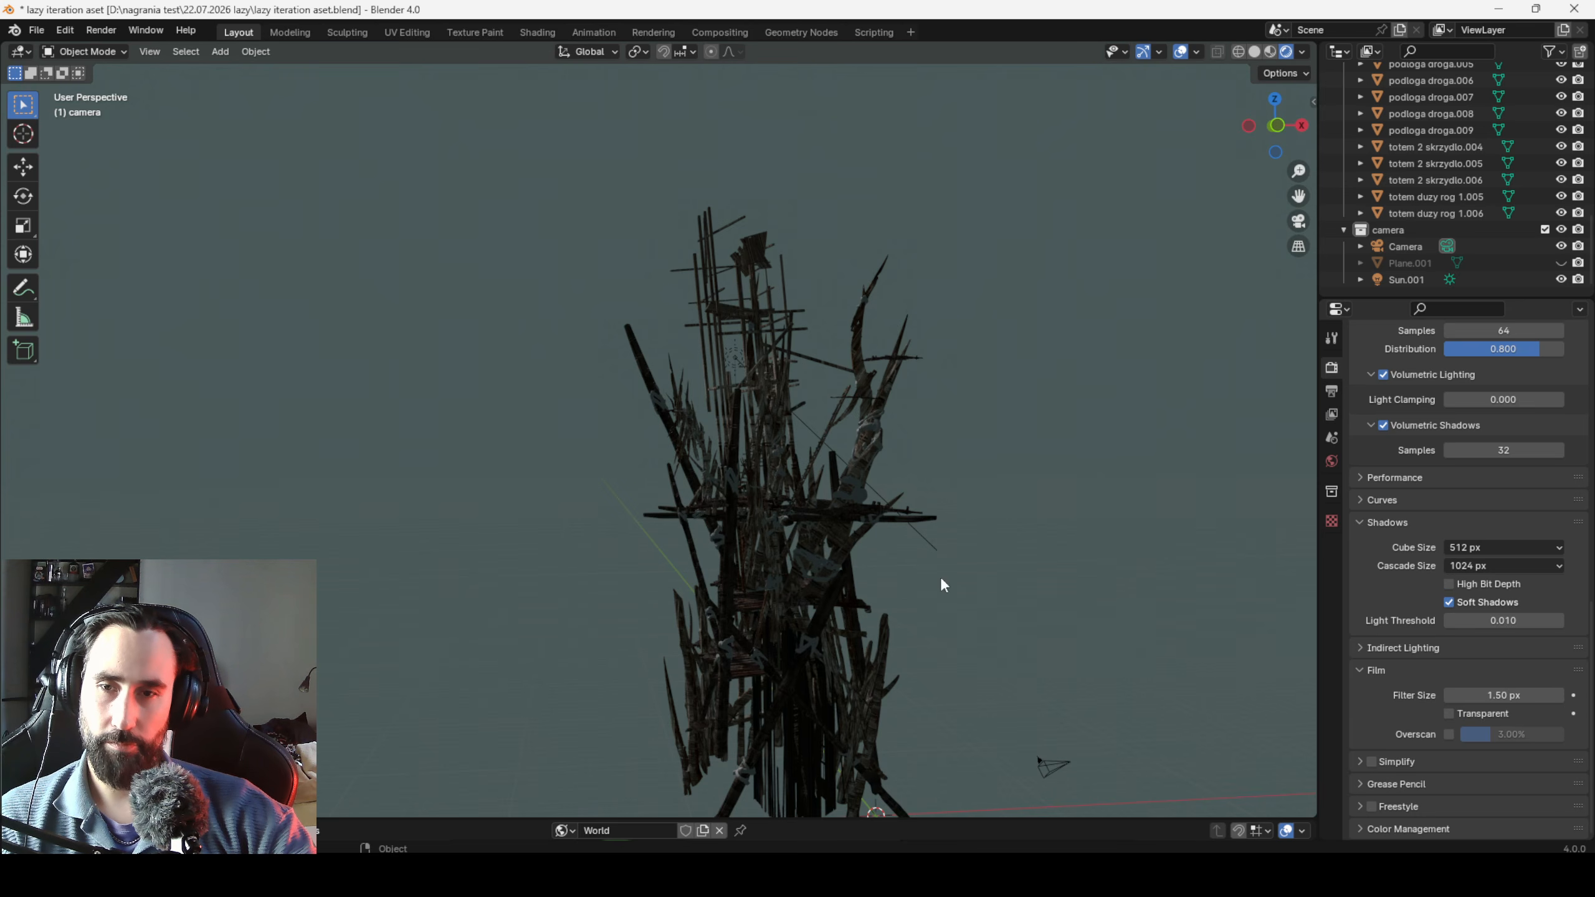
In Blender, select the sun light beside the tower and rotate it around the Z axis to change the lighting direction.
mouse_move(939, 577)
left_mouse_down()
mouse_move(952, 581)
mouse_move(916, 483)
mouse_move(772, 390)
left_mouse_up()
left_click(679, 274)
left_click_drag(842, 279, 1031, 349)
left_click(982, 302)
scroll(1031, 348, "up", 4)
scroll(1032, 348, "down", 5)
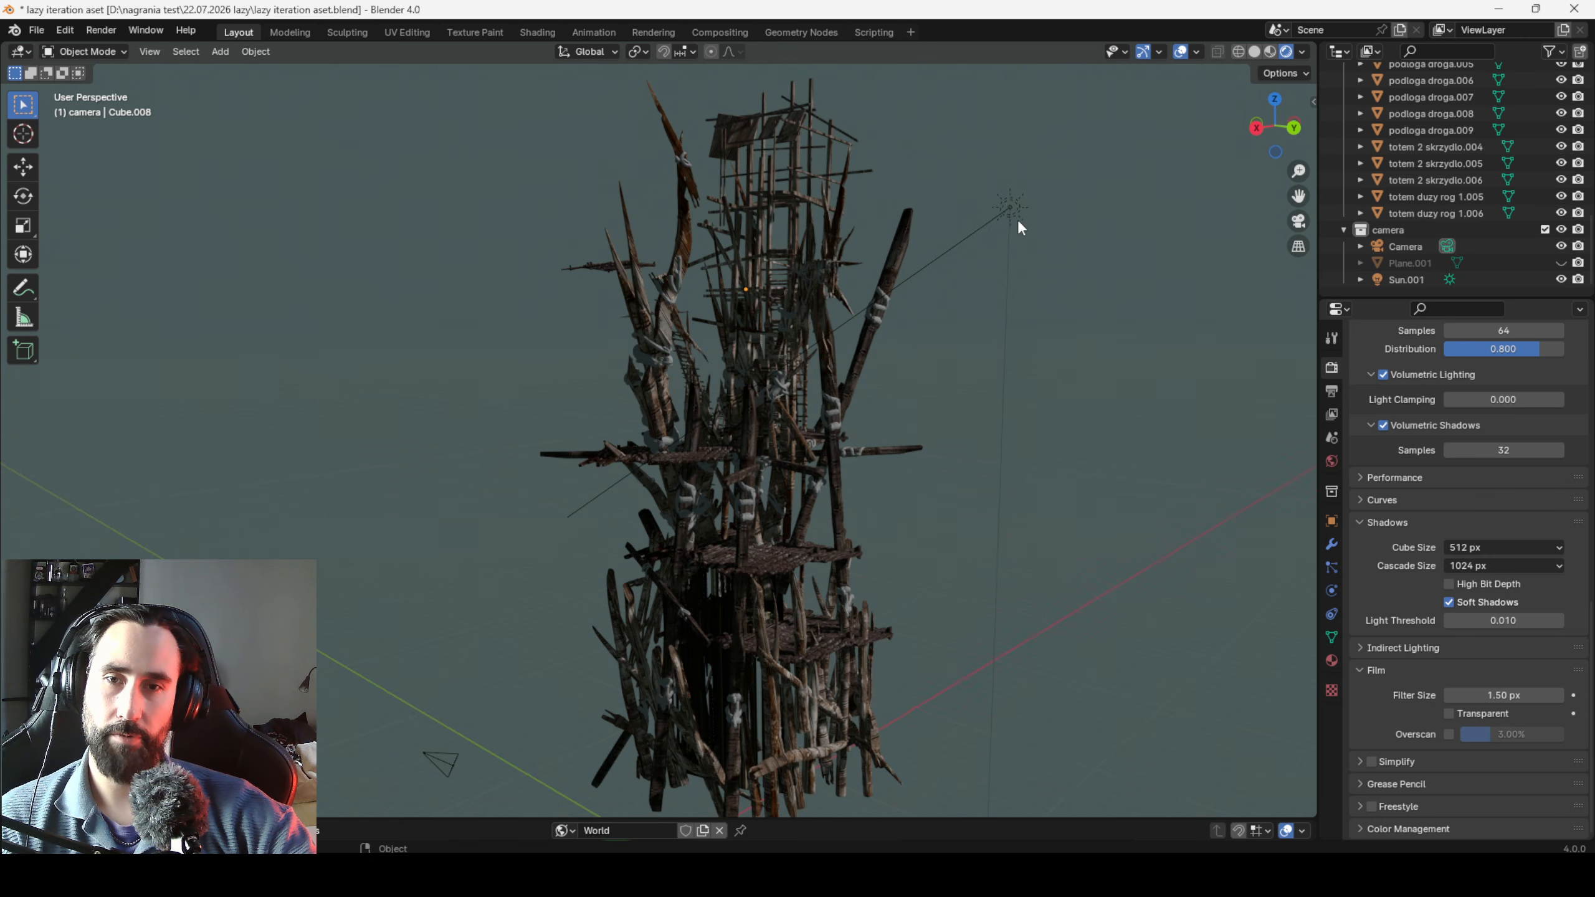
left_click(1017, 219)
key("r")
key("z")
left_click(1020, 286)
key("r")
key("z")
left_click(969, 344)
scroll(960, 345, "up", 2)
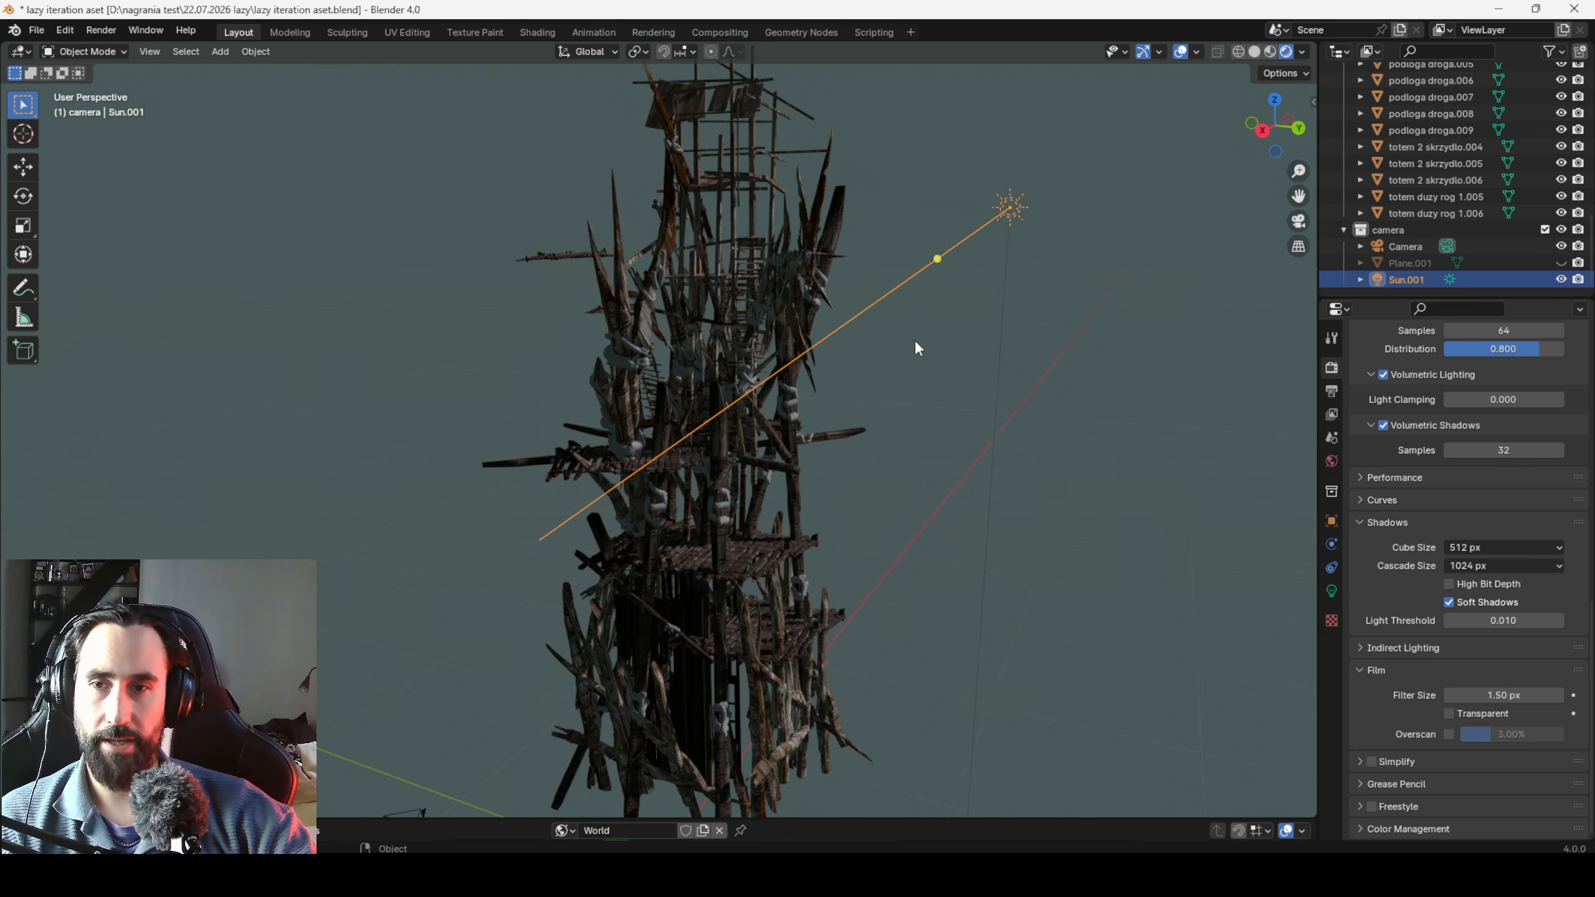
Duplicate the large horn totem on the tower, shift the copy in the horizontal plane and rotate it around the X axis.
left_click(718, 304)
left_click(646, 281)
key("shift+d")
key("shift+z")
left_click(736, 370)
left_click_drag(736, 371, 1104, 307)
key("r")
key("x")
left_click(596, 287)
Move the long wooden beam to the tower's upper section in the horizontal plane, rotate it diagonally and adjust its height.
left_click(413, 333)
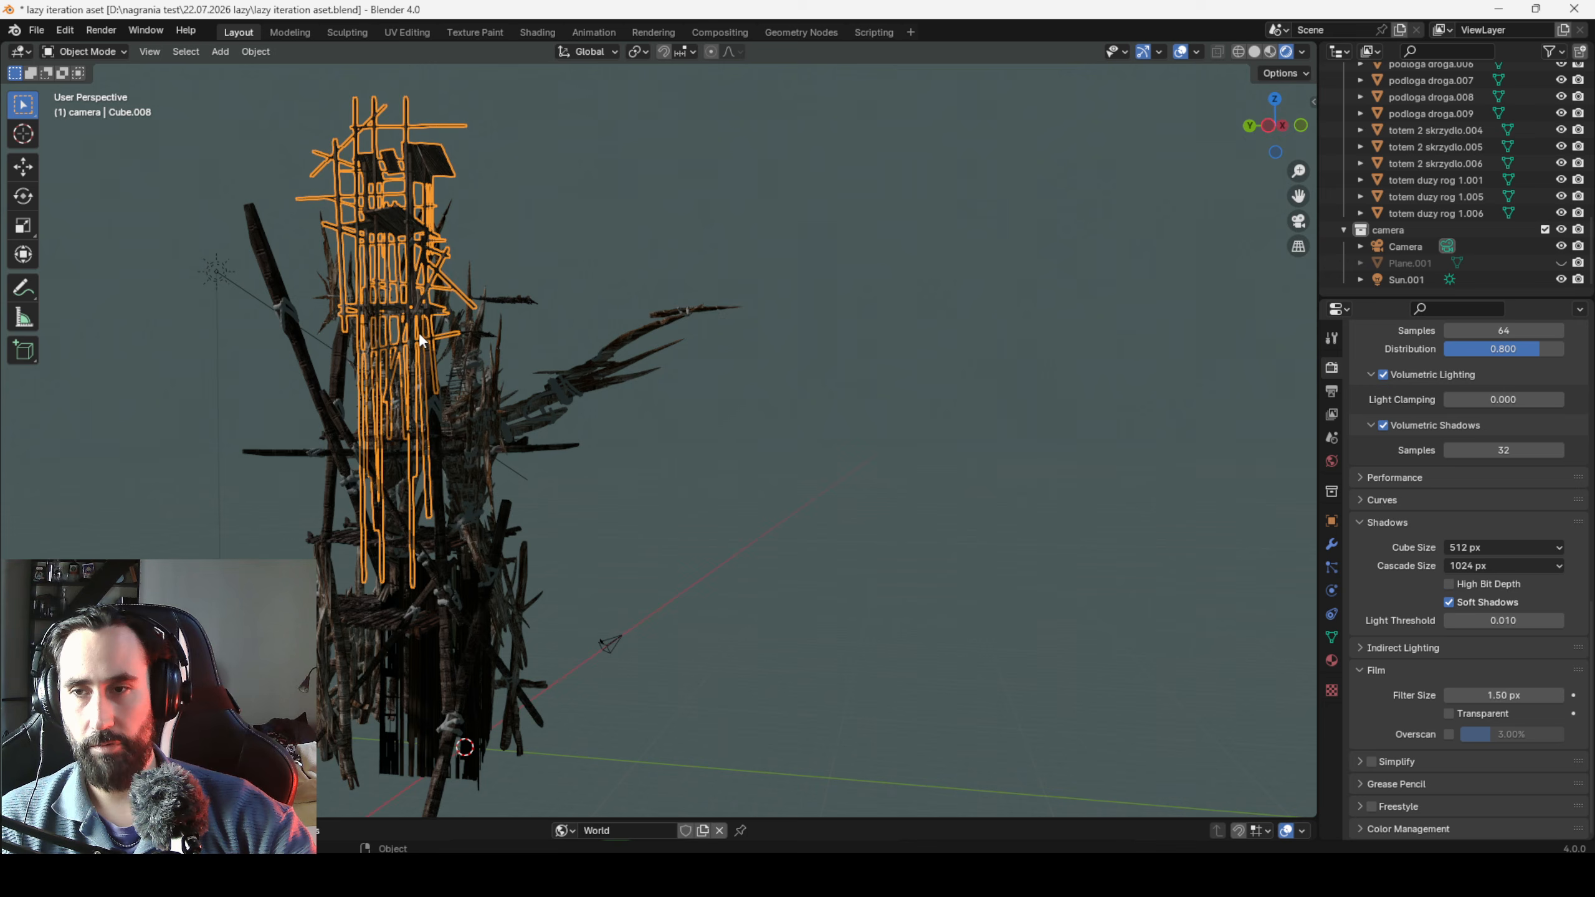
left_click(286, 310)
key("g")
key("shift+z")
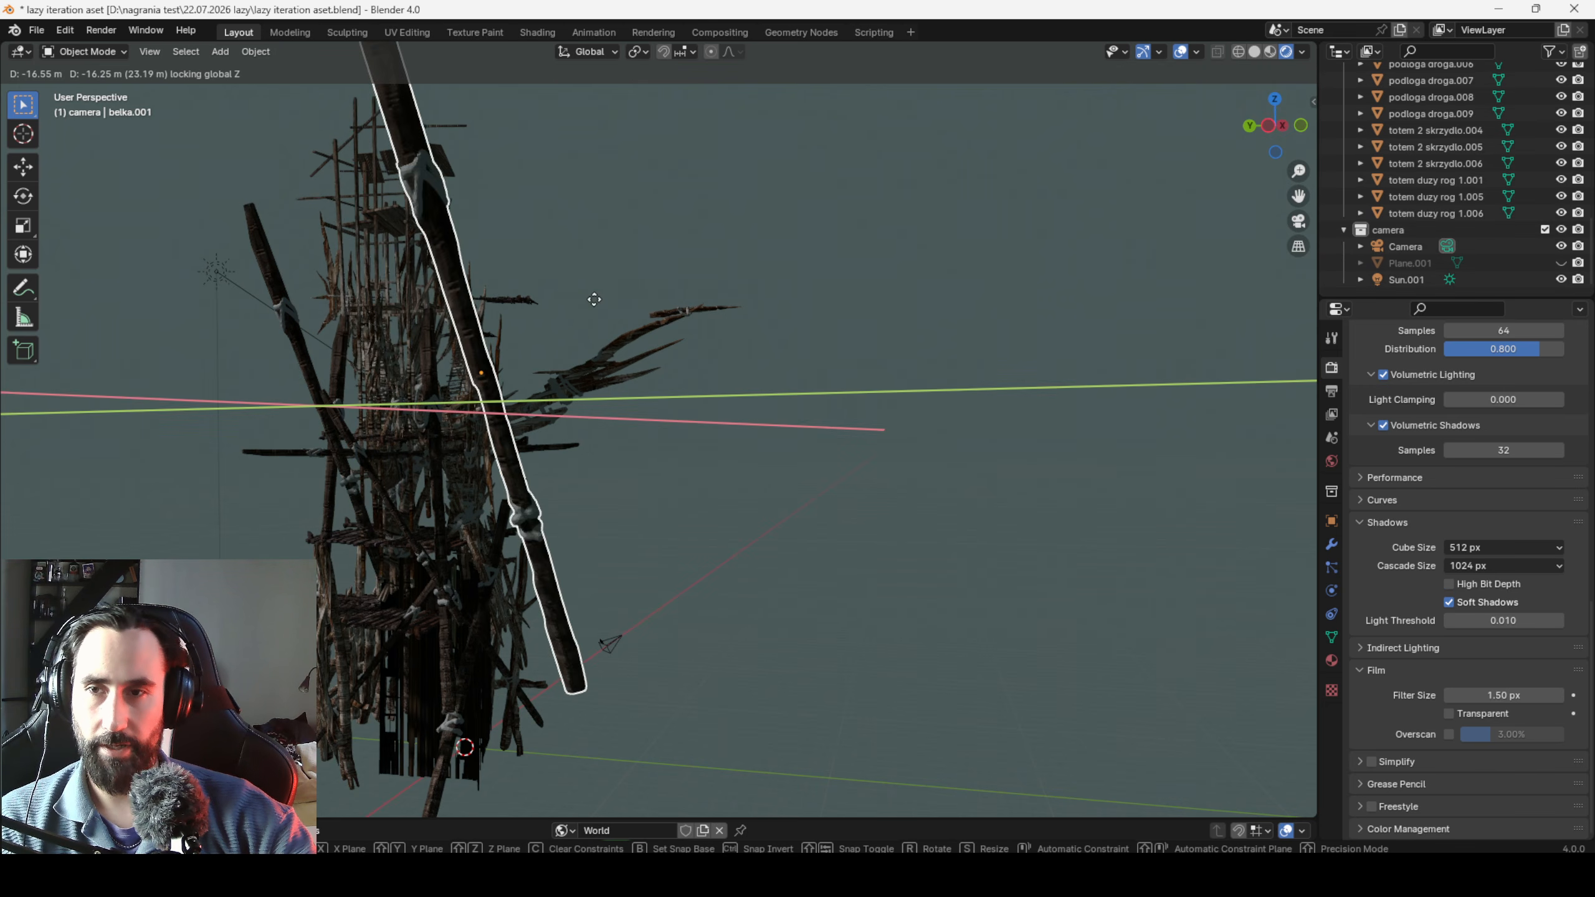
left_click(594, 340)
key("r")
left_click(636, 469)
key("g")
key("z")
left_click(679, 268)
Shift the diagonal beam horizontally again so its lower end sits inside the tower structure.
left_click_drag(679, 269, 453, 317)
key("g")
key("shift+z")
left_click(573, 339)
left_click_drag(572, 339, 573, 252)
left_click(796, 390)
left_click_drag(796, 389, 755, 488)
Duplicate the whole tower together with its sun light and place the copy beside the original in the horizontal plane.
left_click_drag(188, 142, 509, 701)
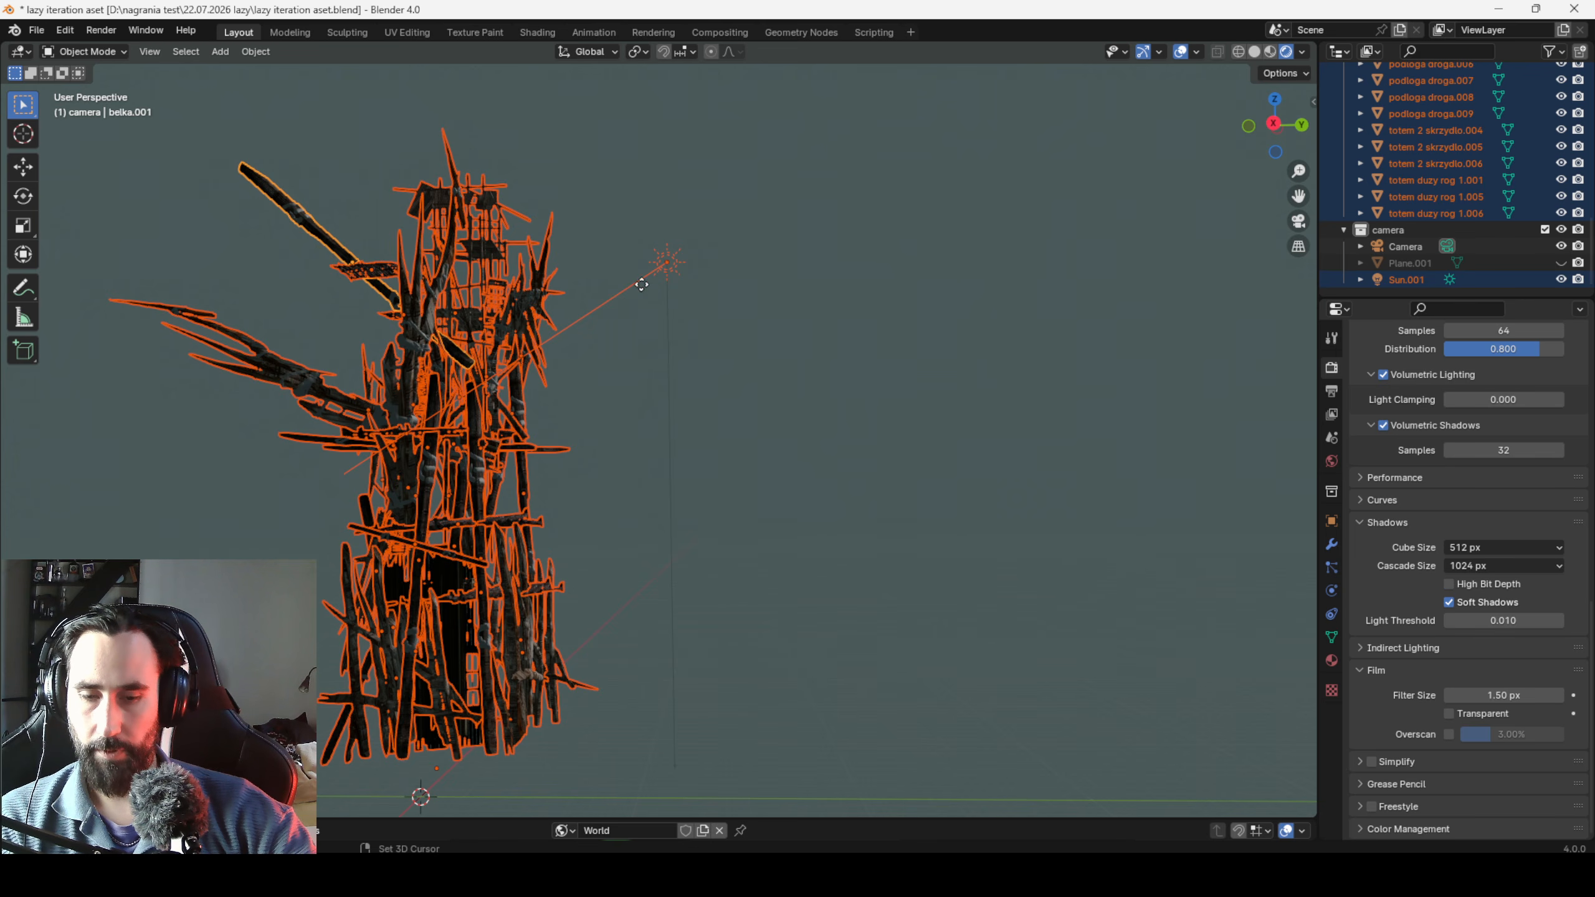
key("shift+d")
key("shift+z")
left_click(1207, 387)
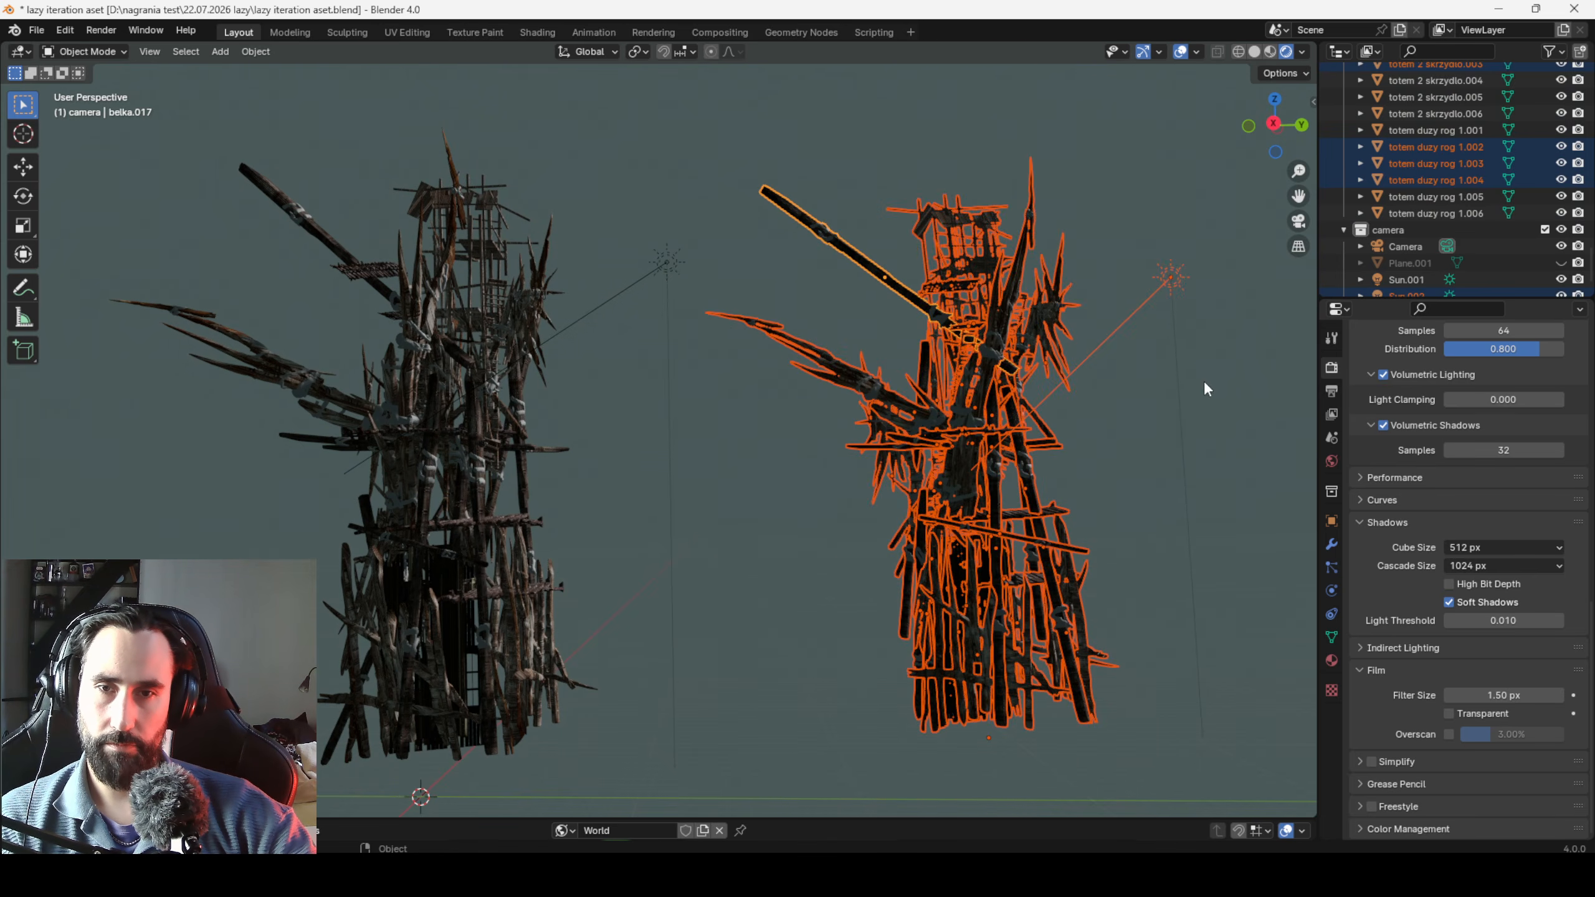
Delete the duplicated sun light and the upper scaffold pieces of the tower copy.
left_click(1183, 435)
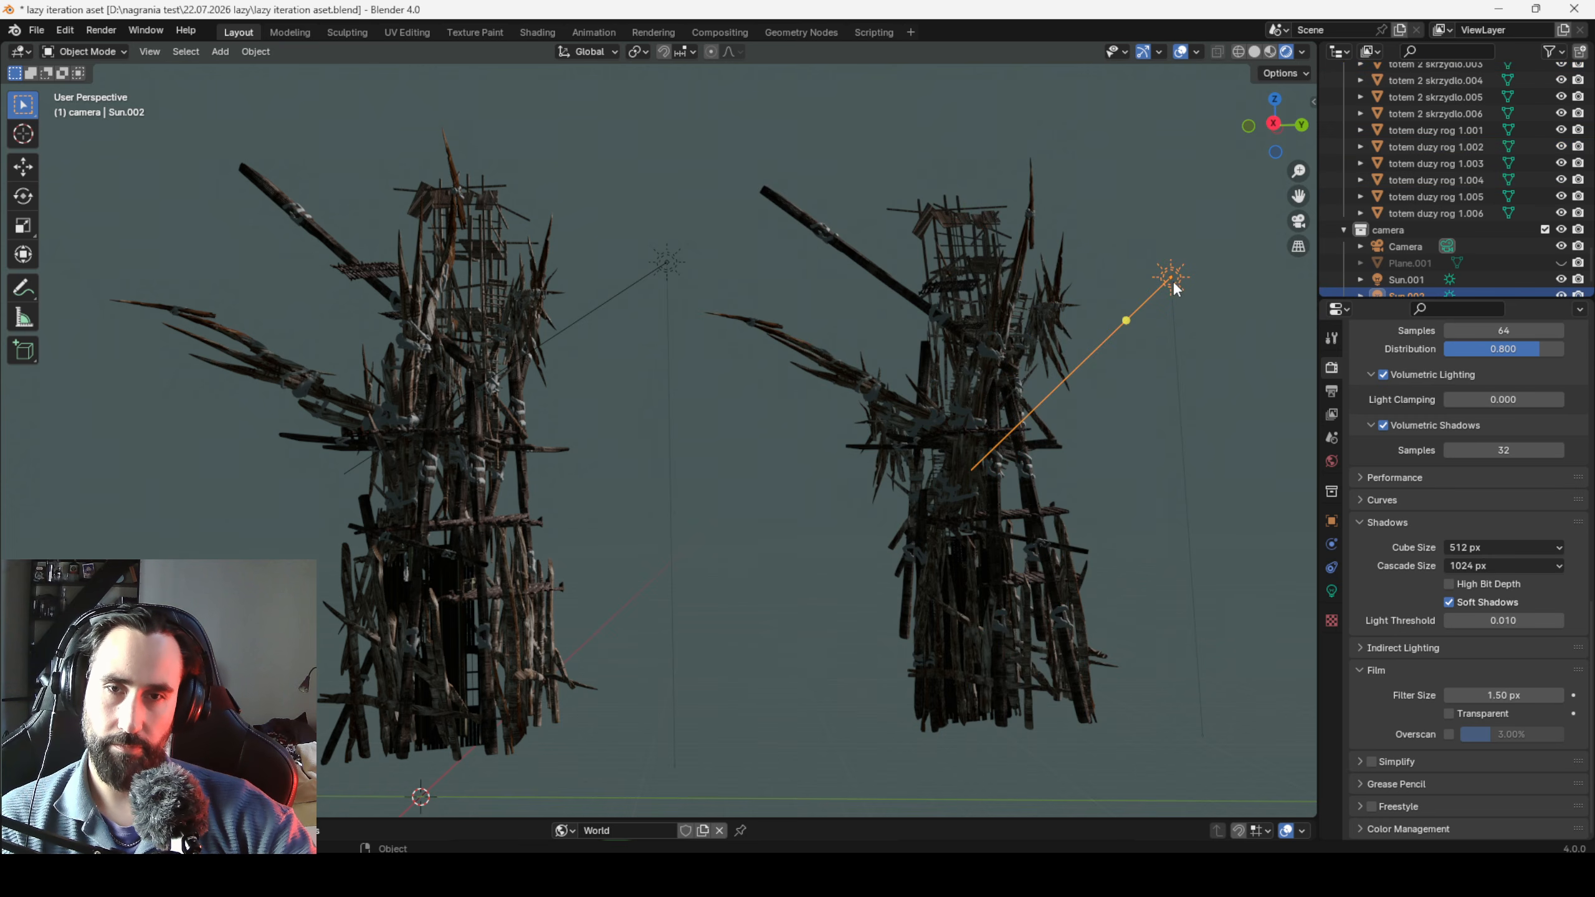
key("Delete")
left_click(964, 237)
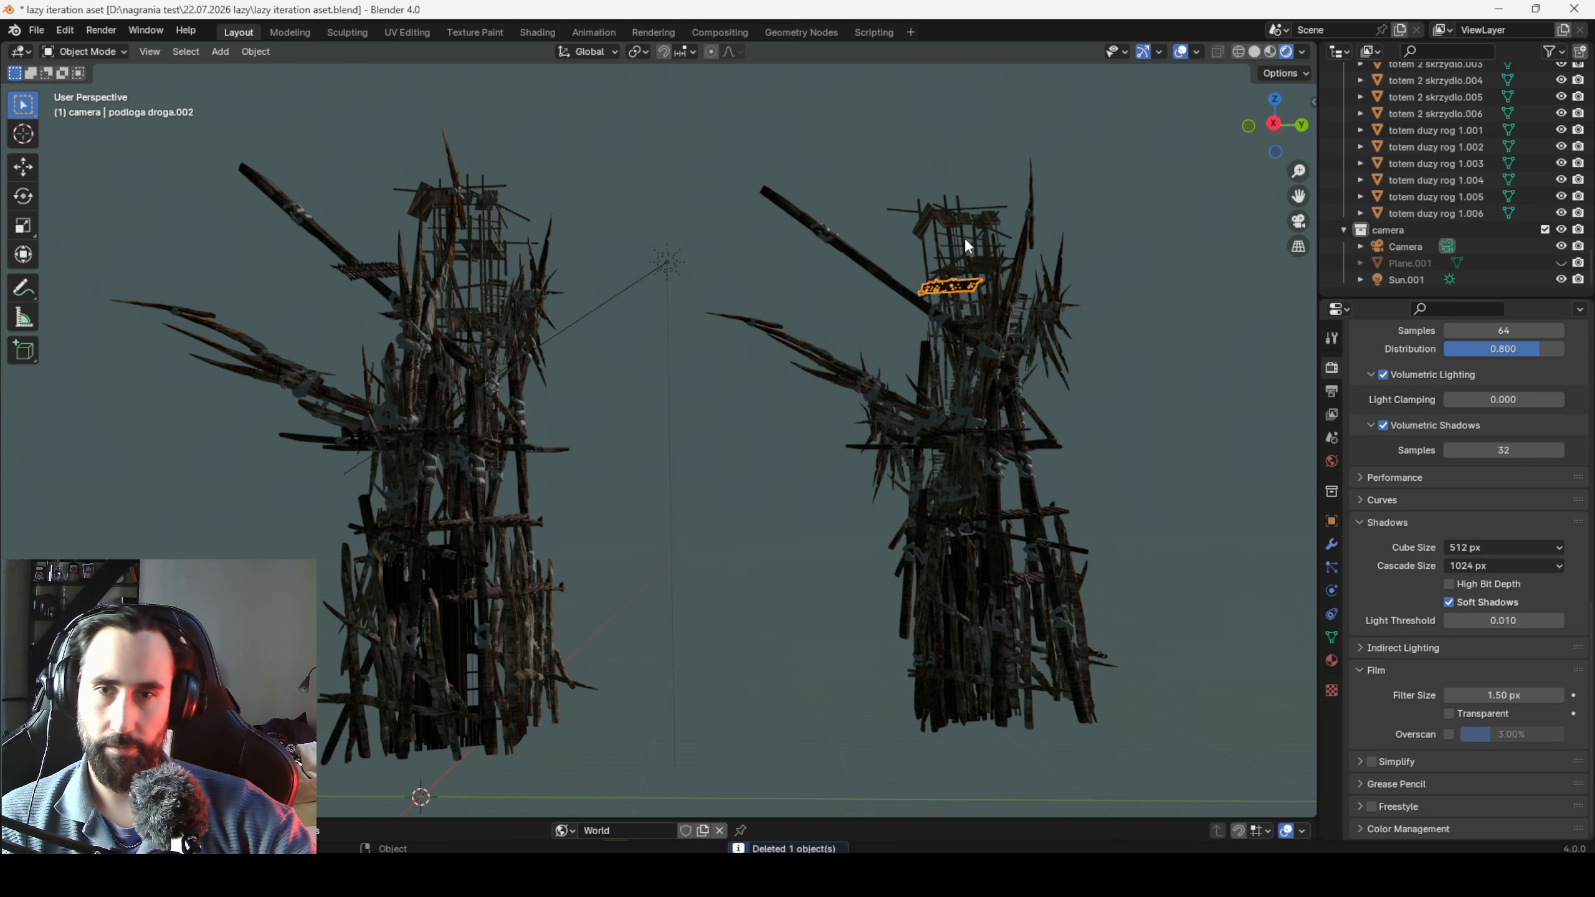
key("Delete")
Select the tall beams, crossbar and plank fence at the tower copy's base and move them away from it as a separate group.
left_click_drag(998, 221, 1000, 534)
left_click(985, 540)
left_click(939, 577)
left_click(978, 524)
left_click(983, 508)
left_click(967, 511)
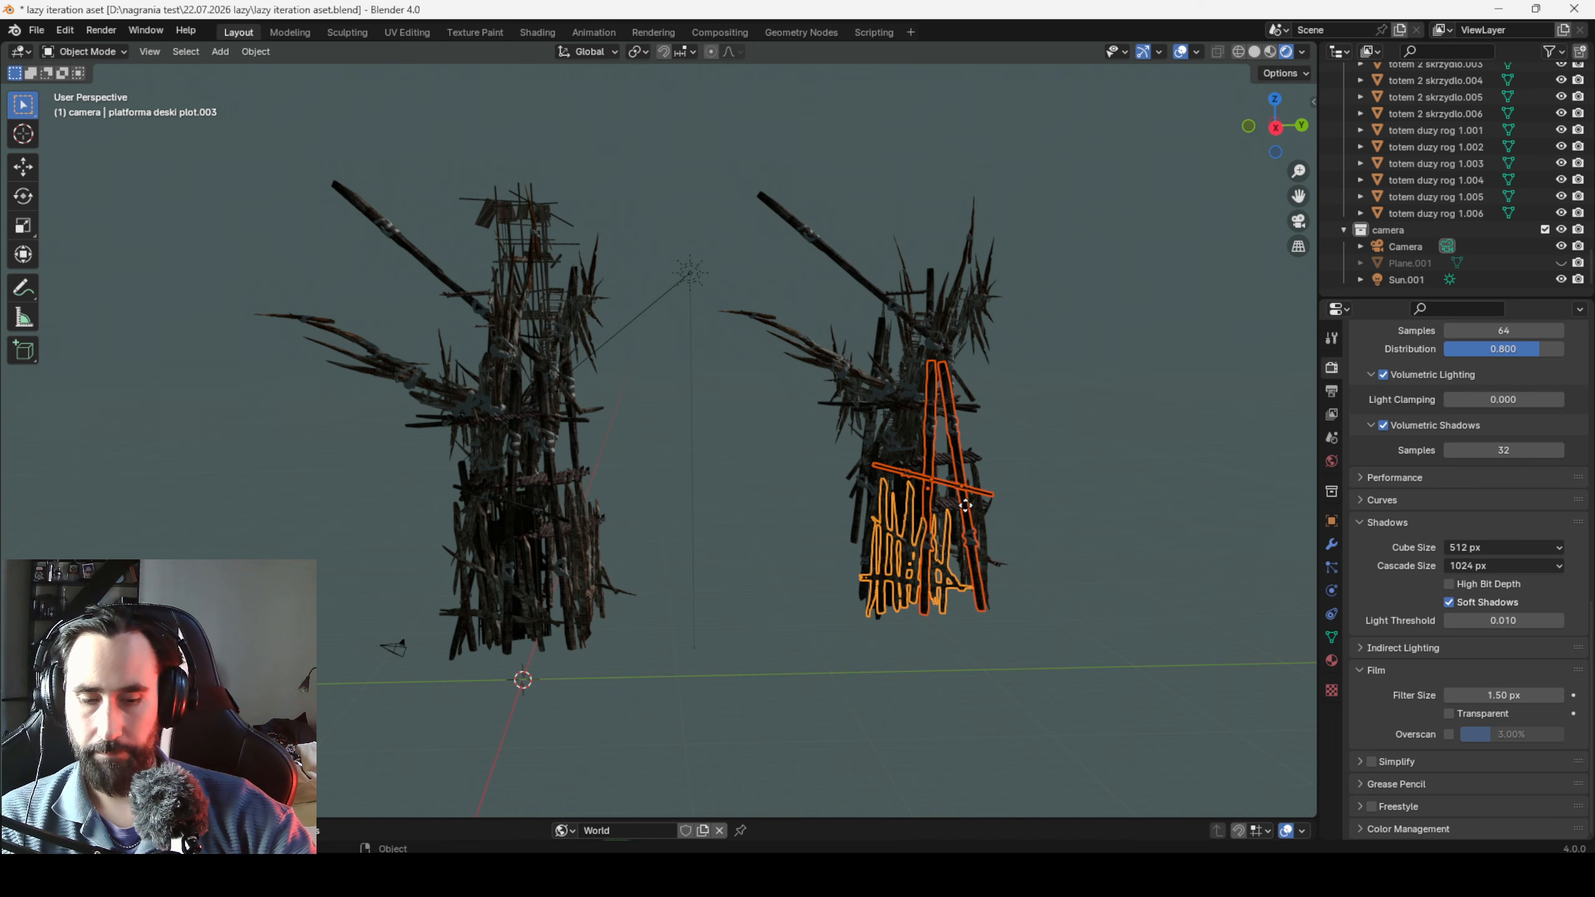
key("g")
key("x")
left_click(1142, 399)
Capture a screenshot region of the separated beams and fence and paste it into the Photoshop seascape.
scroll(1078, 455, "up", 4)
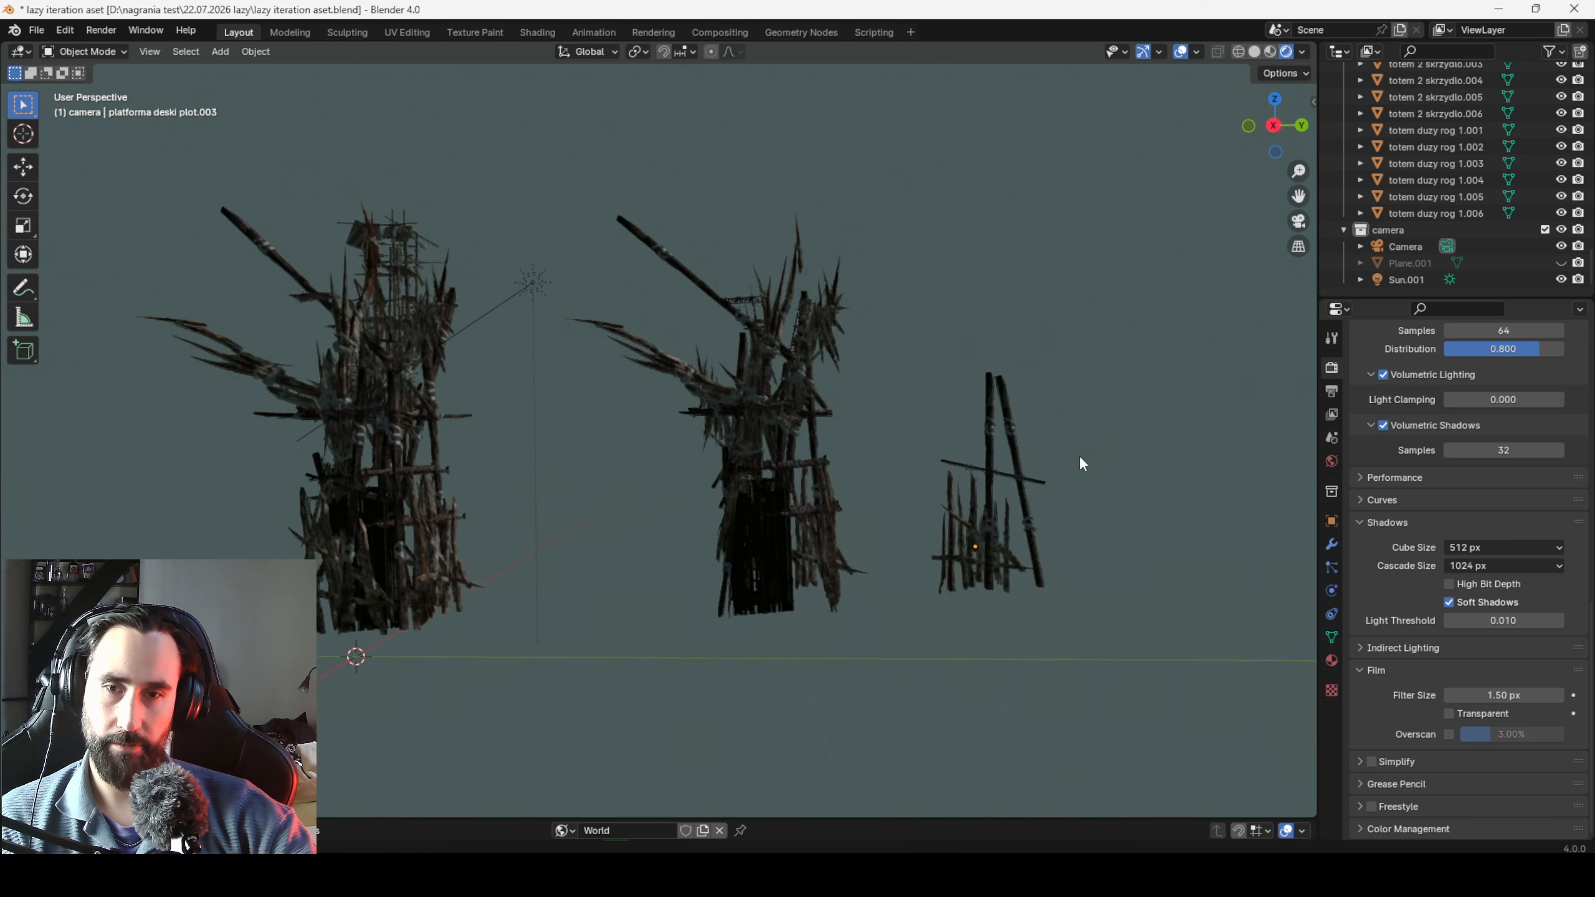
scroll(1070, 469, "up", 3)
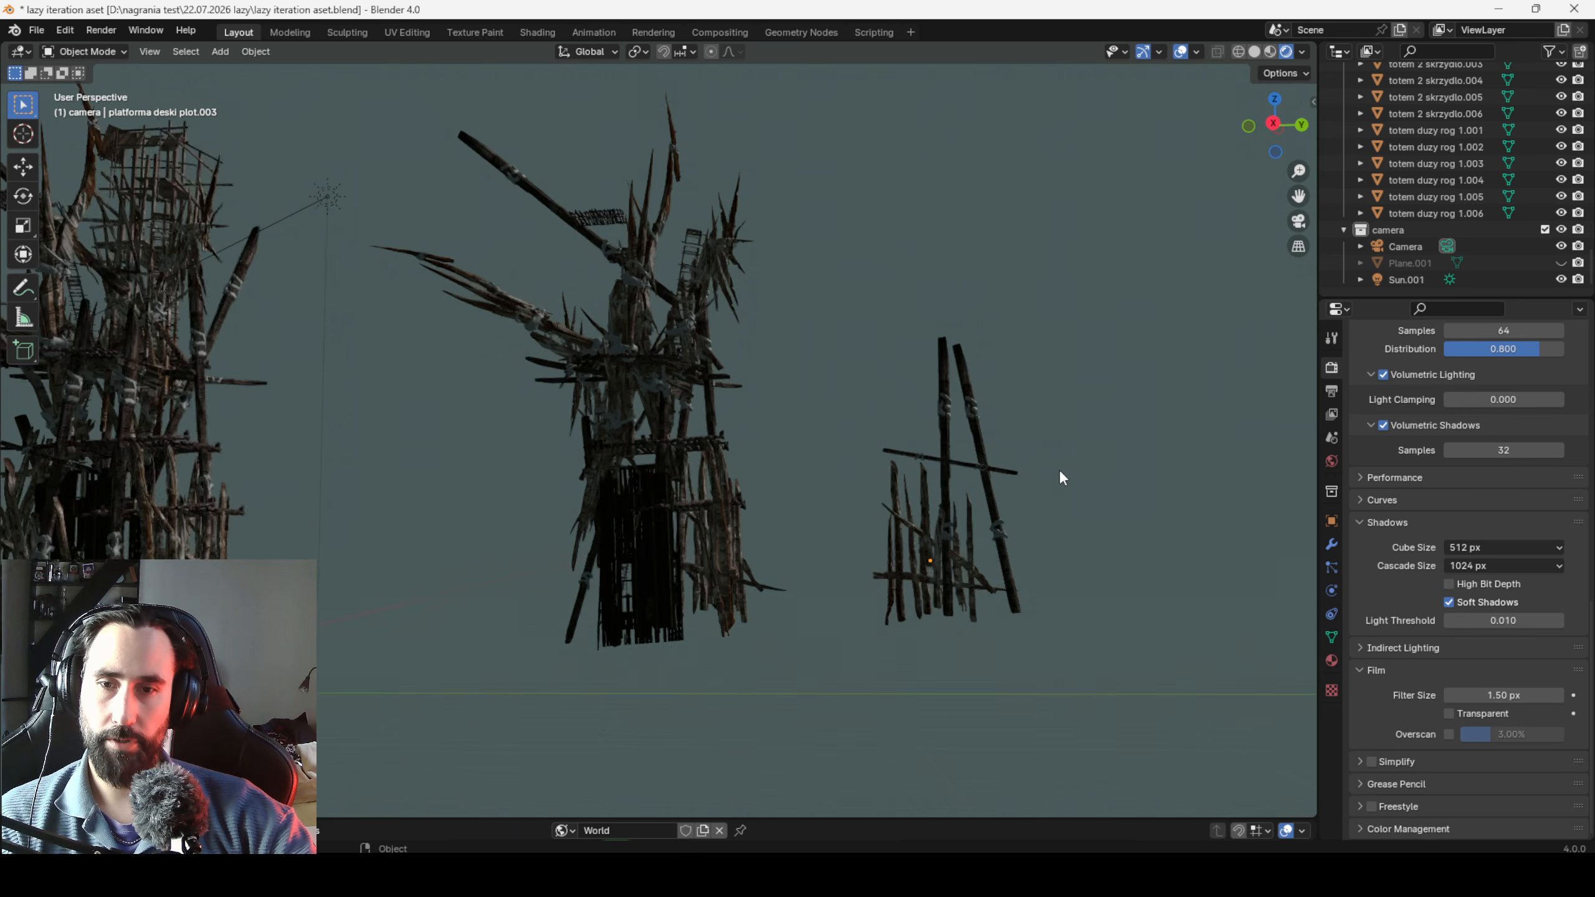
left_click_drag(951, 507, 981, 528)
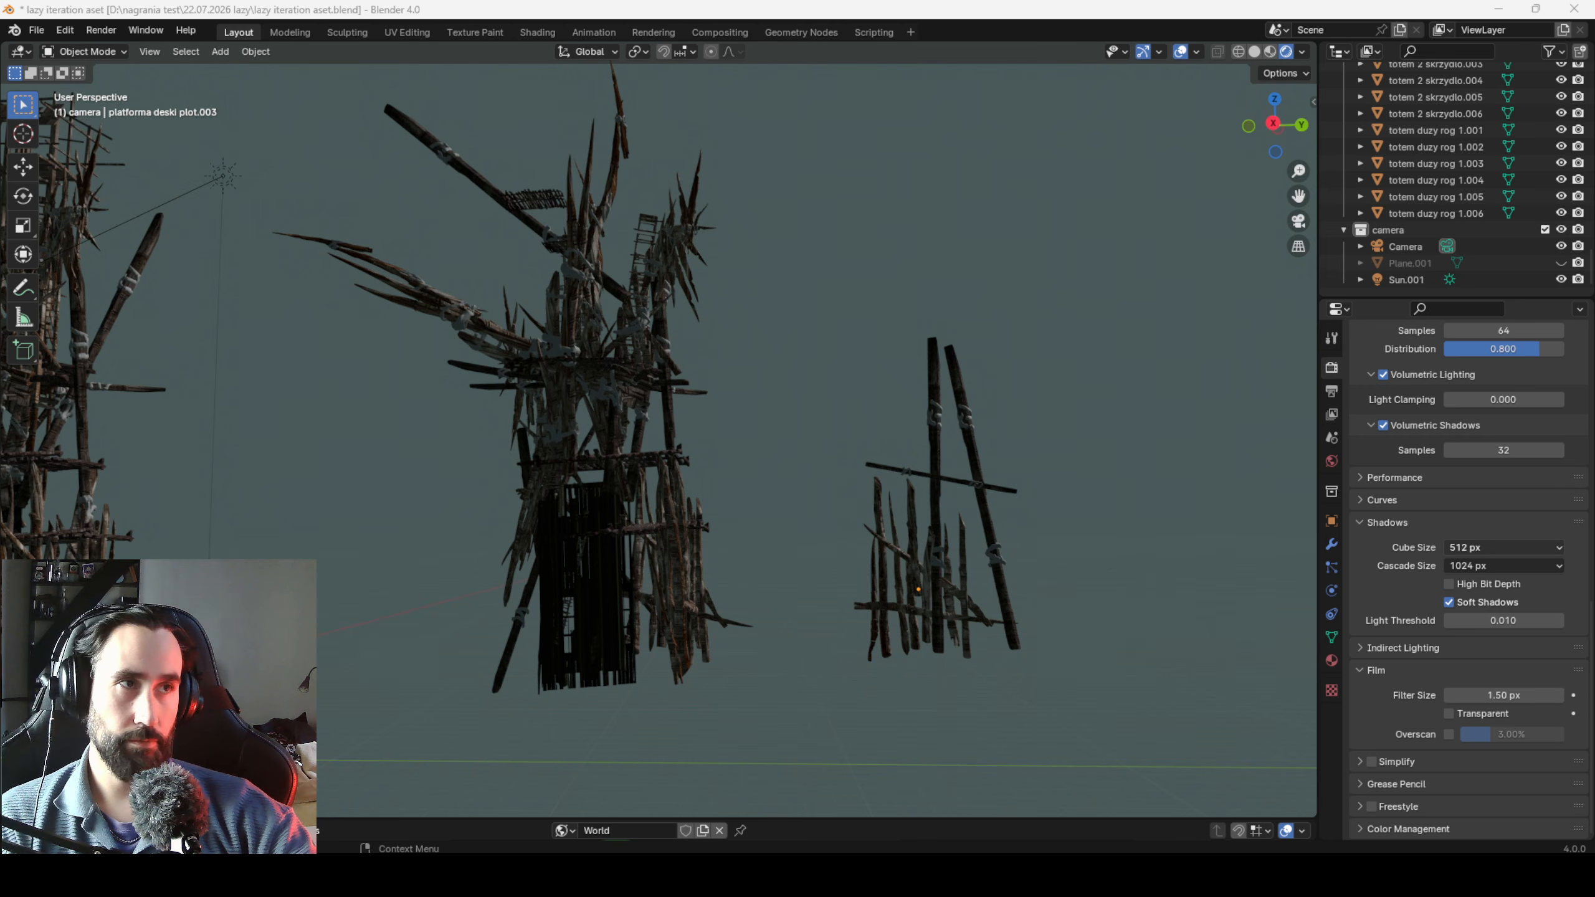
key("super+shift+s")
left_click_drag(858, 268, 1069, 695)
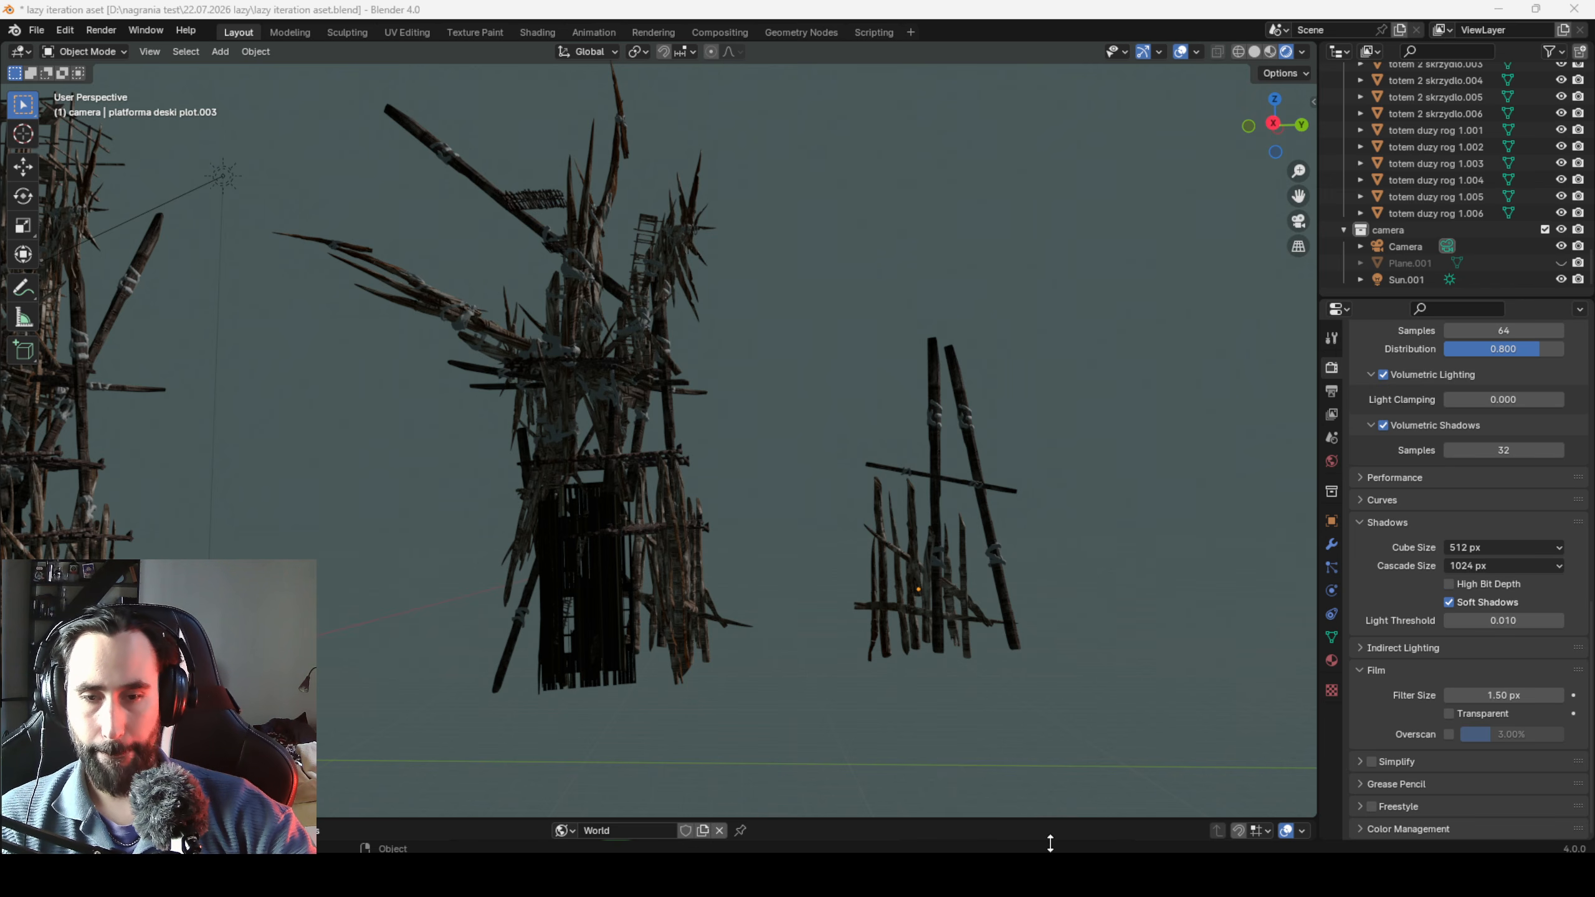
key("alt+Tab")
key("ctrl+v")
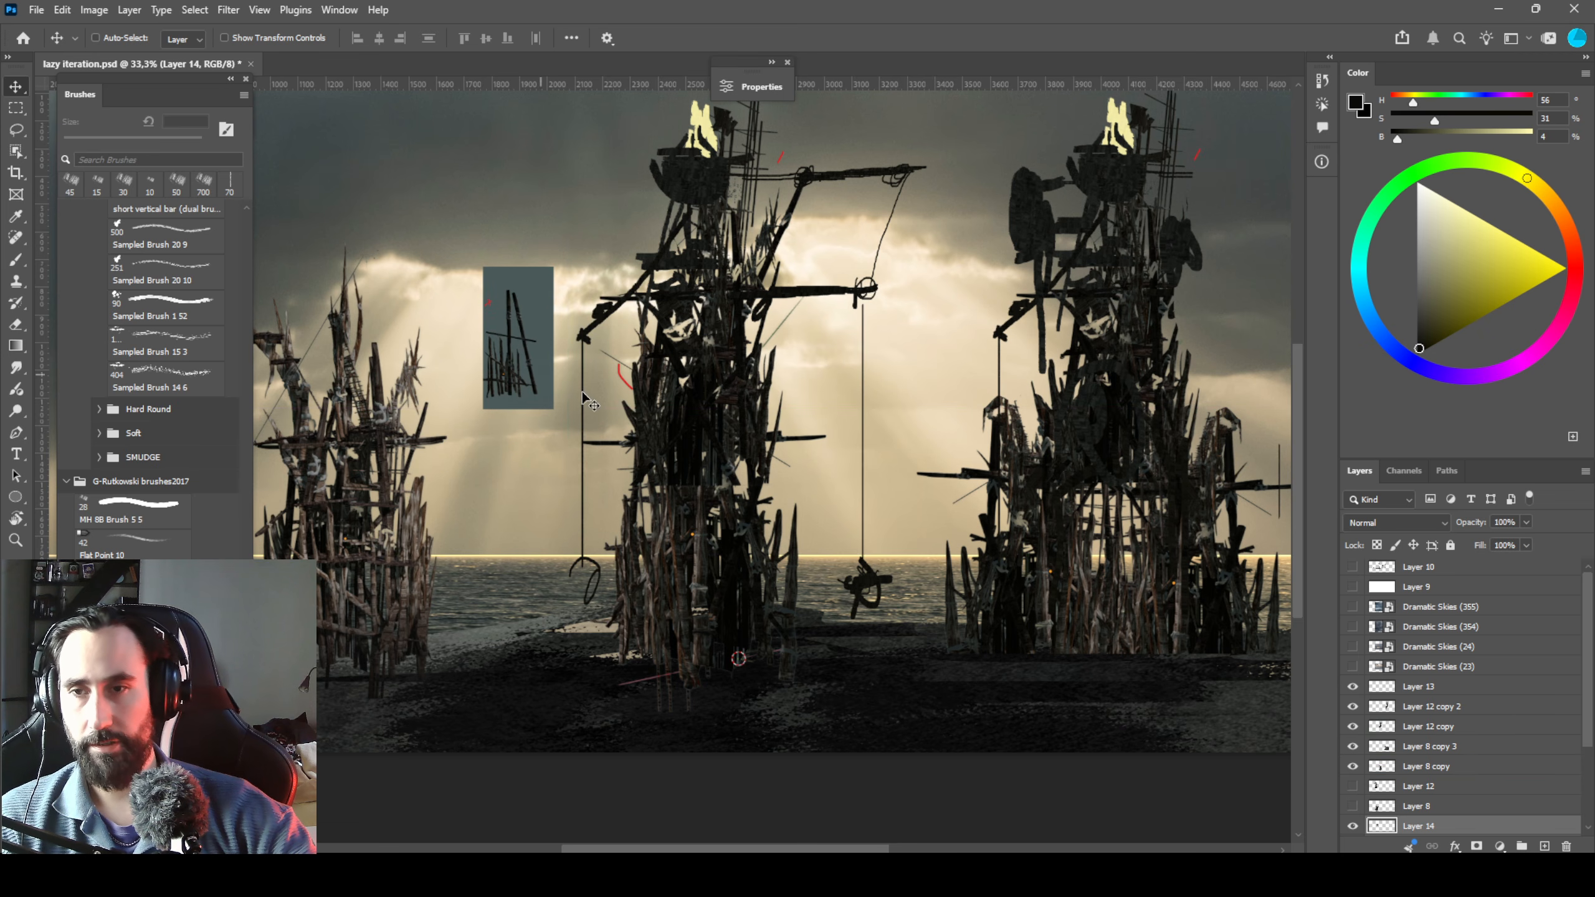
Isolate the pasted fence with the Object Selection lasso, copy it to a new layer and delete the original capture.
left_click(15, 151)
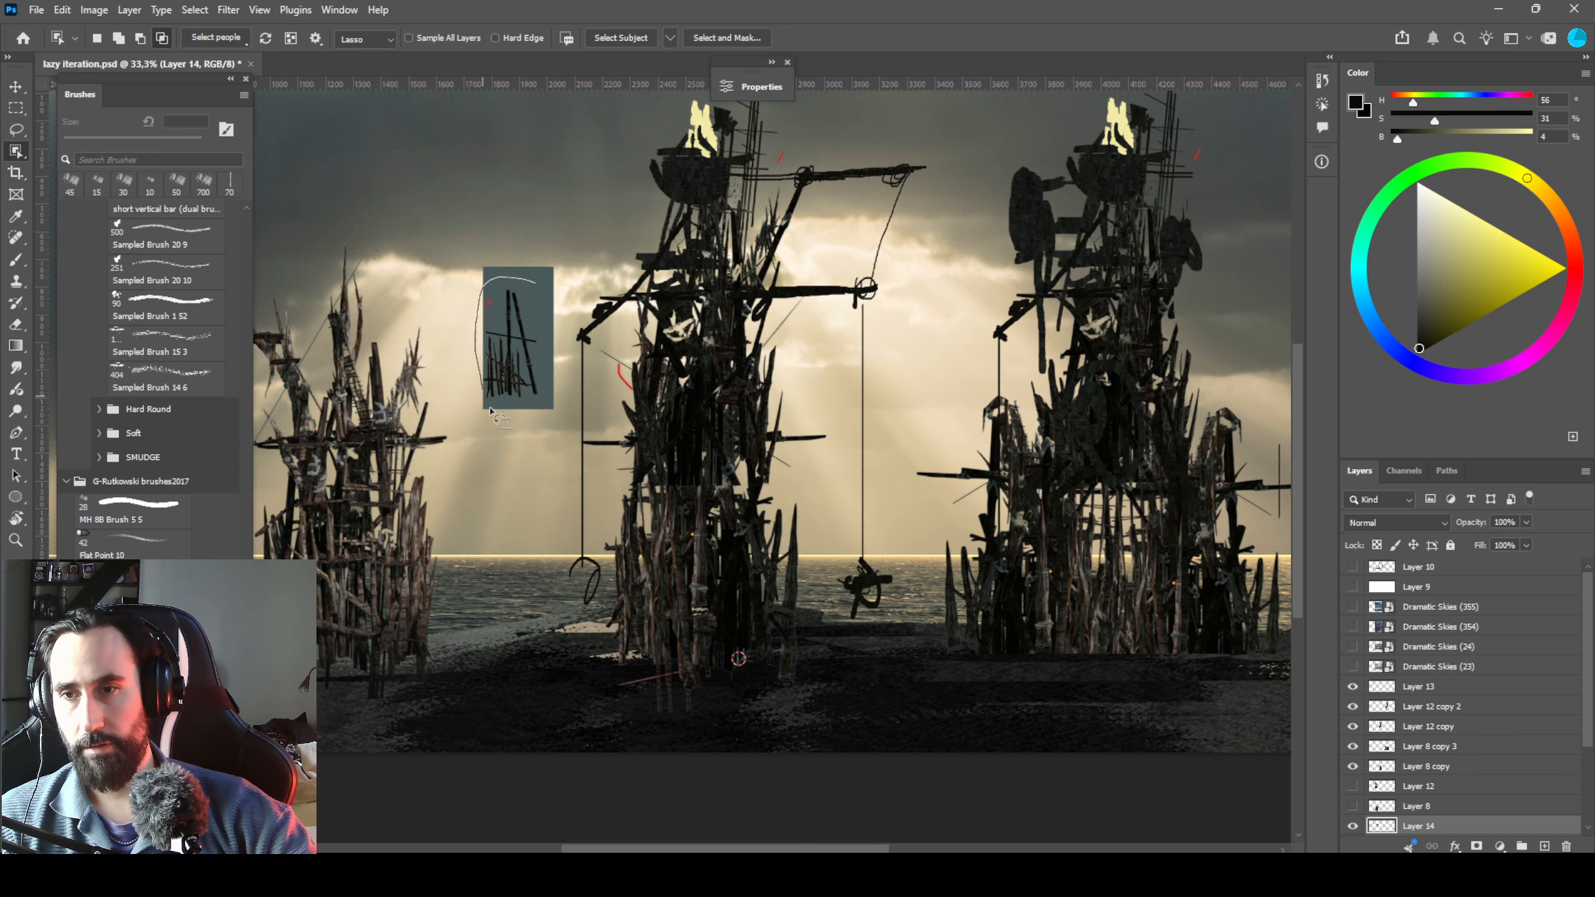
key("v")
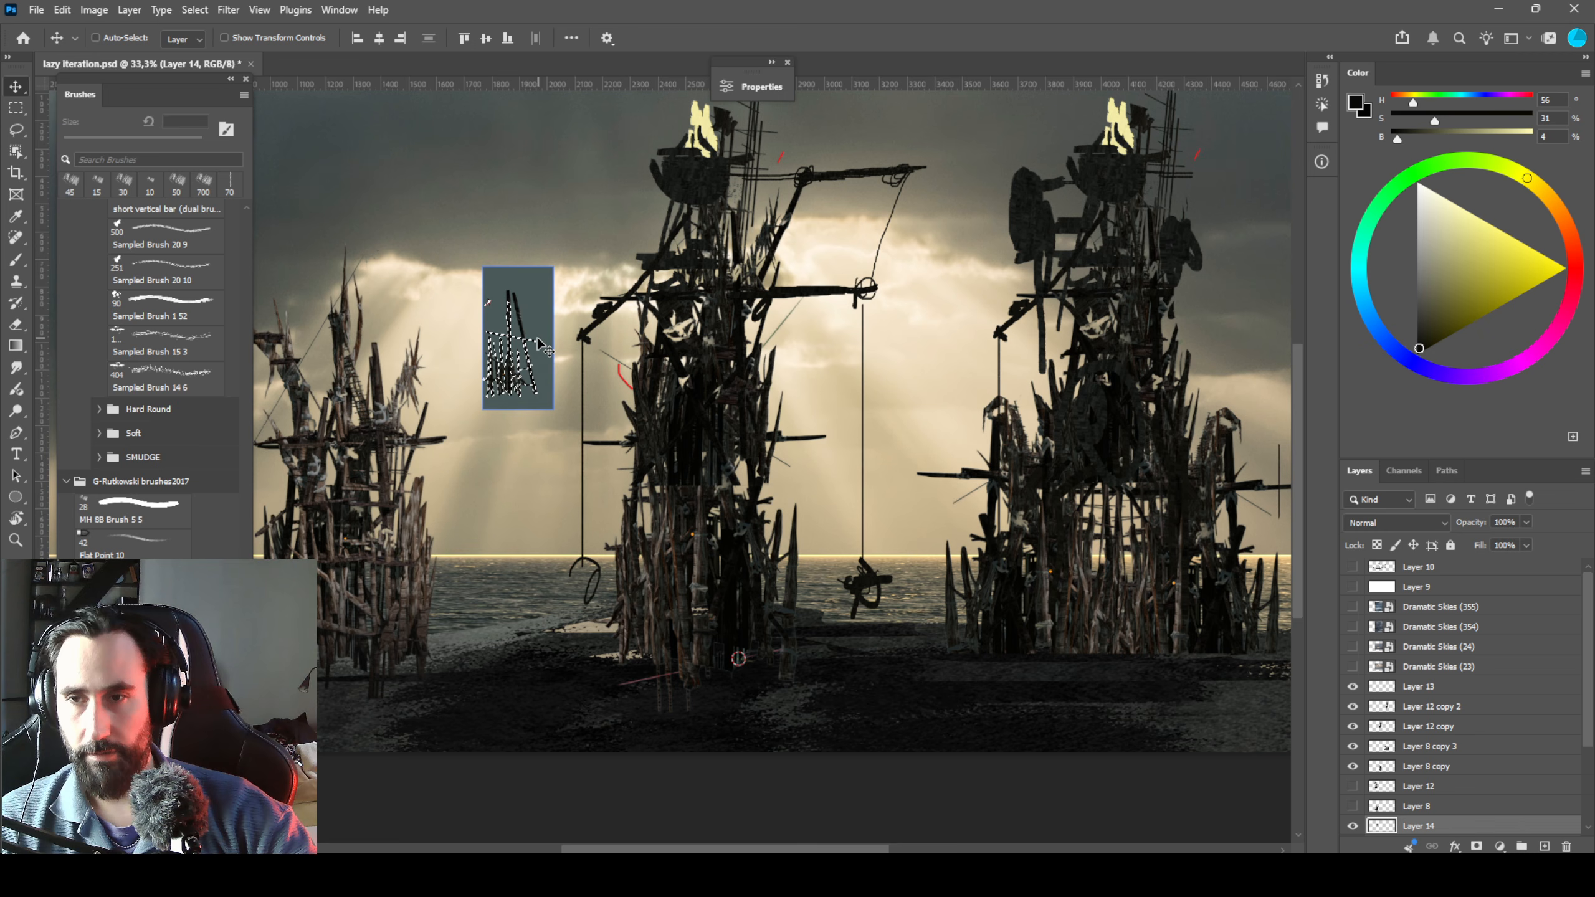
key("ctrl")
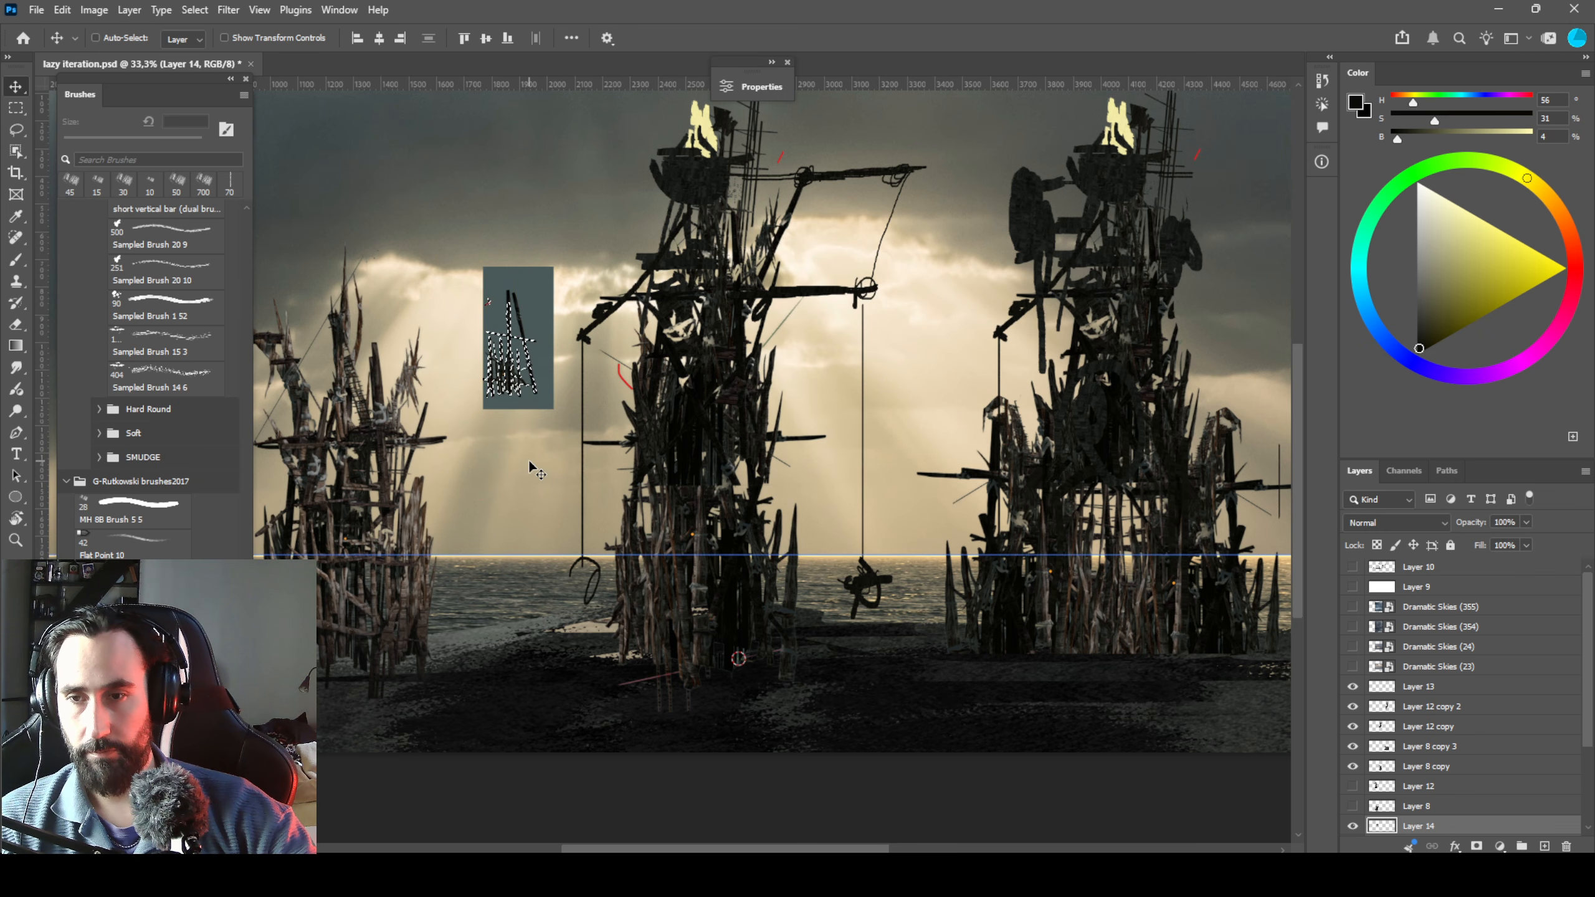
key("ctrl+j")
left_click_drag(514, 377, 511, 480)
left_click_drag(532, 331, 513, 281)
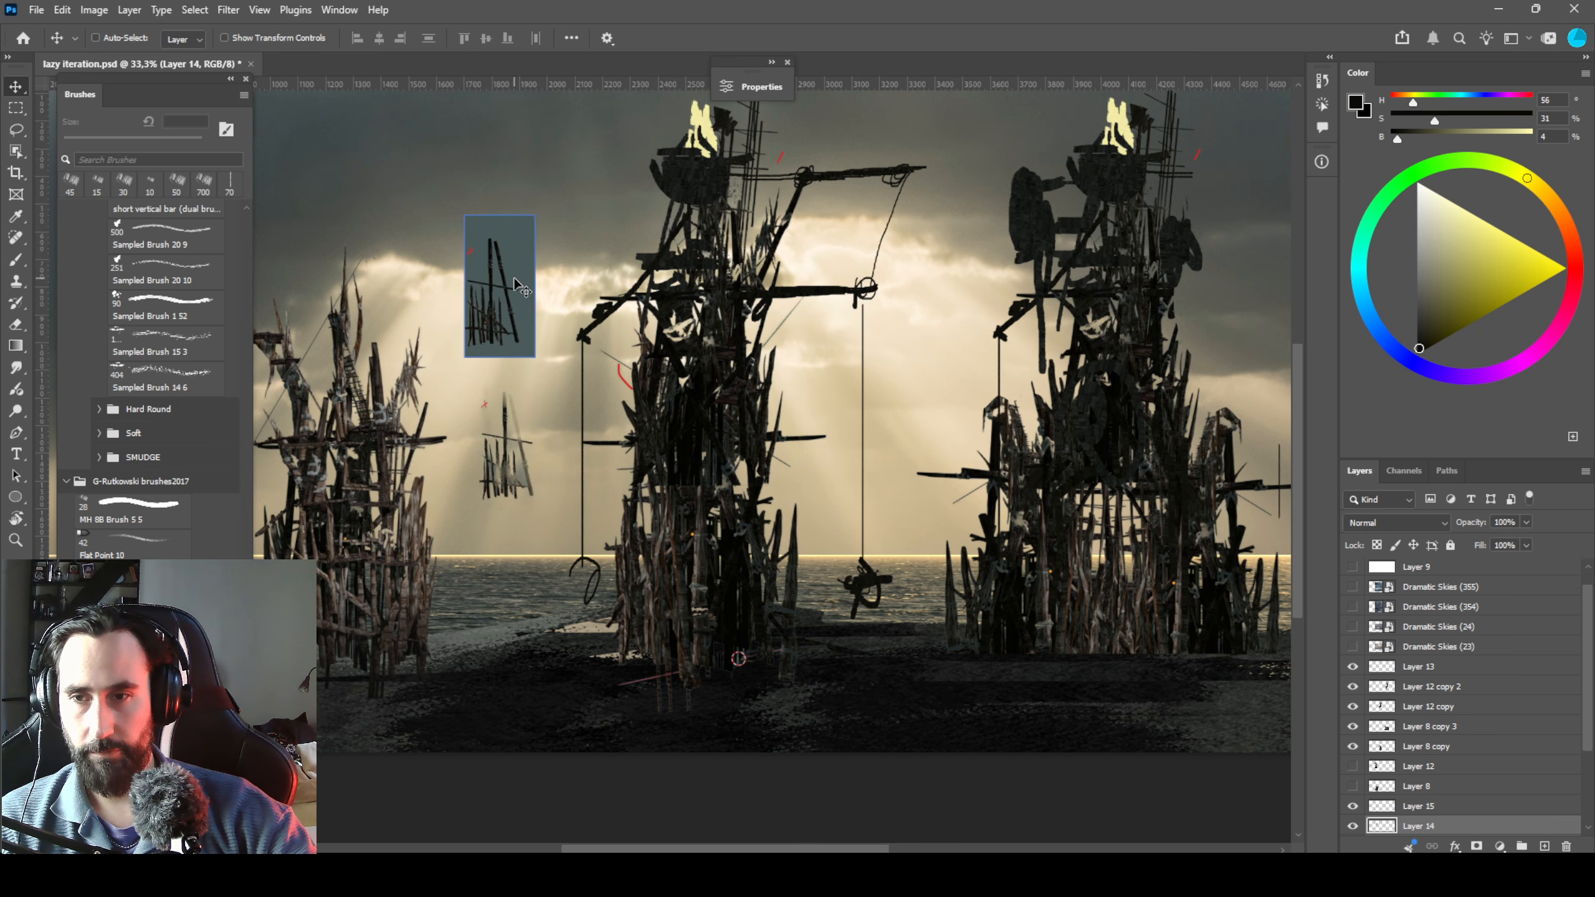
key("Delete")
Place the fence piece beside the middle tower and duplicate it around the bases of the towers near the waterline.
mouse_move(532, 484)
left_mouse_down()
mouse_move(632, 634)
mouse_move(621, 609)
mouse_move(839, 602)
left_mouse_up()
left_click_drag(840, 601, 1045, 571)
left_click_drag(1032, 570, 658, 536)
mouse_move(735, 522)
left_mouse_down()
mouse_move(1054, 574)
mouse_move(1027, 565)
left_mouse_up()
left_click_drag(1000, 460, 1008, 587)
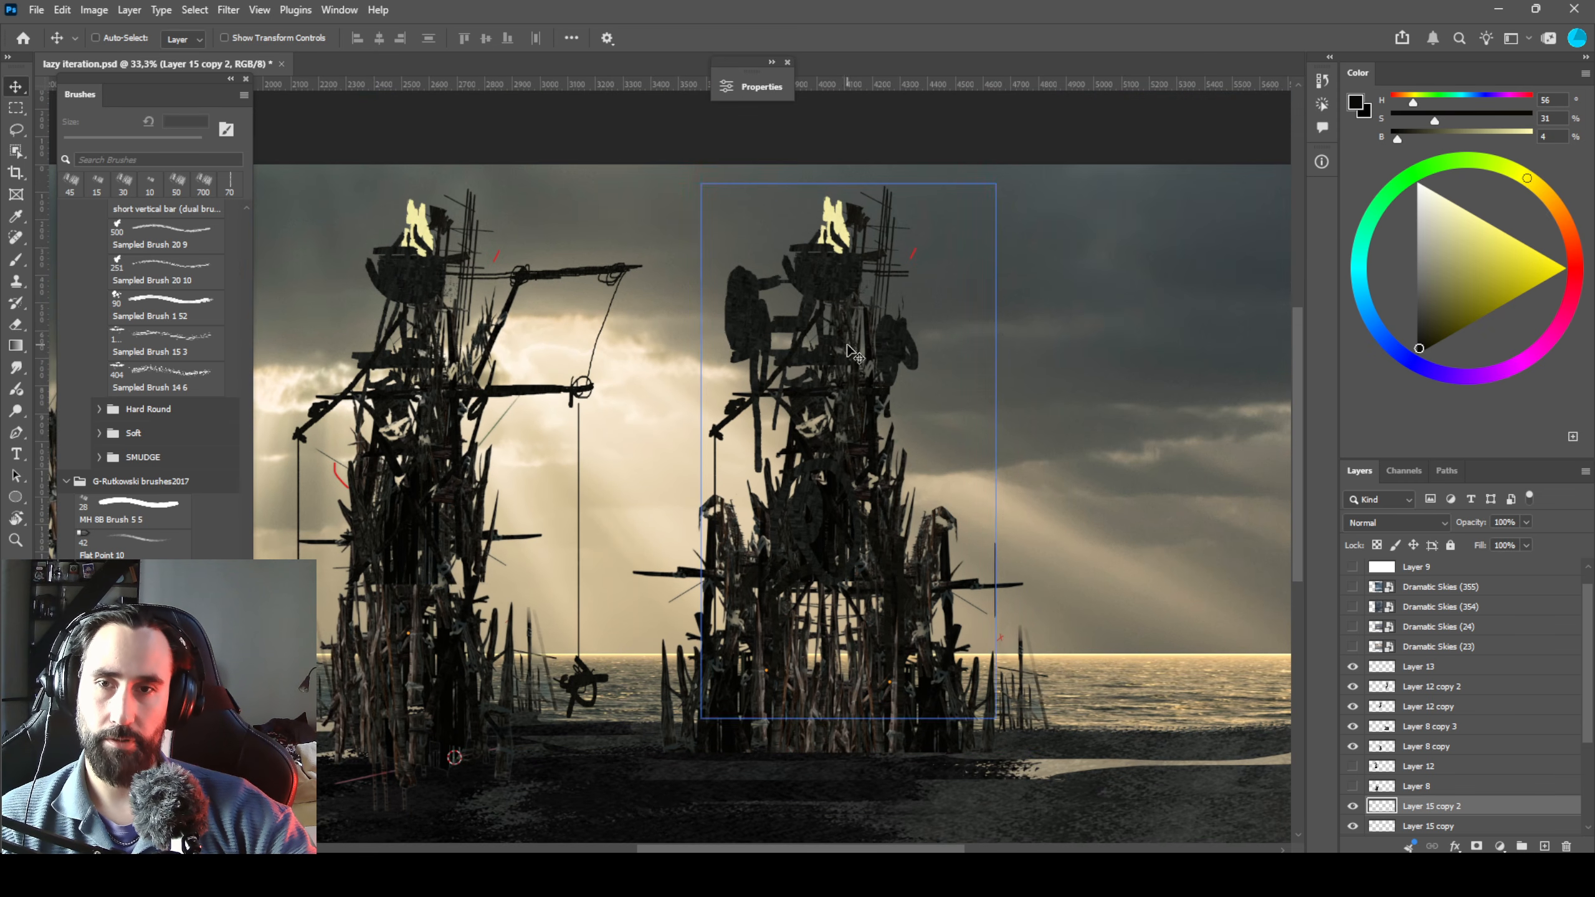
Lower the upper part of the right tower onto its base and rotate it slightly with Free Transform.
left_click(858, 275, "ctrl")
left_click_drag(859, 275, 860, 344)
key("ctrl+t")
left_click_drag(1093, 330, 1106, 350)
key("Return")
left_click_drag(565, 382, 857, 334)
key("ctrl+minus")
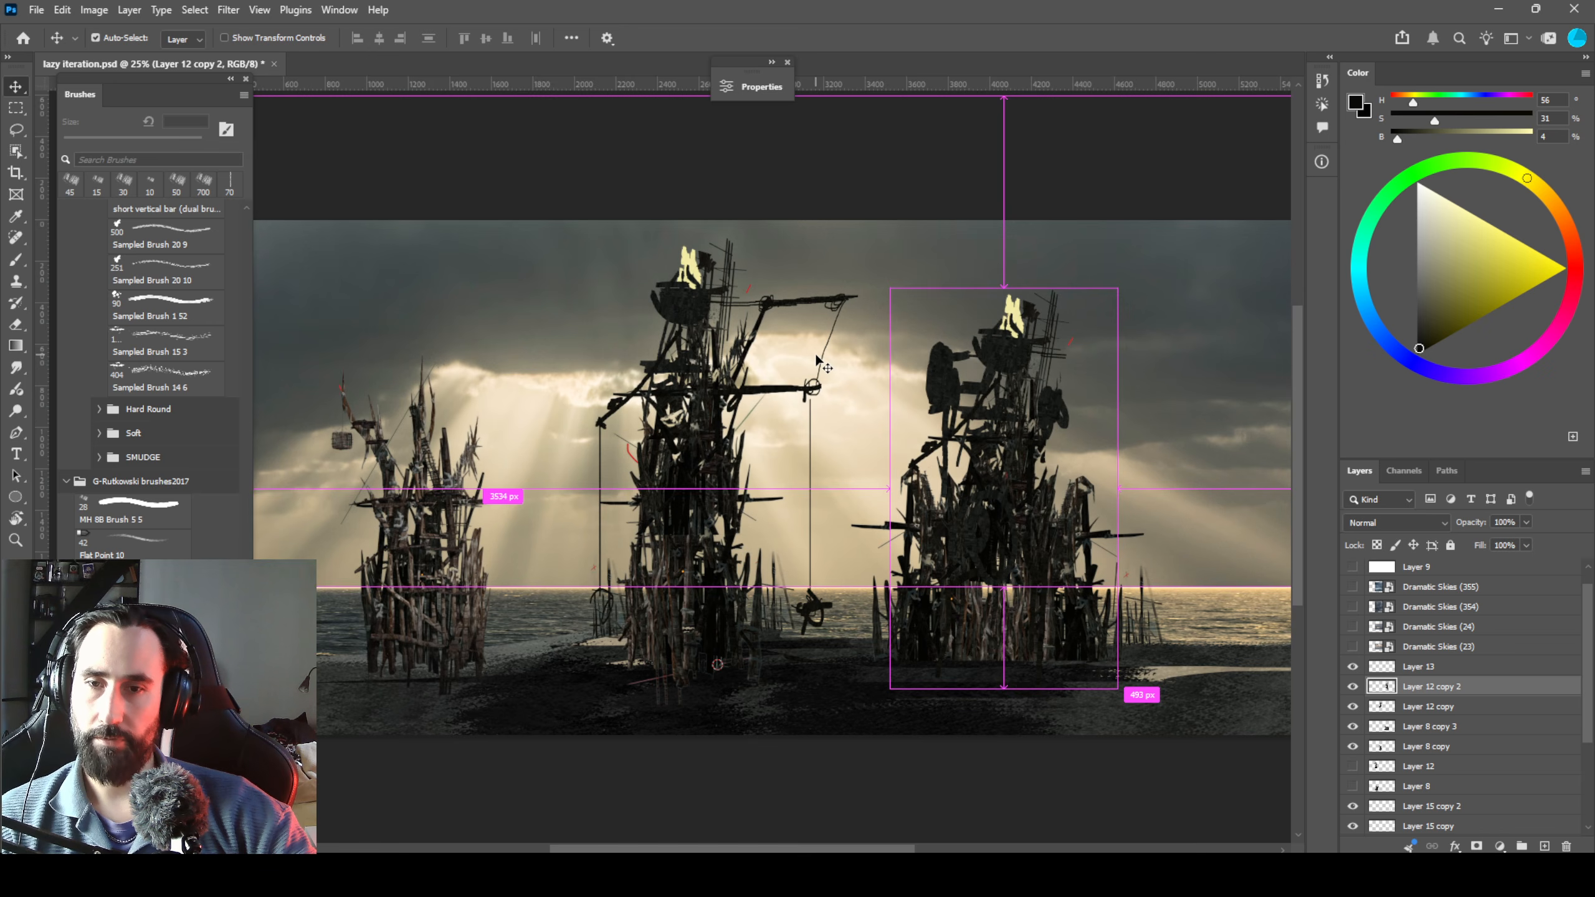
Nudge the left tower slightly towards the middle one and check the background layer by toggling its visibility.
mouse_move(435, 539)
left_mouse_down()
mouse_move(465, 486)
mouse_move(453, 532)
left_mouse_up()
left_click_drag(560, 455, 581, 371)
key("ctrl+z")
left_click(1351, 827)
left_click(1352, 827)
left_click_drag(816, 532, 819, 492)
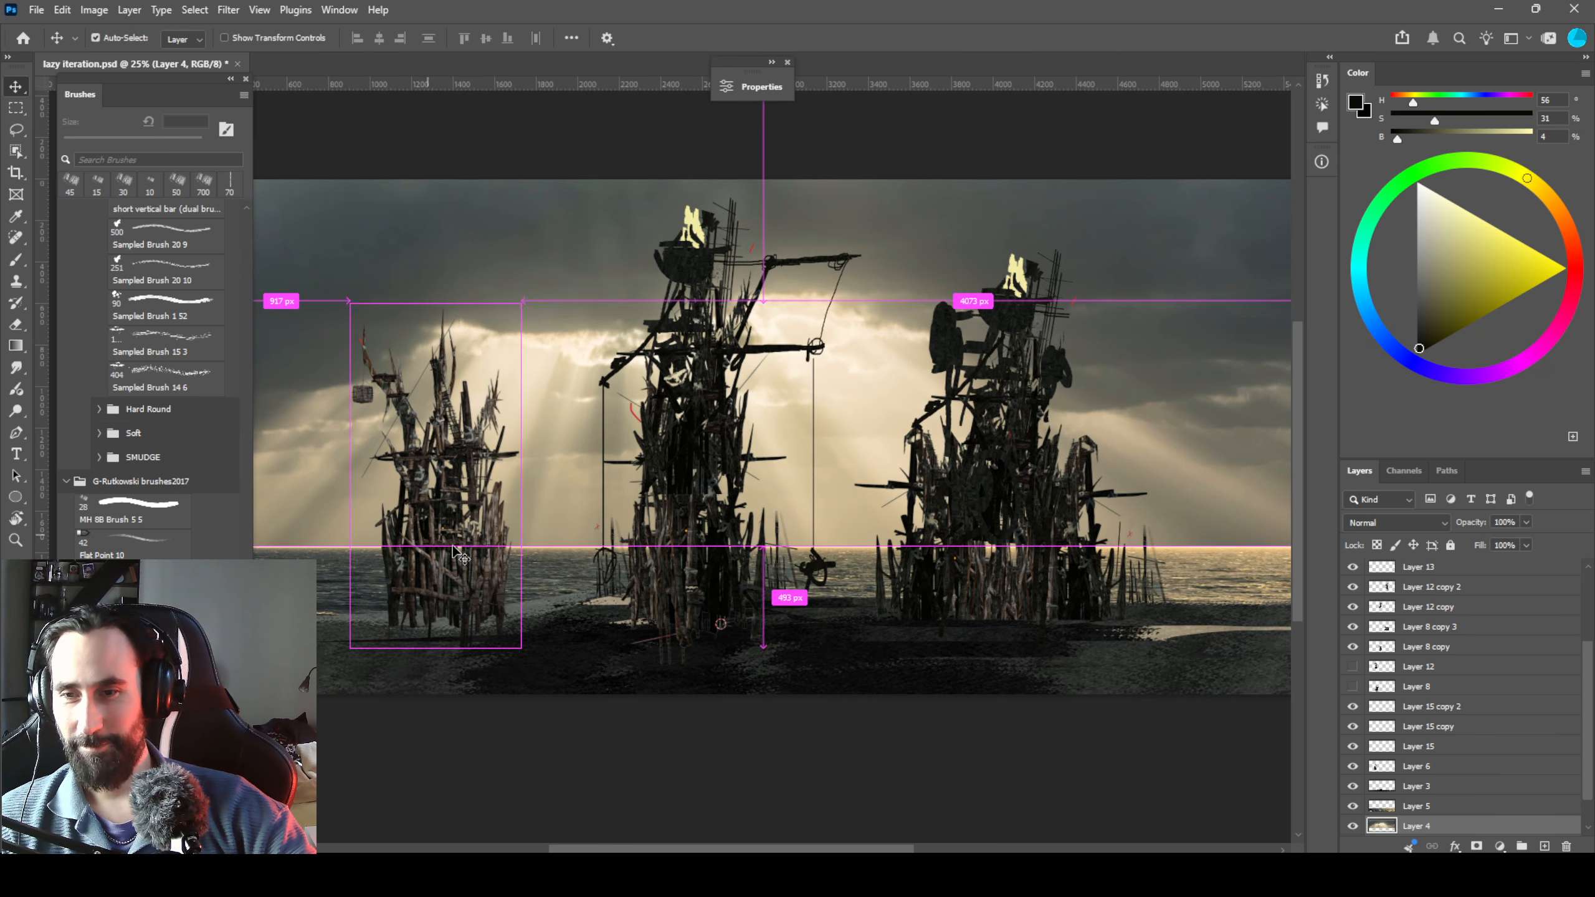
Darken the left tower with a Curves adjustment and shift it a little further towards the middle tower and down.
left_click(482, 554, "ctrl")
key("ctrl+m")
left_click_drag(1234, 258, 1248, 358)
left_click(1470, 216)
left_click_drag(550, 535, 589, 551)
left_click_drag(786, 440, 749, 429)
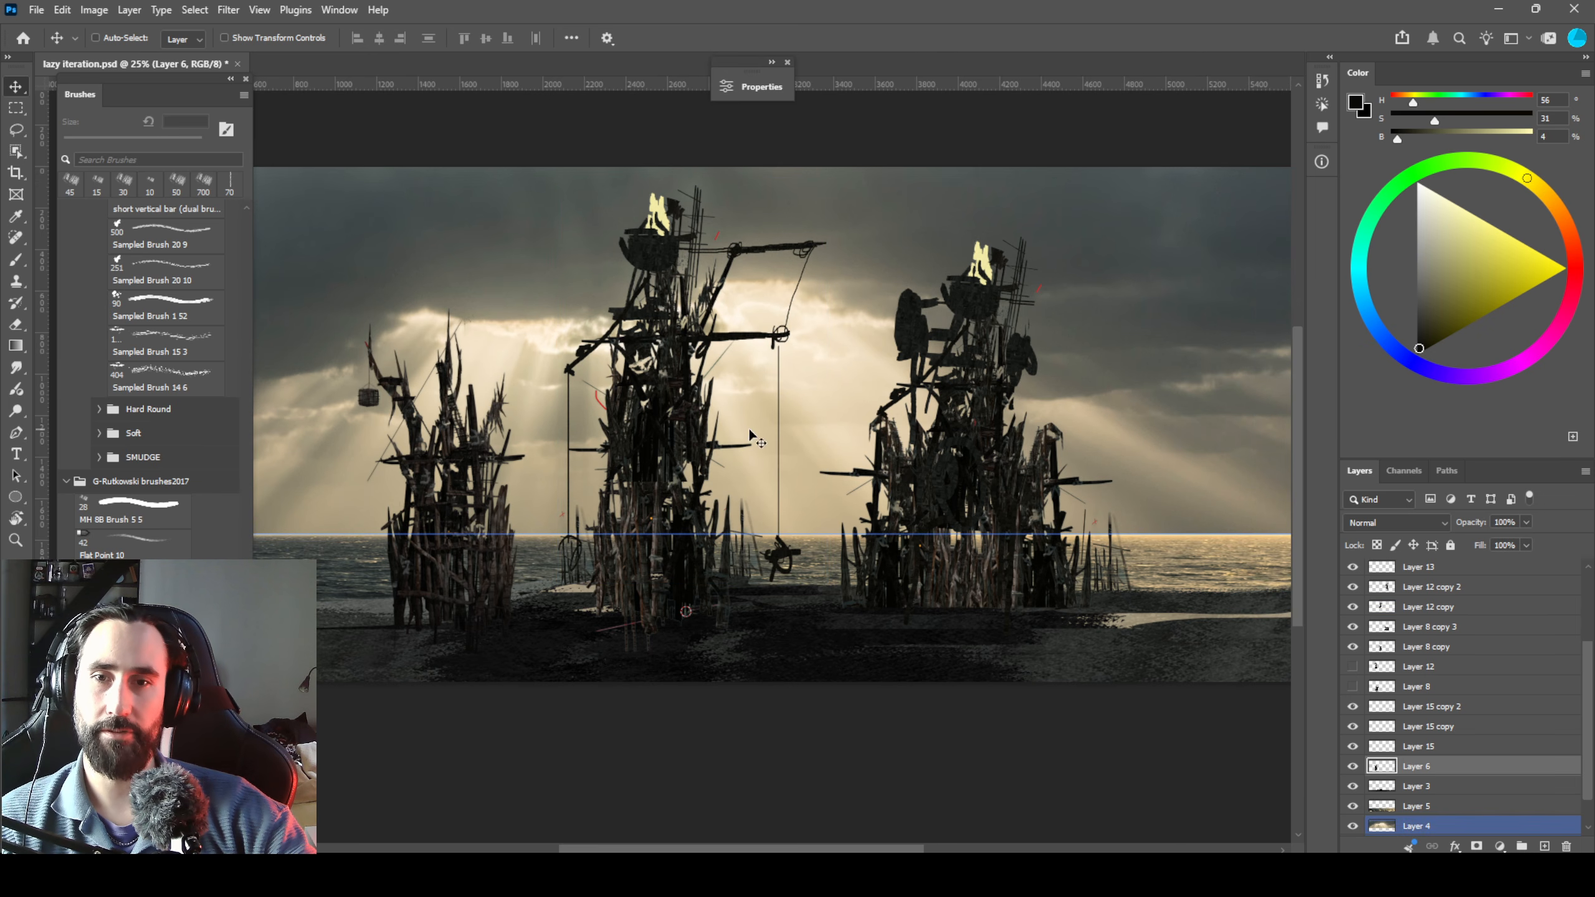
Switch to Blender and examine the beams and horns of both tower models from several angles.
left_click(689, 432, "ctrl")
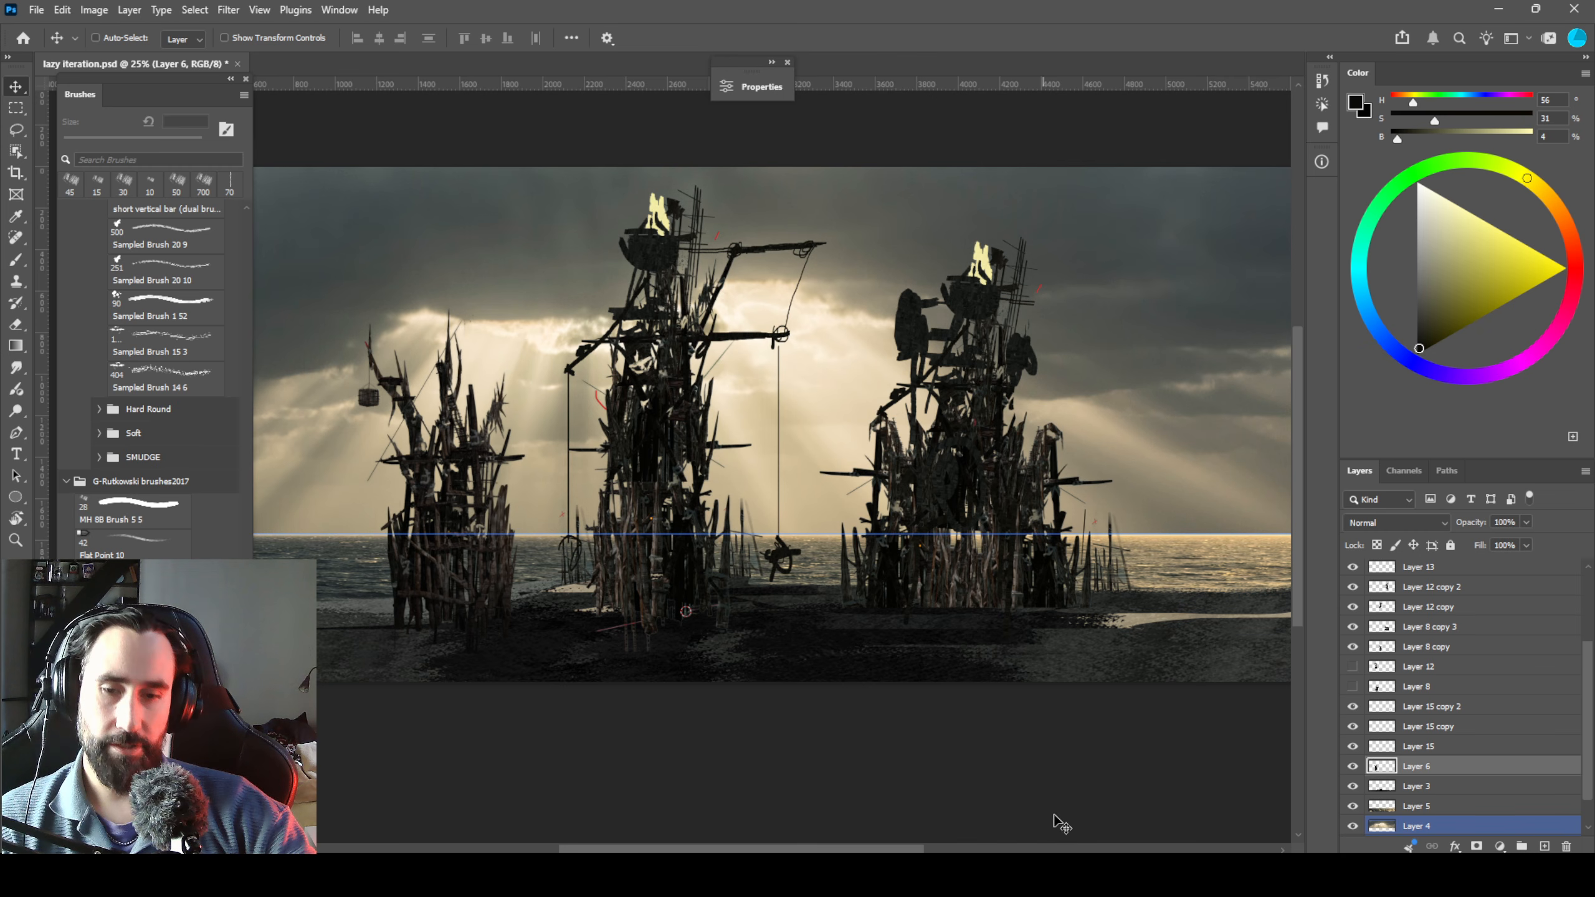
left_click(1070, 875)
left_click_drag(591, 508, 897, 540)
left_click(328, 386)
left_click_drag(329, 386, 611, 433)
left_click(448, 334)
left_click_drag(449, 334, 688, 360)
left_click_drag(610, 464, 623, 541)
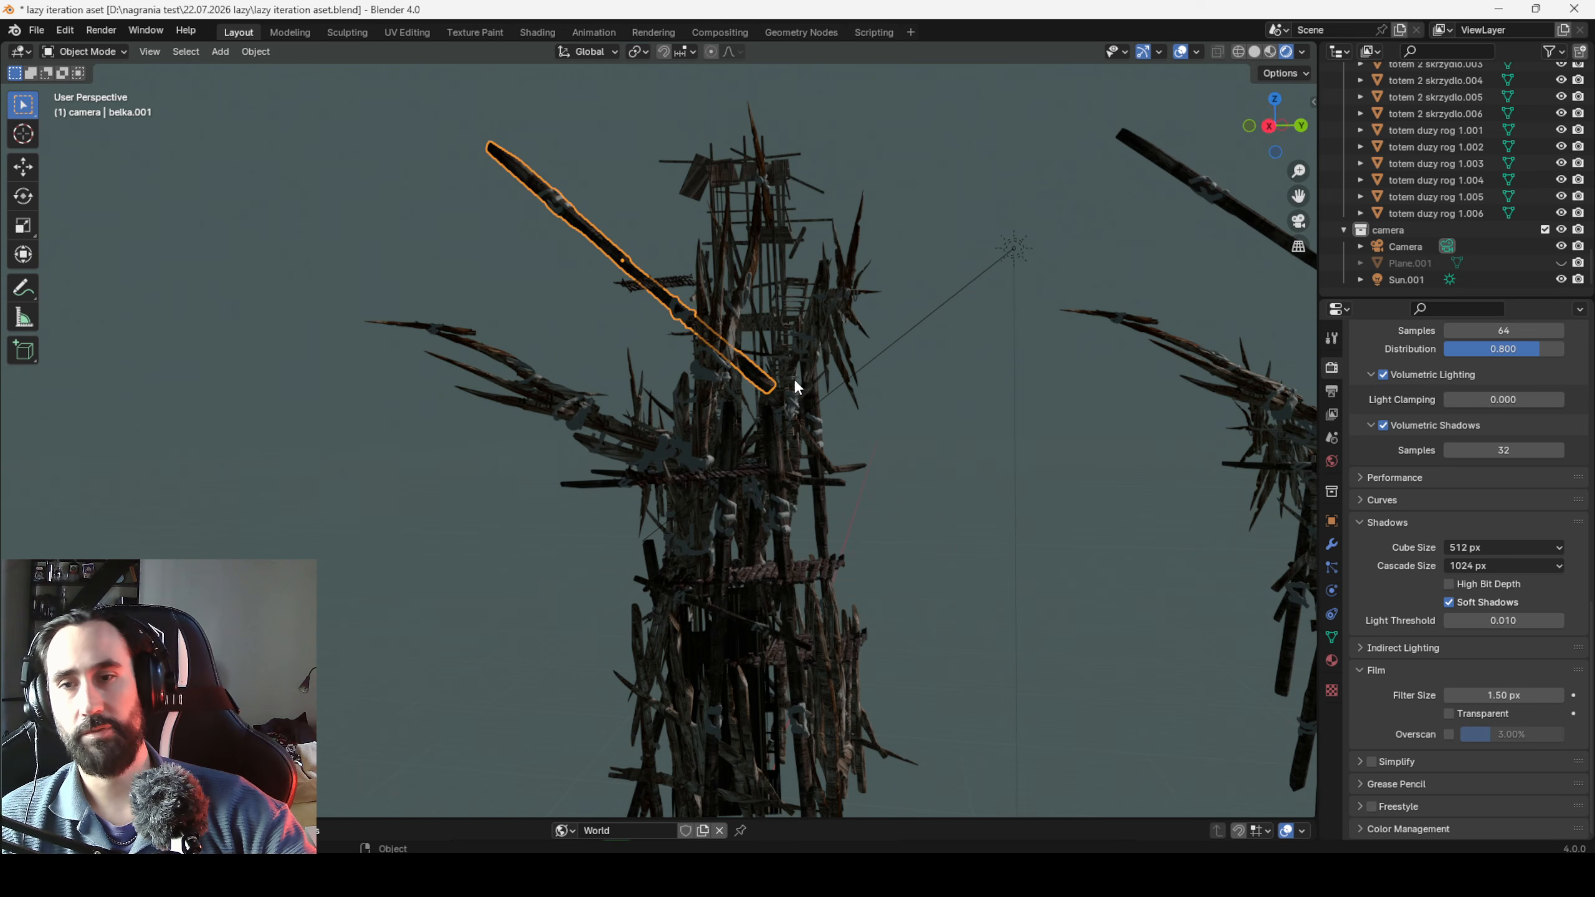
left_click(796, 723)
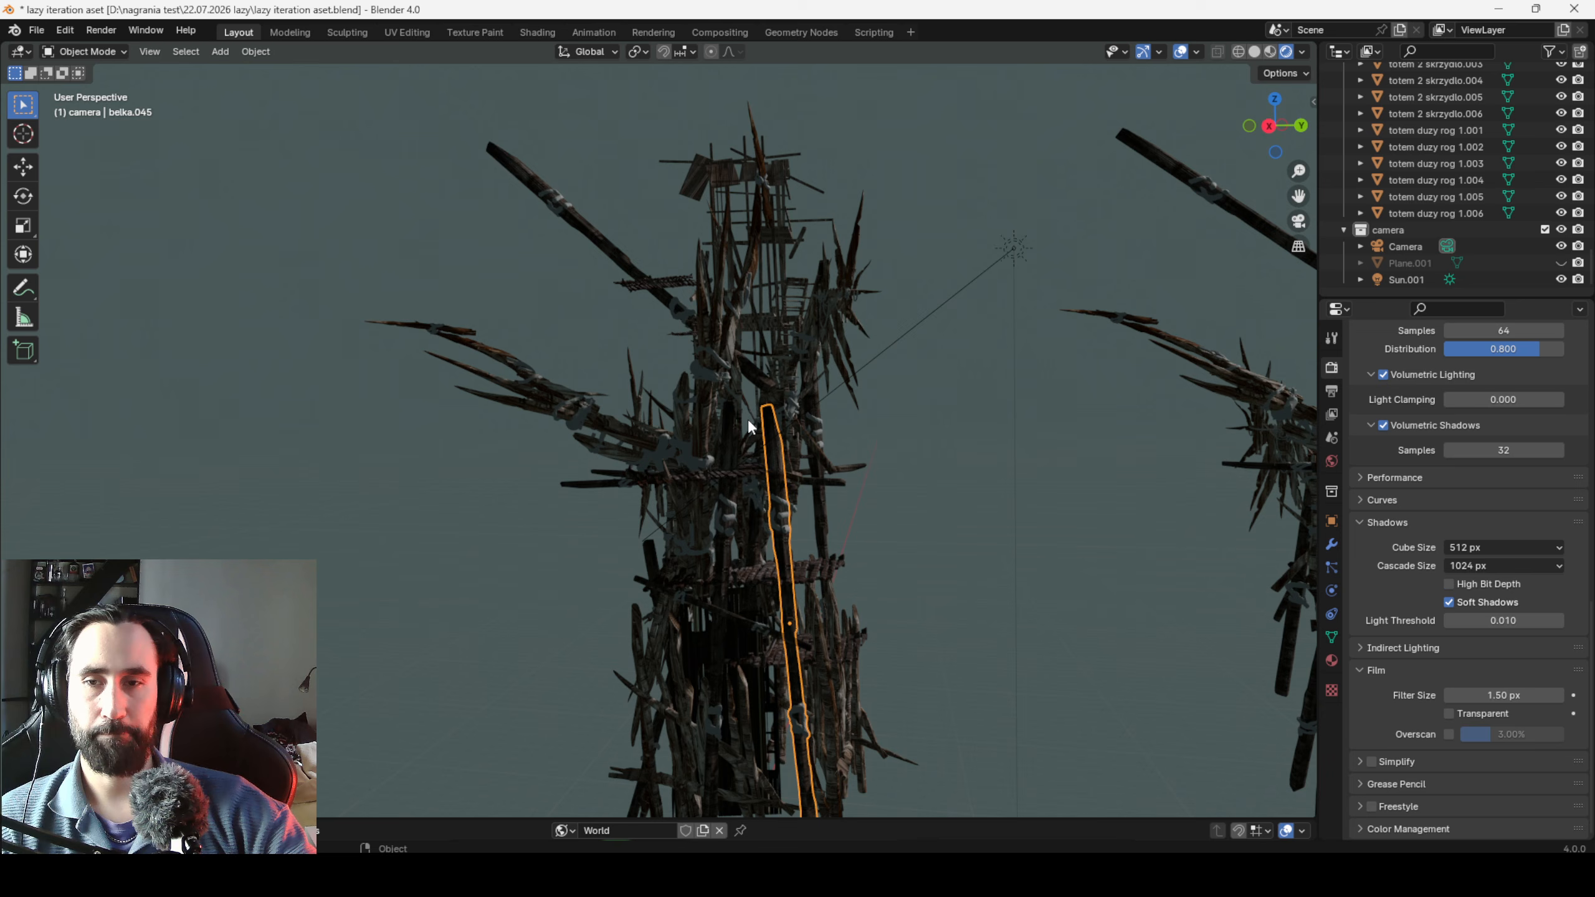
left_click_drag(790, 324, 625, 134)
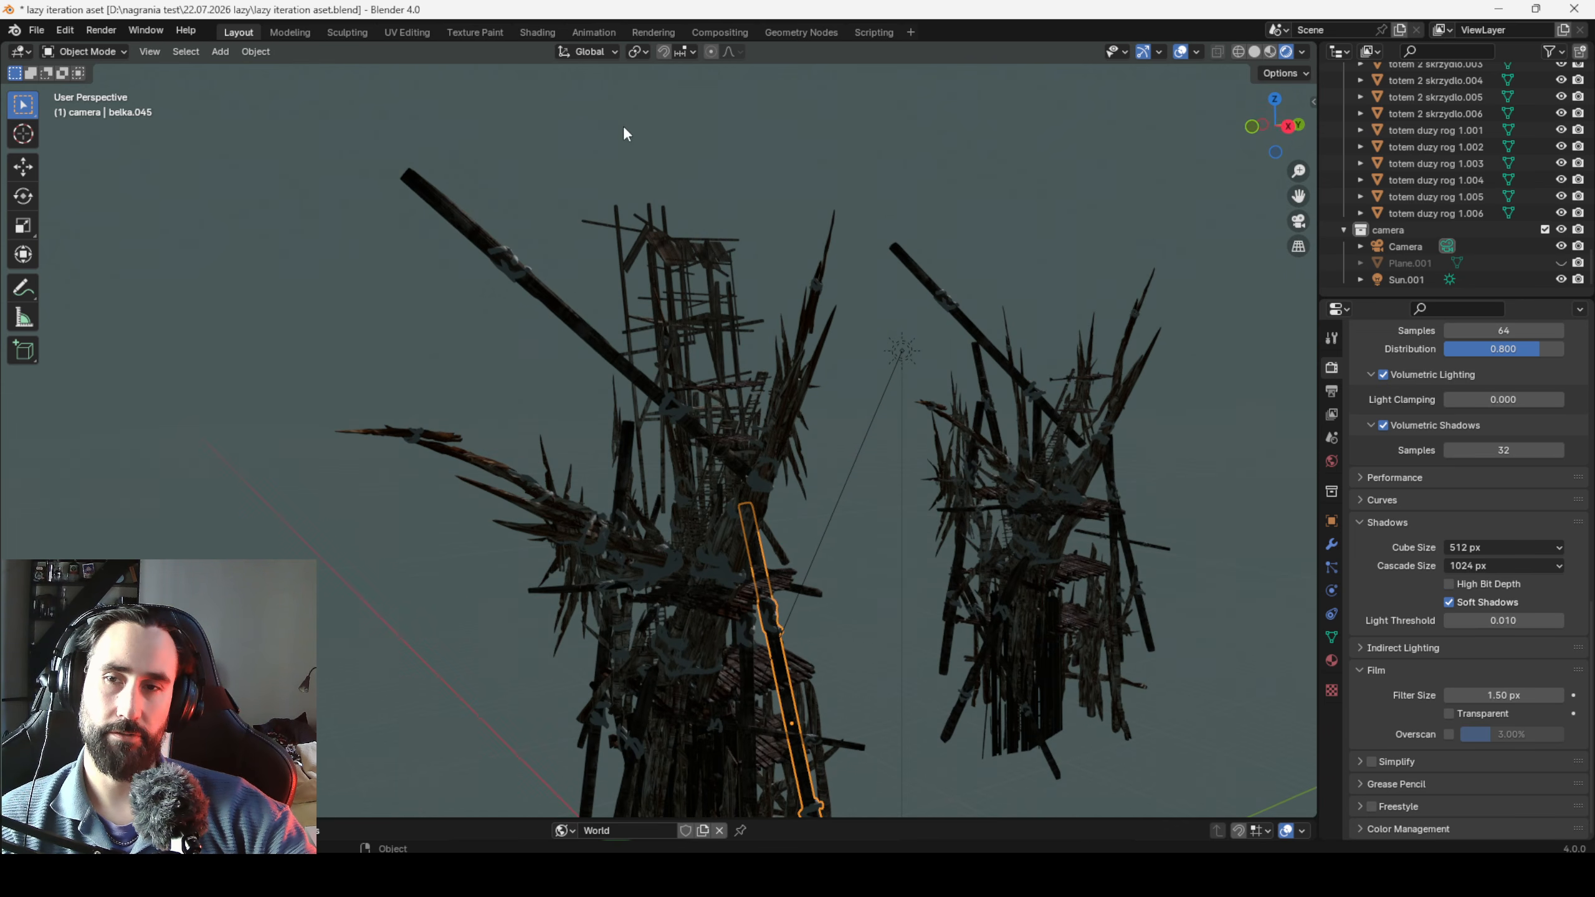
key("shift+a")
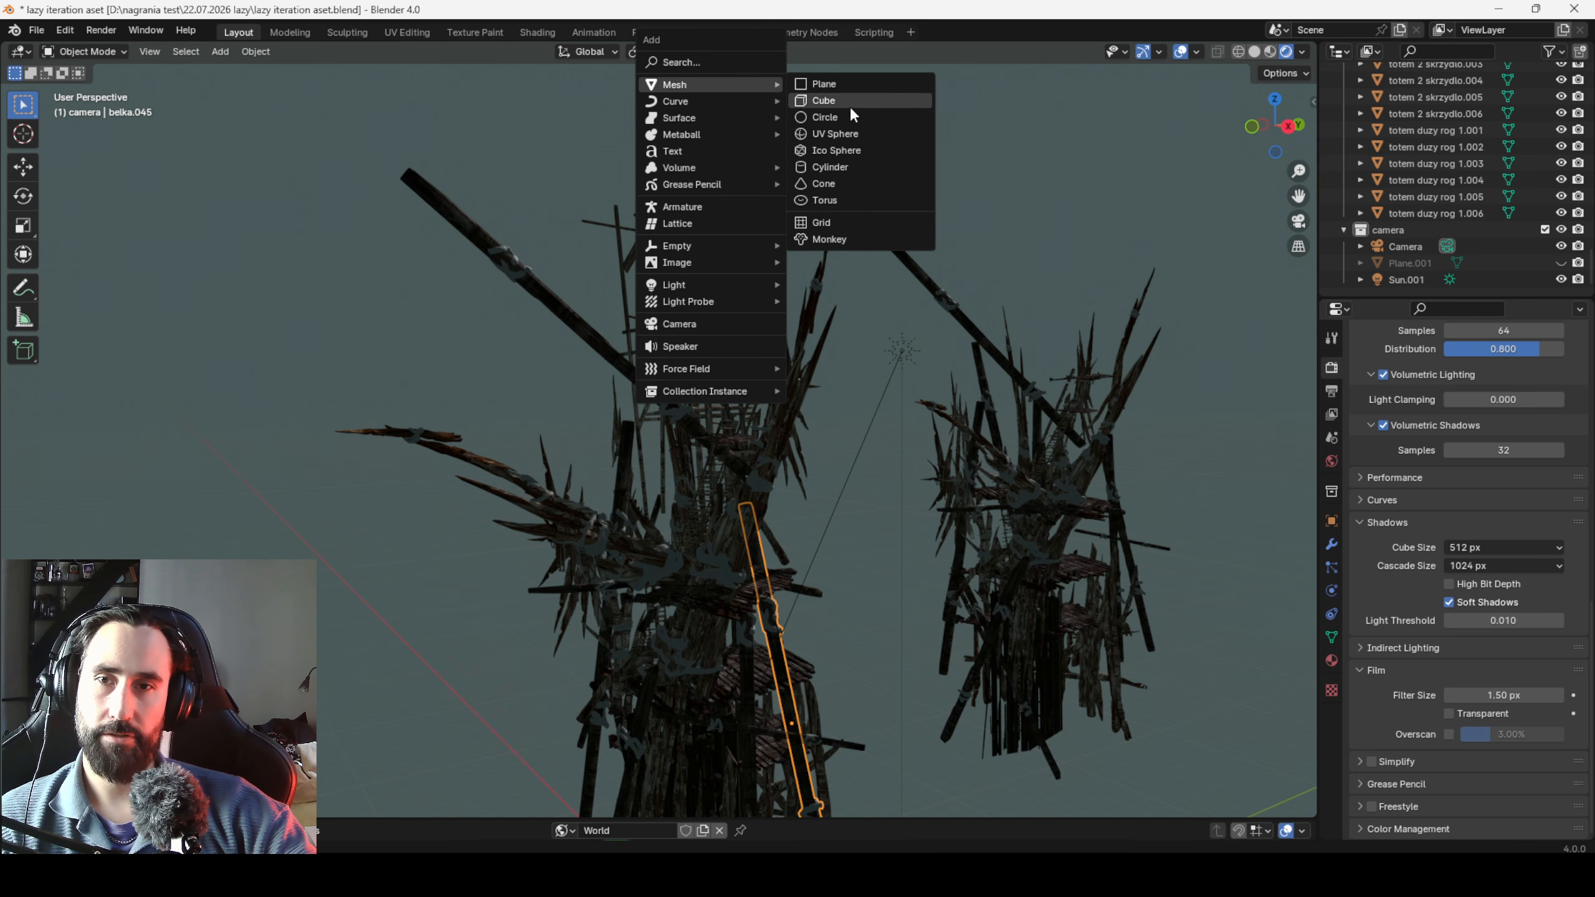
left_click(976, 234)
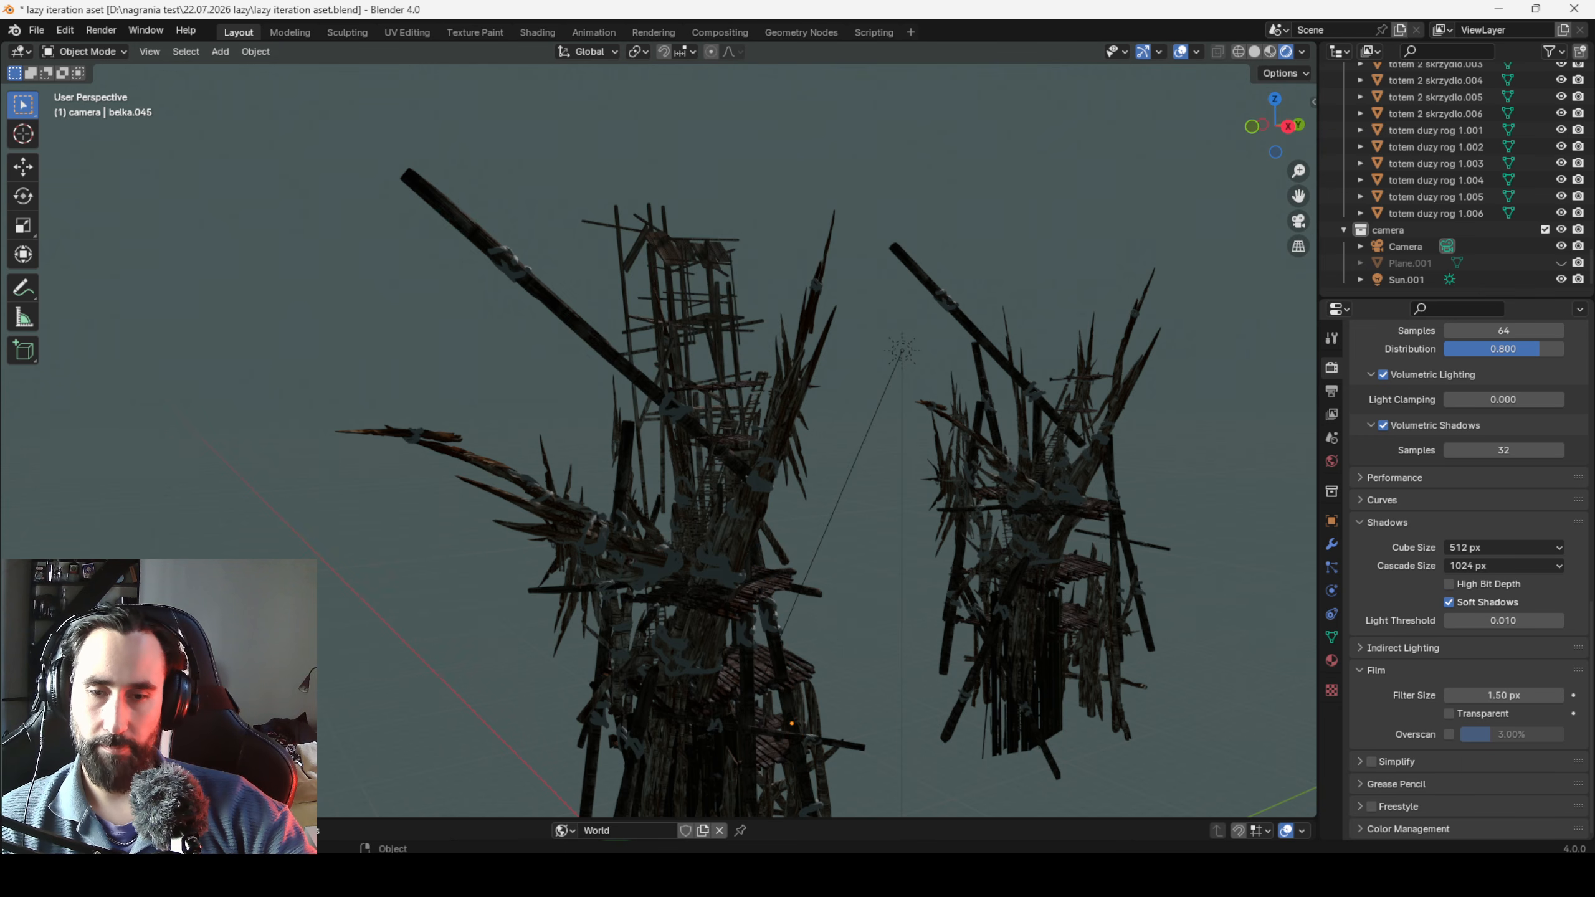
mouse_move(1110, 872)
left_click(756, 525)
left_click_drag(840, 564, 647, 496)
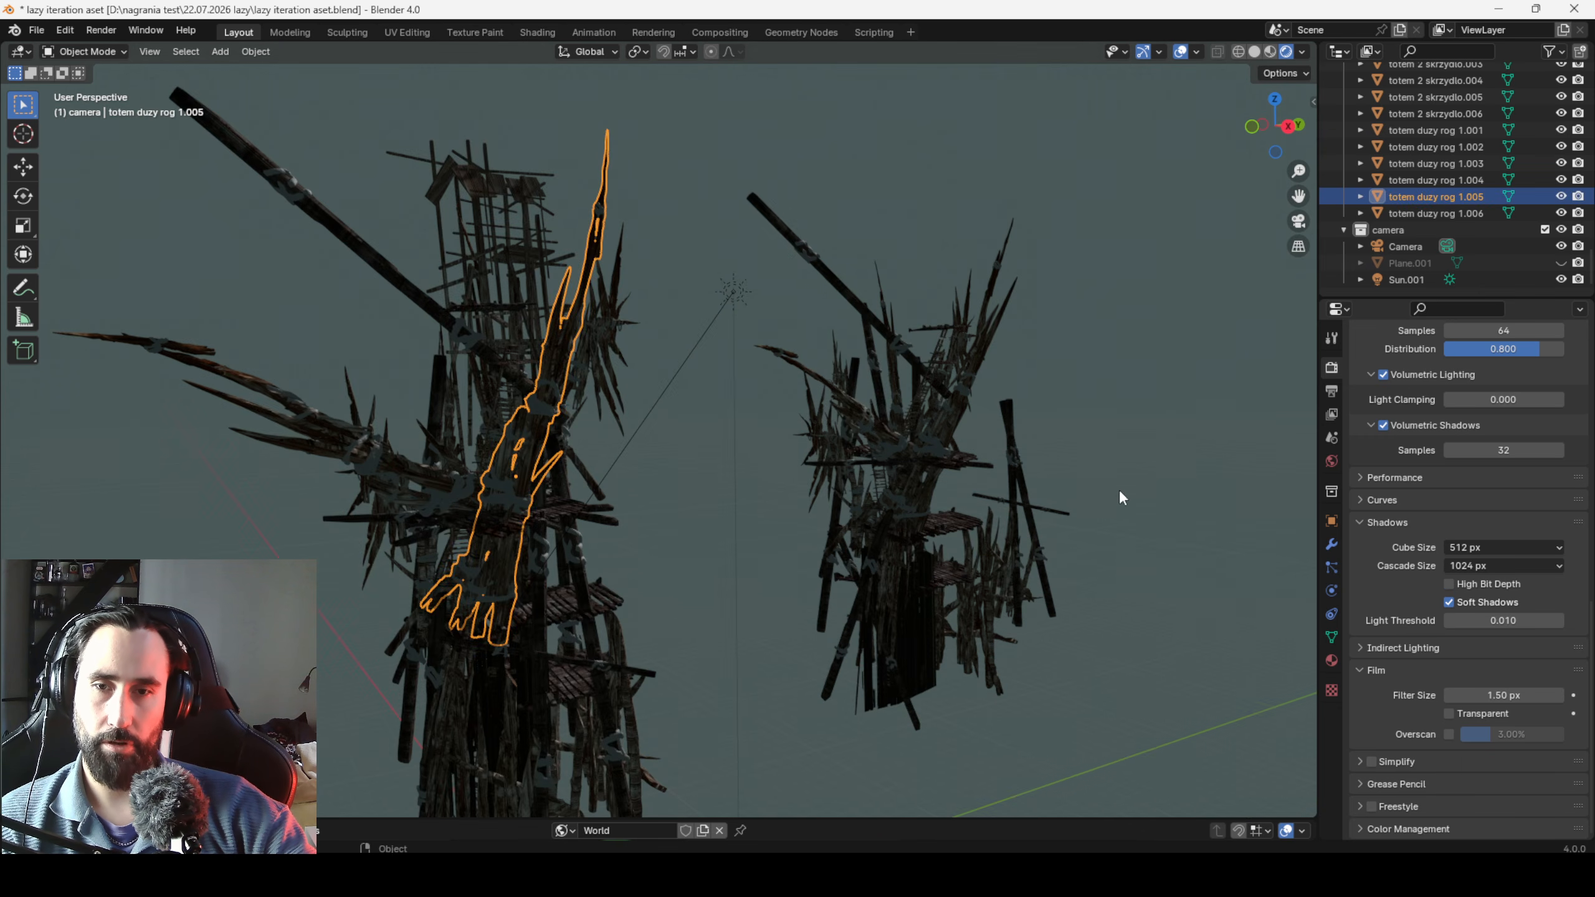
left_click(1186, 471)
Return to Photoshop, view the concept full screen and duplicate the left tower to the far end beyond the right tower.
left_click(1083, 872)
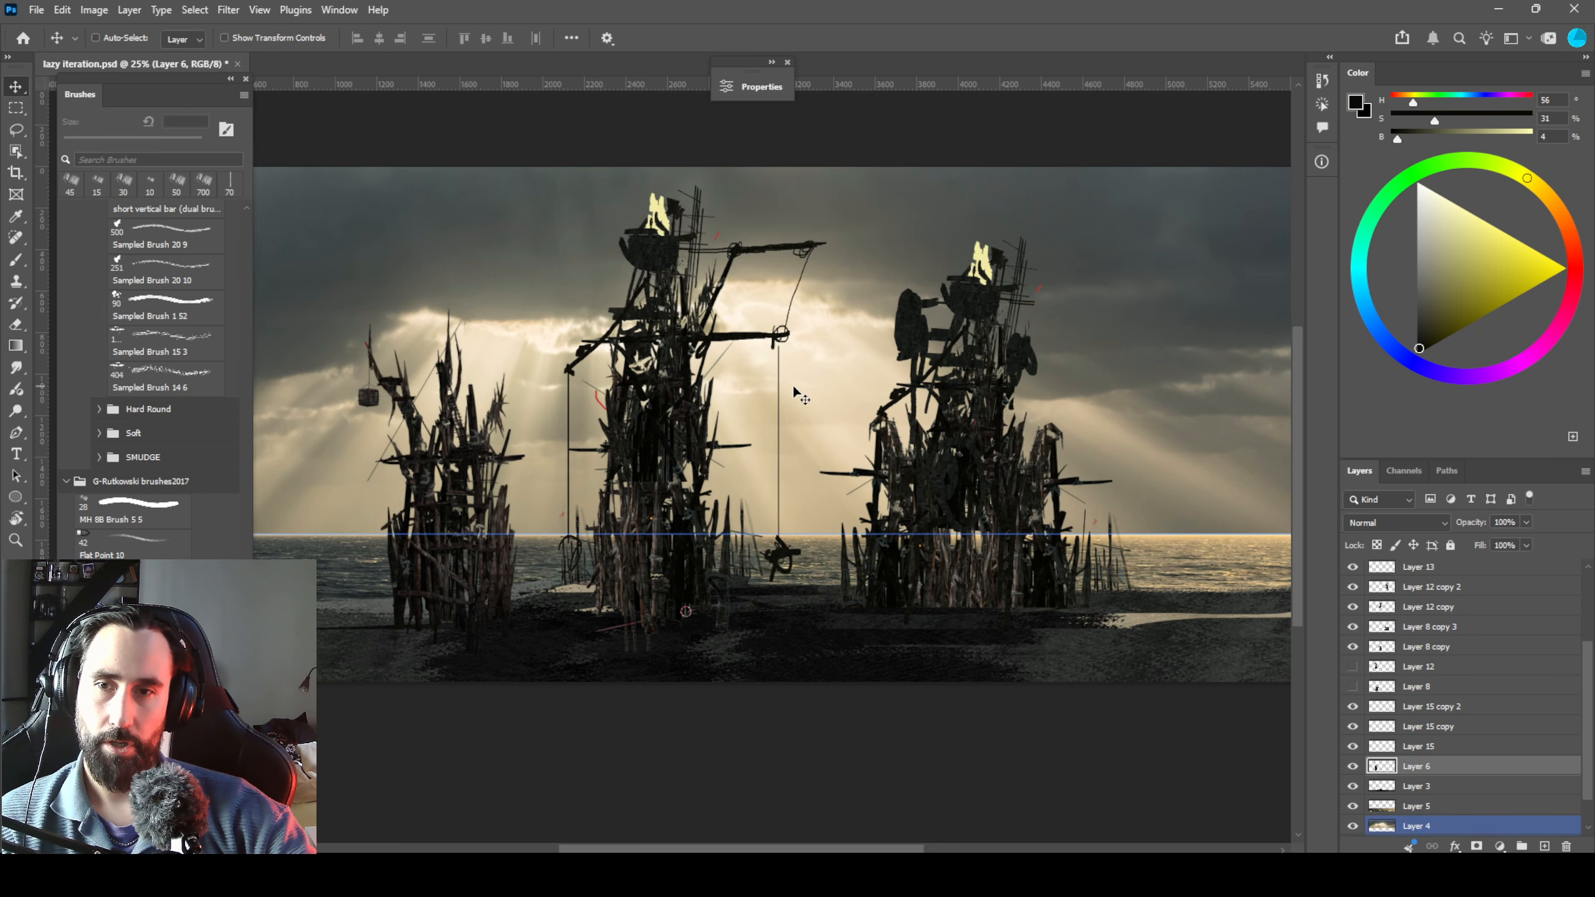
key("f")
key("f")
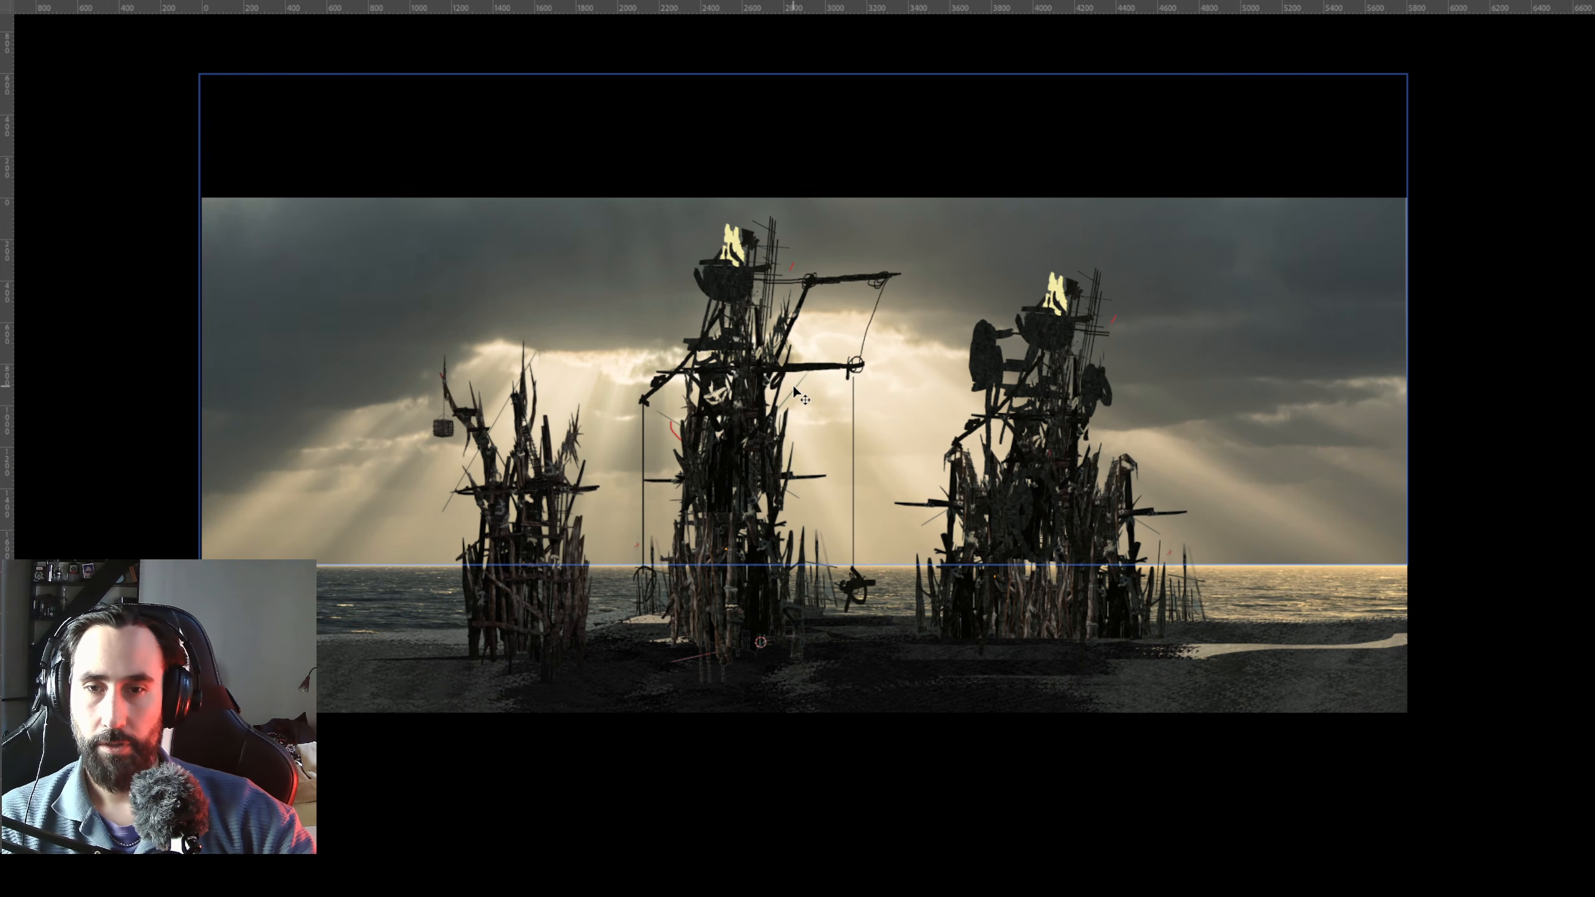
key("ctrl+plus")
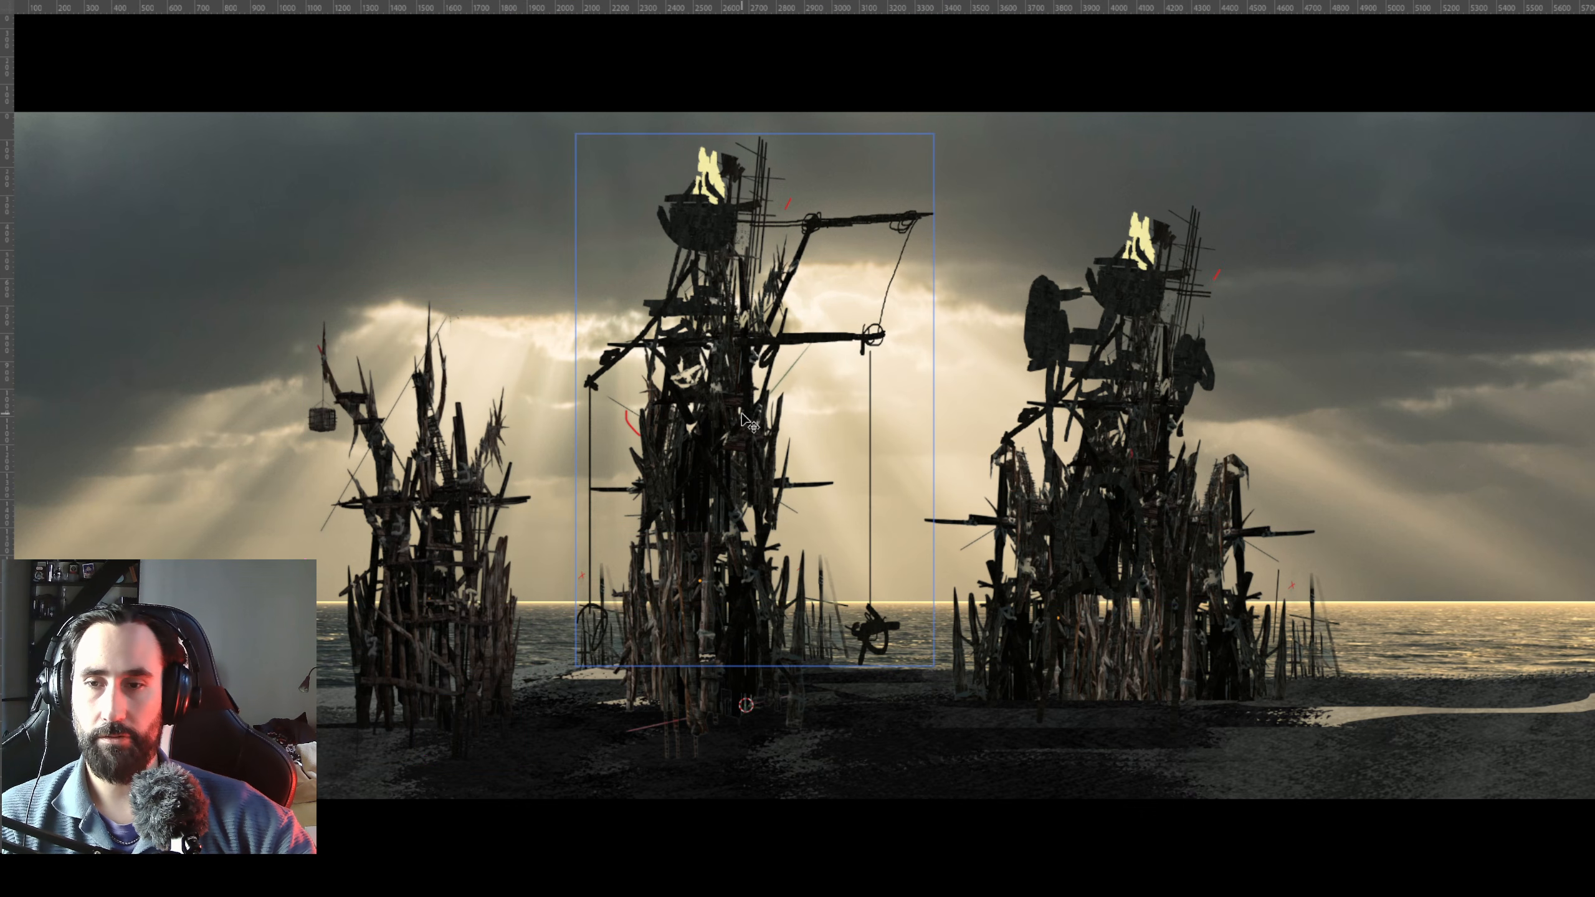
left_click_drag(430, 489, 531, 471)
left_click_drag(496, 412, 1326, 251)
left_click_drag(1326, 251, 1007, 274)
left_click_drag(976, 376, 1137, 402)
Rotate the duplicated tower onto its side with Free Transform and lower it onto the shore.
key("ctrl+t")
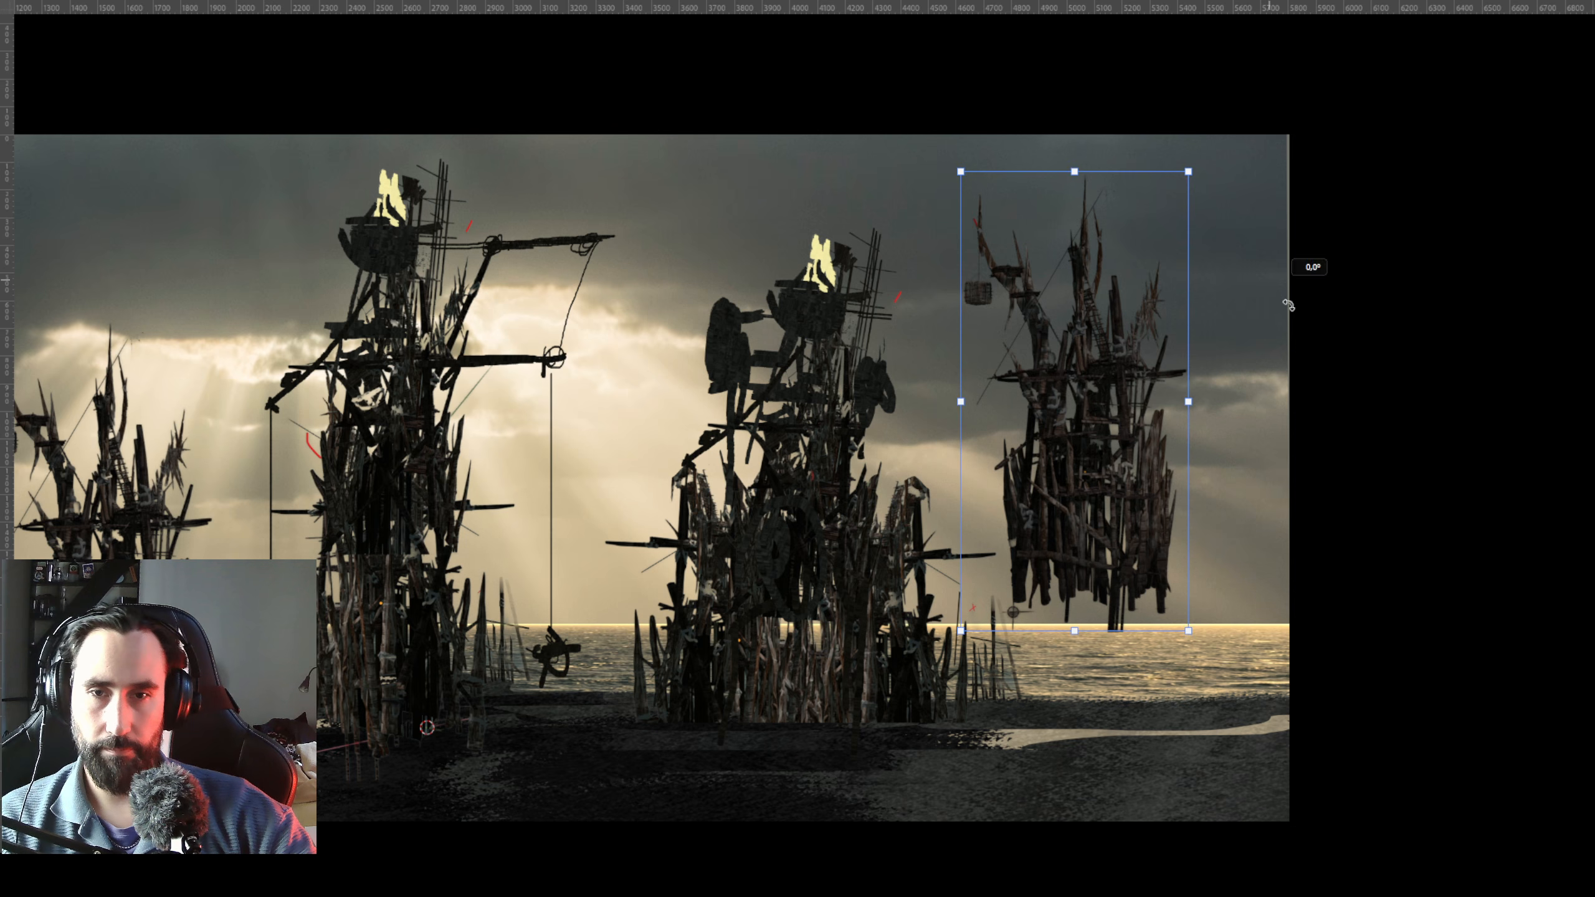
left_click_drag(1273, 284, 1267, 612)
left_click_drag(1068, 410, 1154, 663)
key("Return")
Trim the lying tower copy into a low wood pile by deleting rectangular selections and position it beside the right tower.
key("m")
left_click_drag(902, 704, 1479, 831)
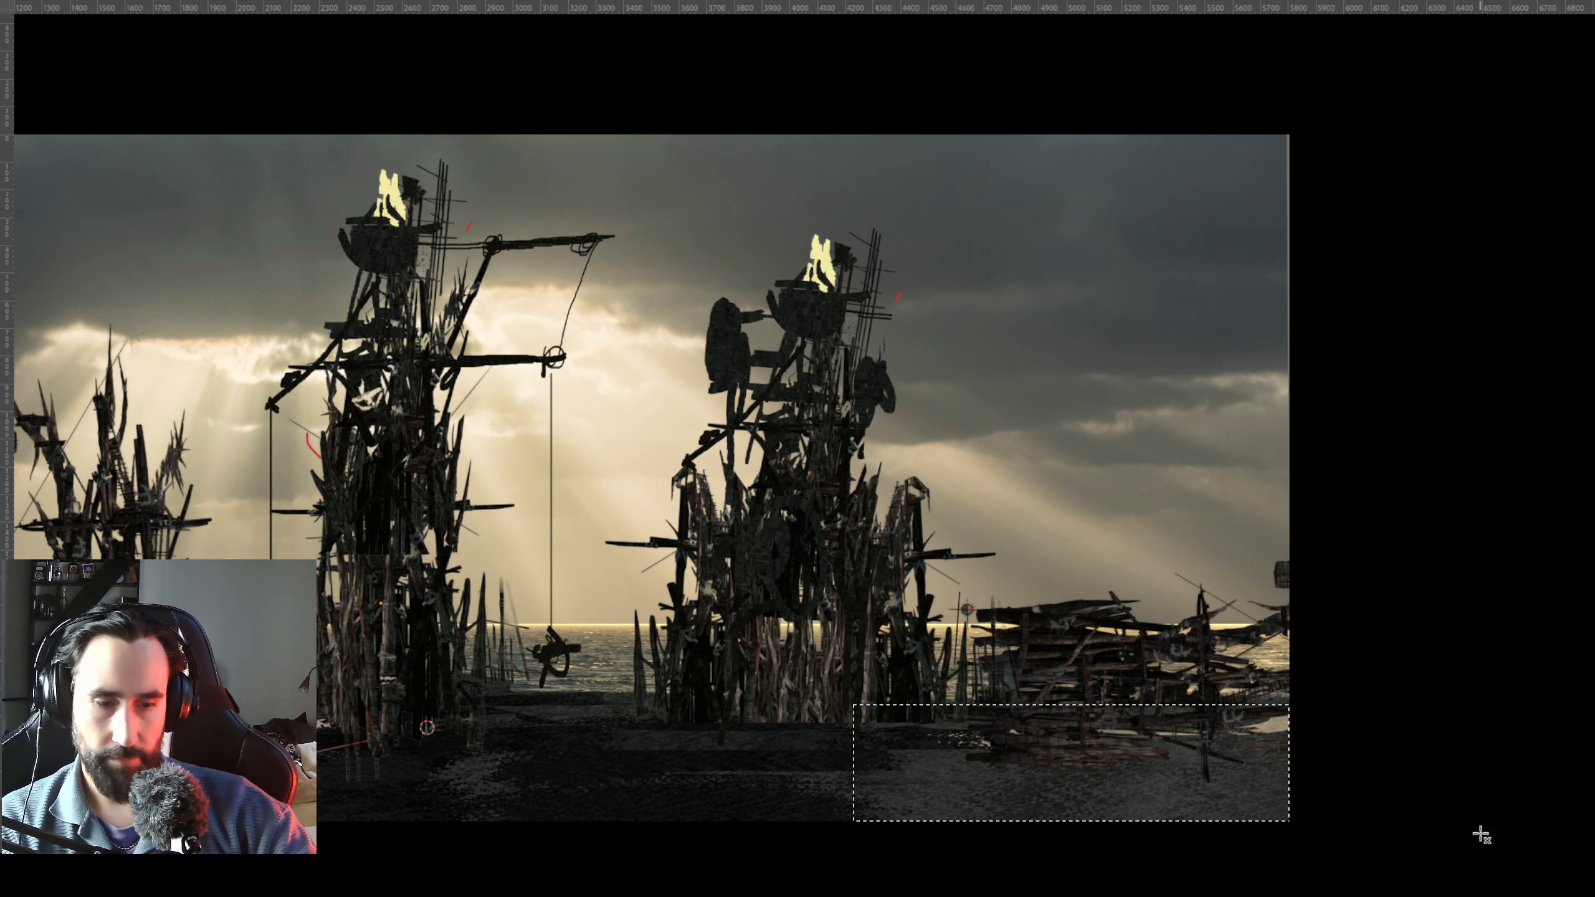
key("Delete")
left_click_drag(1183, 663, 1073, 556)
mouse_move(1062, 455)
left_mouse_down()
mouse_move(1199, 522)
mouse_move(1234, 603)
mouse_move(1285, 660)
left_mouse_up()
key("Delete")
key("ctrl+d")
left_click_drag(1000, 573, 1181, 675)
Sample the dark wood and paint slanted posts over the wood pile and short stakes in the water between the towers.
key("b")
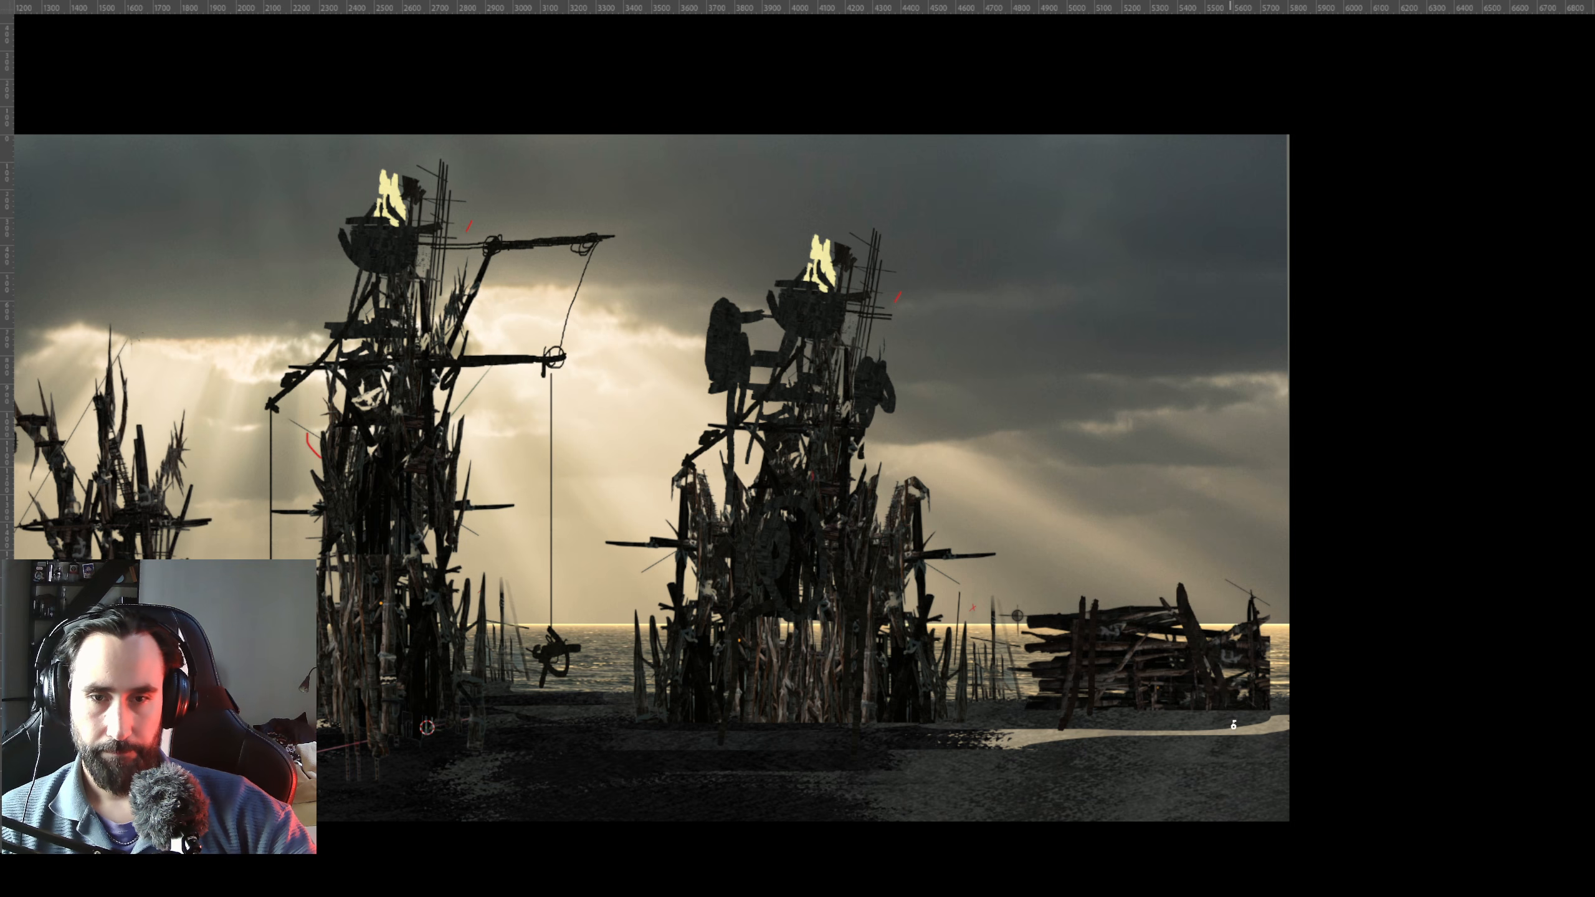
left_click(1248, 676, "alt")
left_click(1255, 620, "alt")
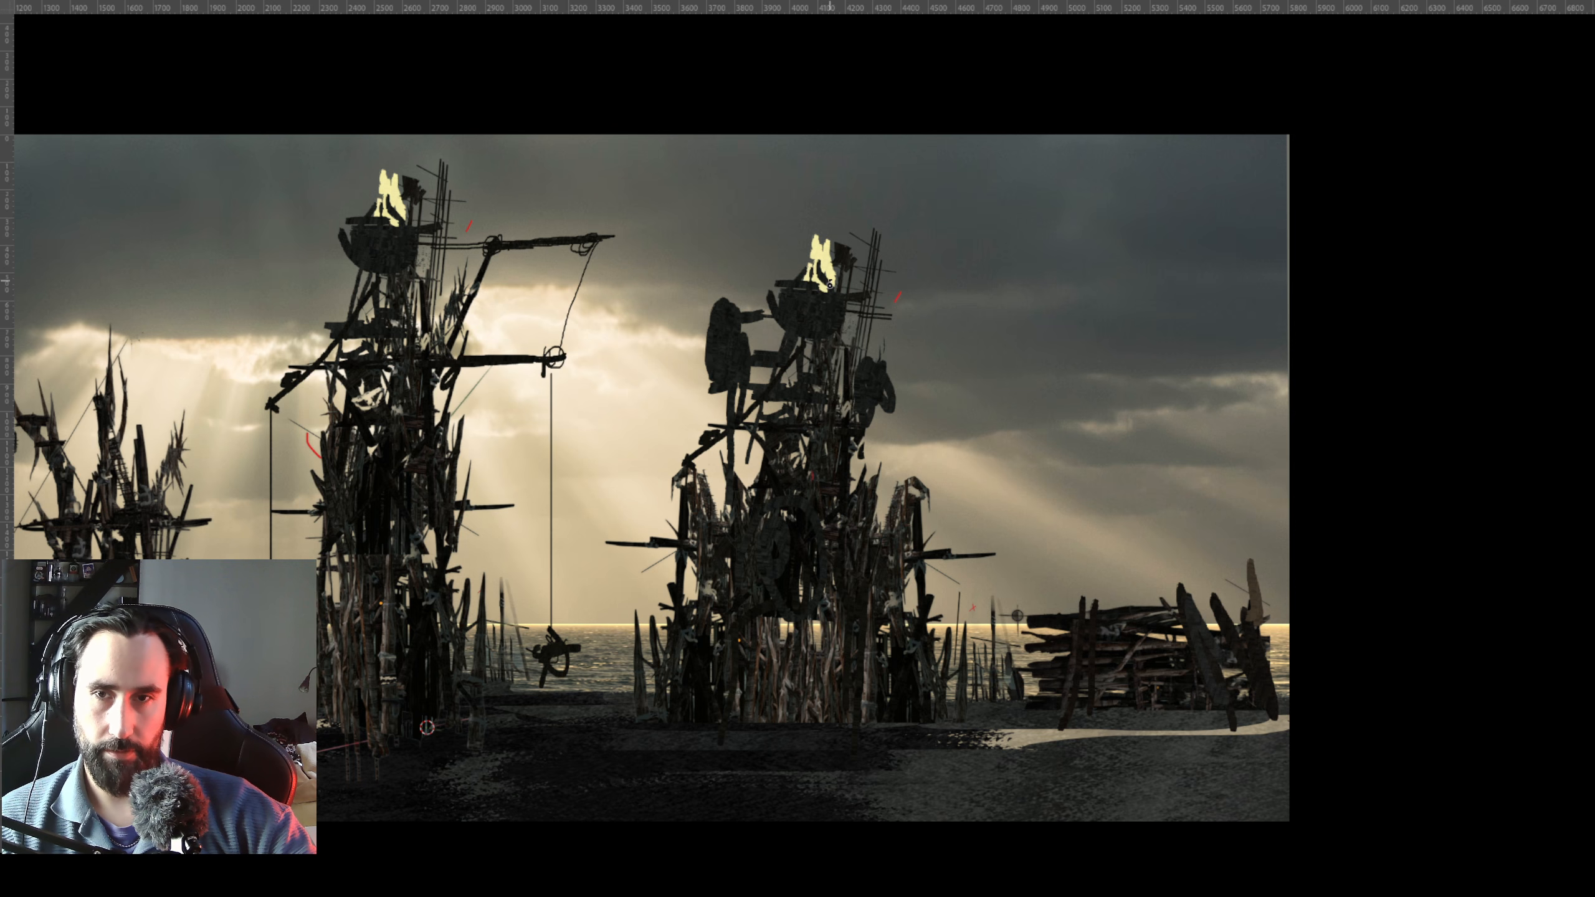
left_click_drag(612, 692, 613, 667)
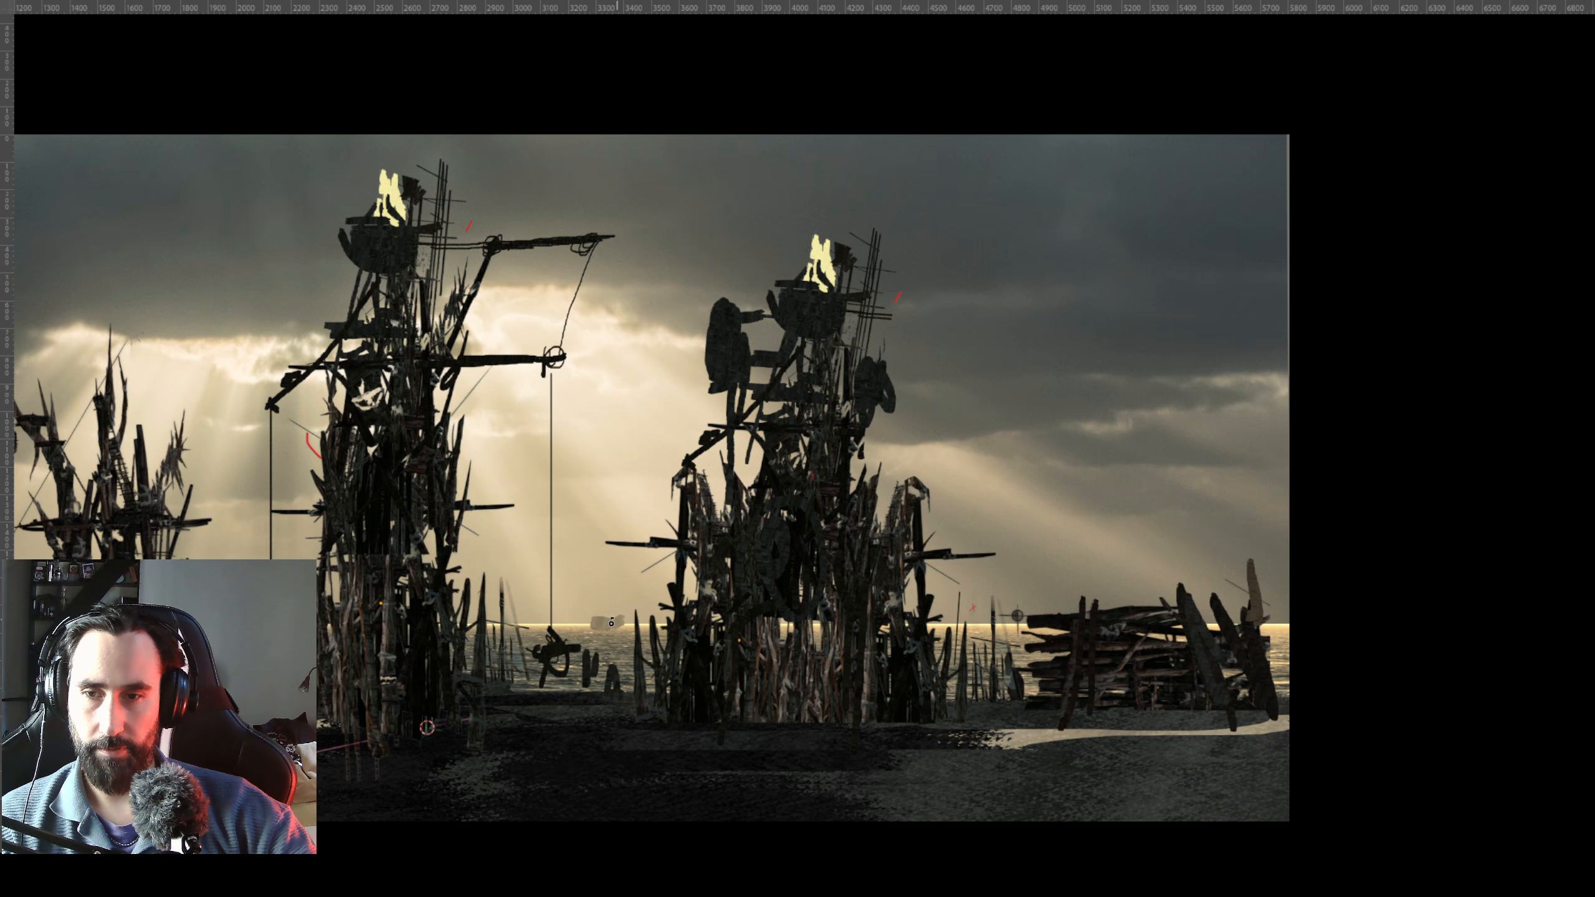
Undo the last stroke and paint thin, dark curved lines hanging from the forked branch of the leftmost tower.
left_click_drag(601, 621, 602, 580)
left_click_drag(756, 581, 934, 493)
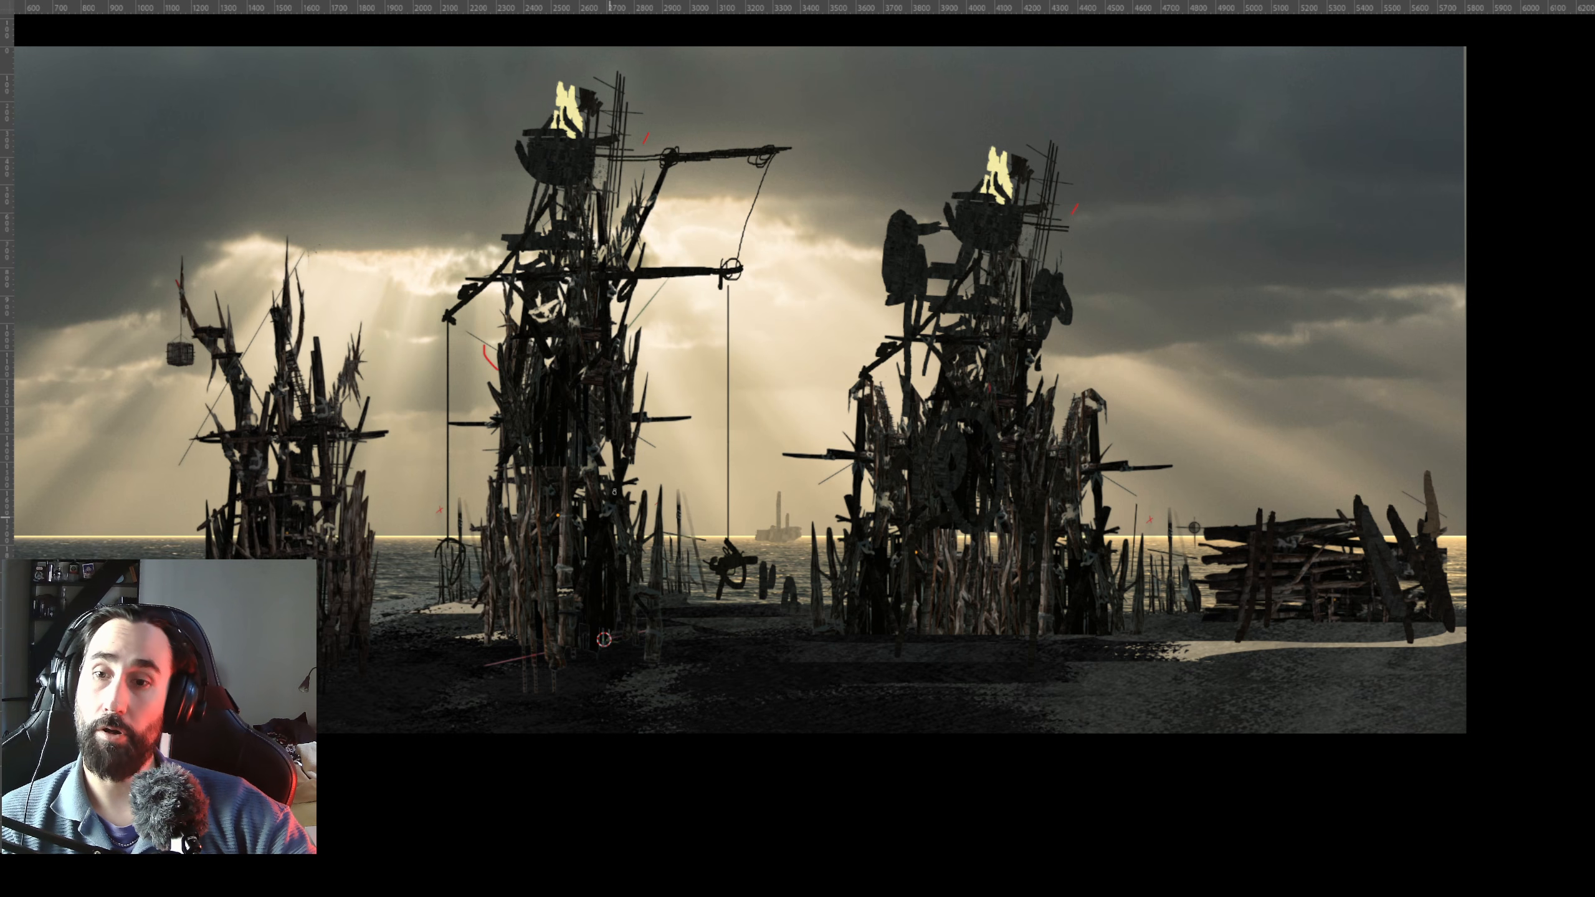
left_click_drag(468, 461, 598, 445)
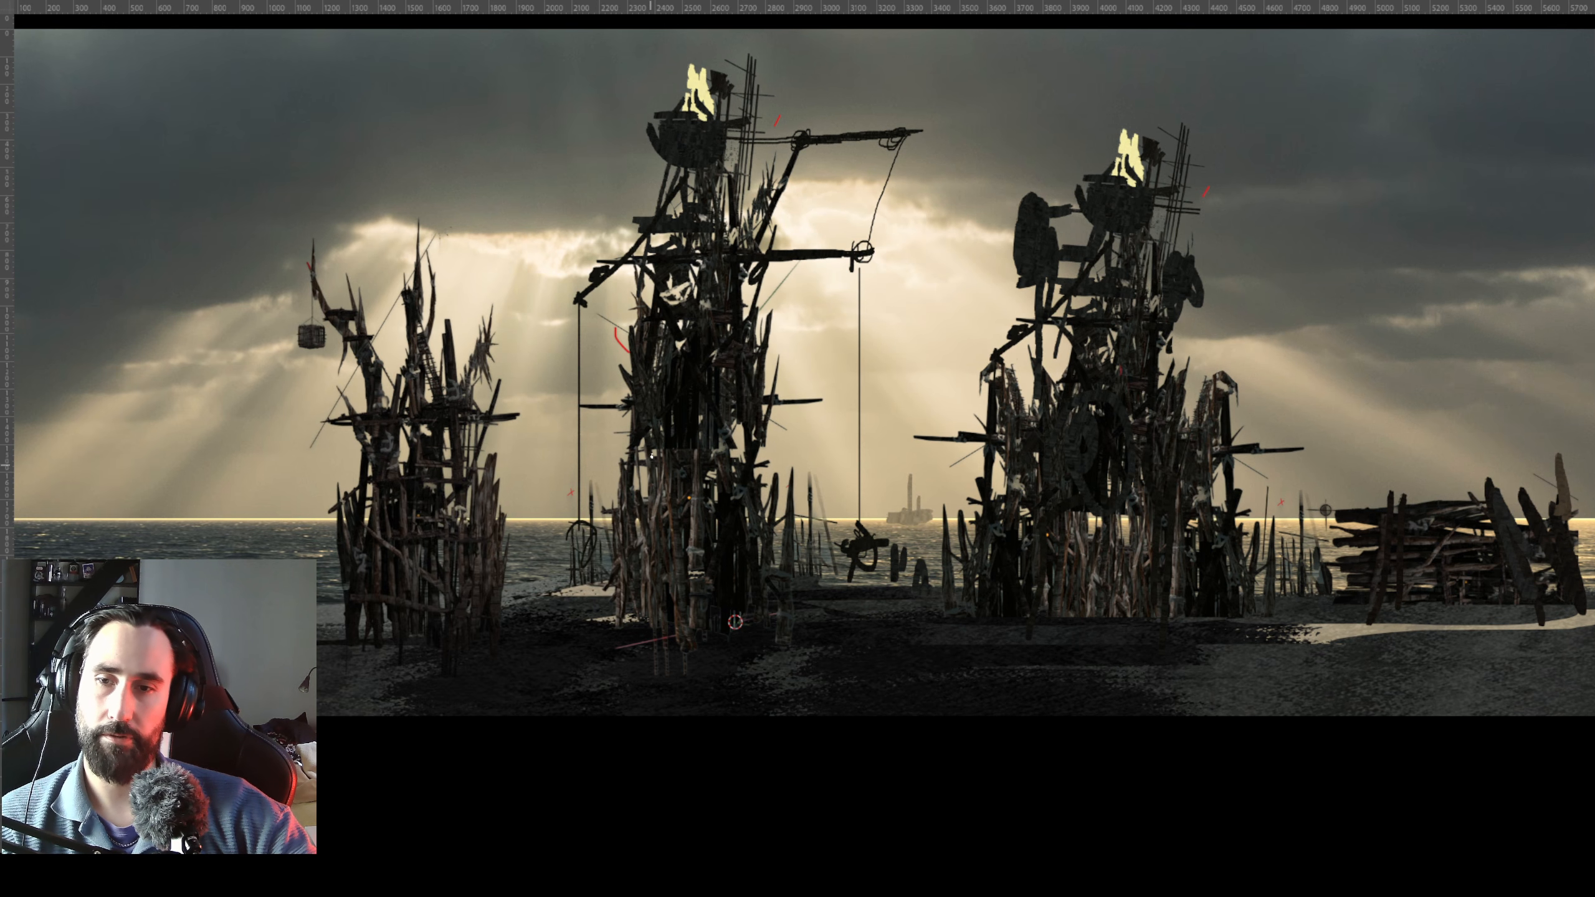
mouse_move(705, 464)
left_mouse_down()
mouse_move(834, 487)
mouse_move(712, 467)
mouse_move(735, 474)
left_mouse_up()
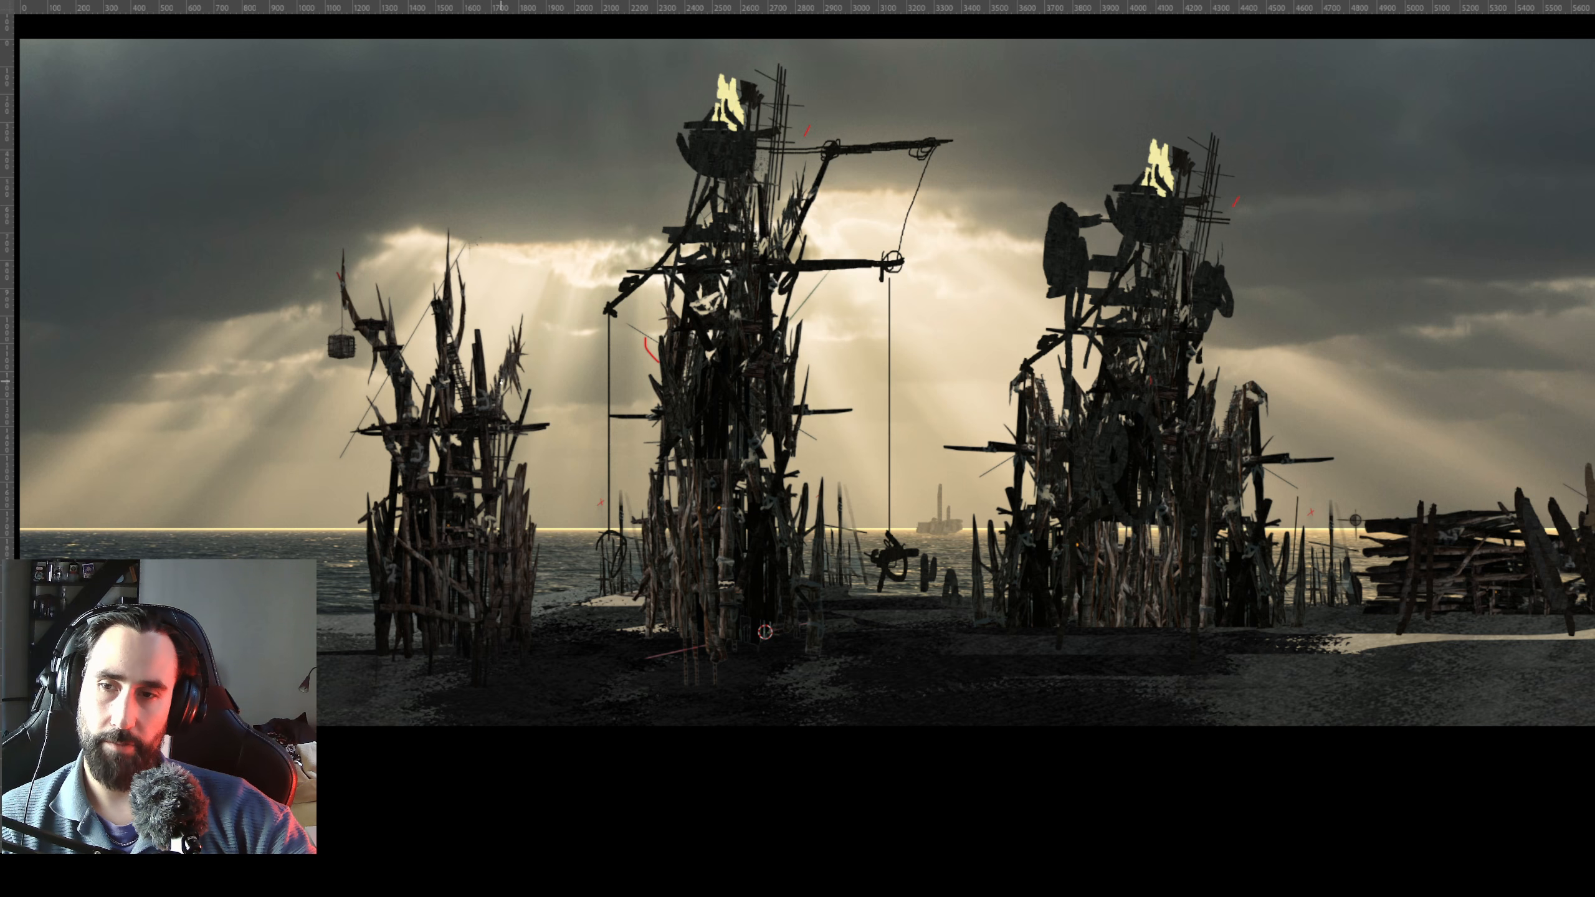
key("ctrl+z")
mouse_move(363, 329)
left_mouse_down()
mouse_move(376, 420)
mouse_move(399, 415)
left_mouse_up()
left_click_drag(382, 354, 399, 372)
Paint tall, slightly bent dark poles rising from the water to the image's upper edge at the far left of the seascape.
left_click_drag(143, 558, 164, 39)
left_click_drag(83, 558, 105, 137)
left_click_drag(154, 558, 145, 231)
left_click_drag(165, 558, 129, 63)
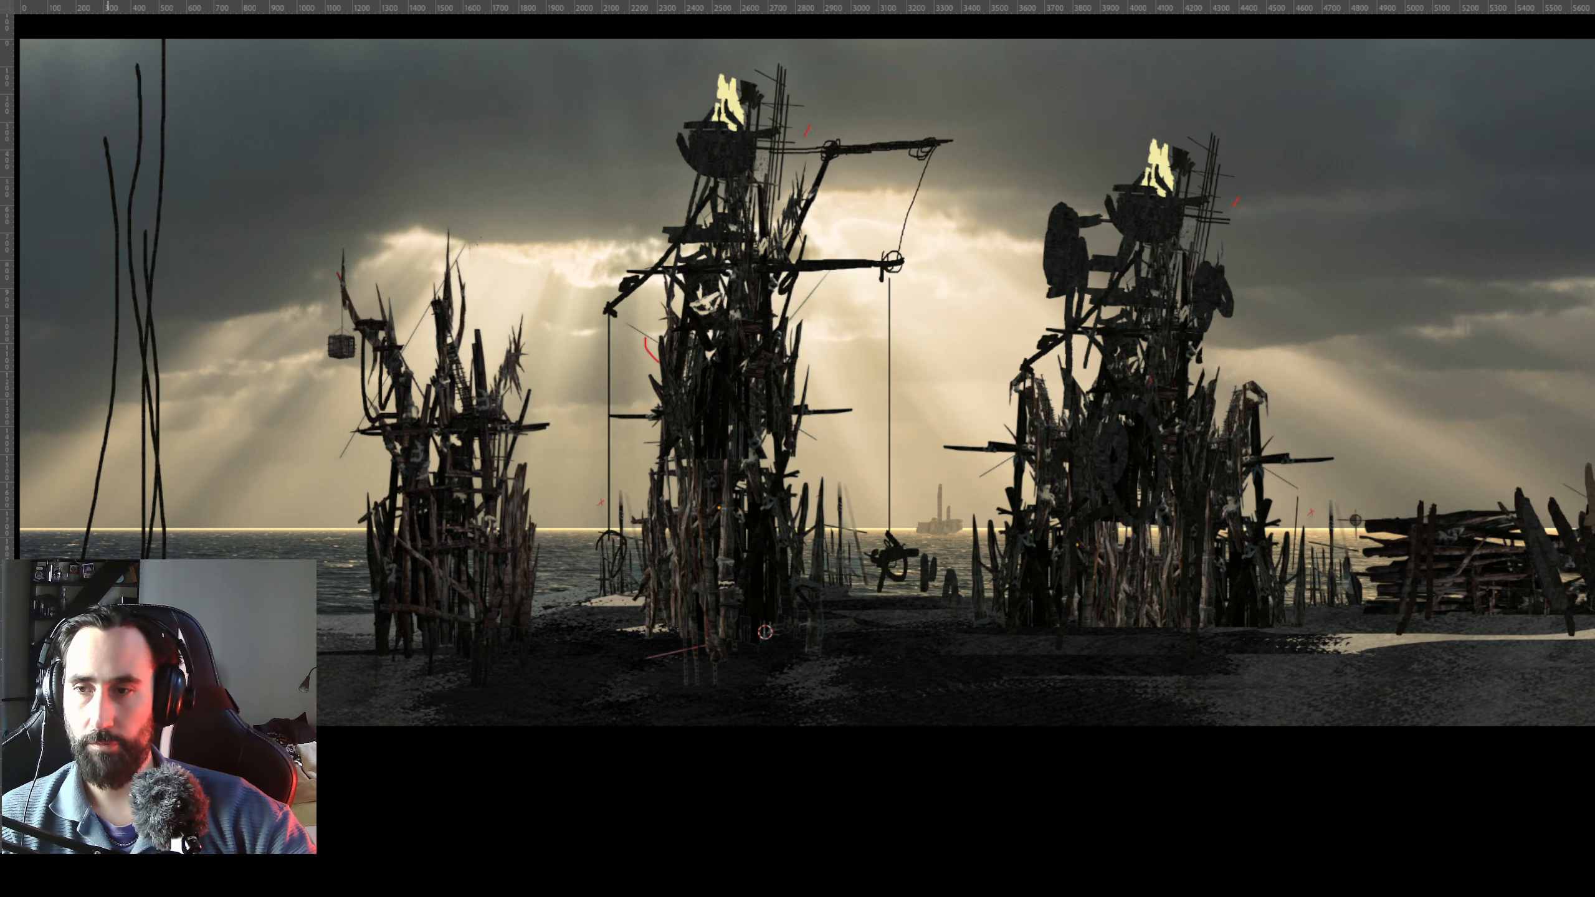
left_click_drag(106, 558, 170, 96)
key("ctrl+z")
key("ctrl+z")
left_click_drag(150, 558, 141, 71)
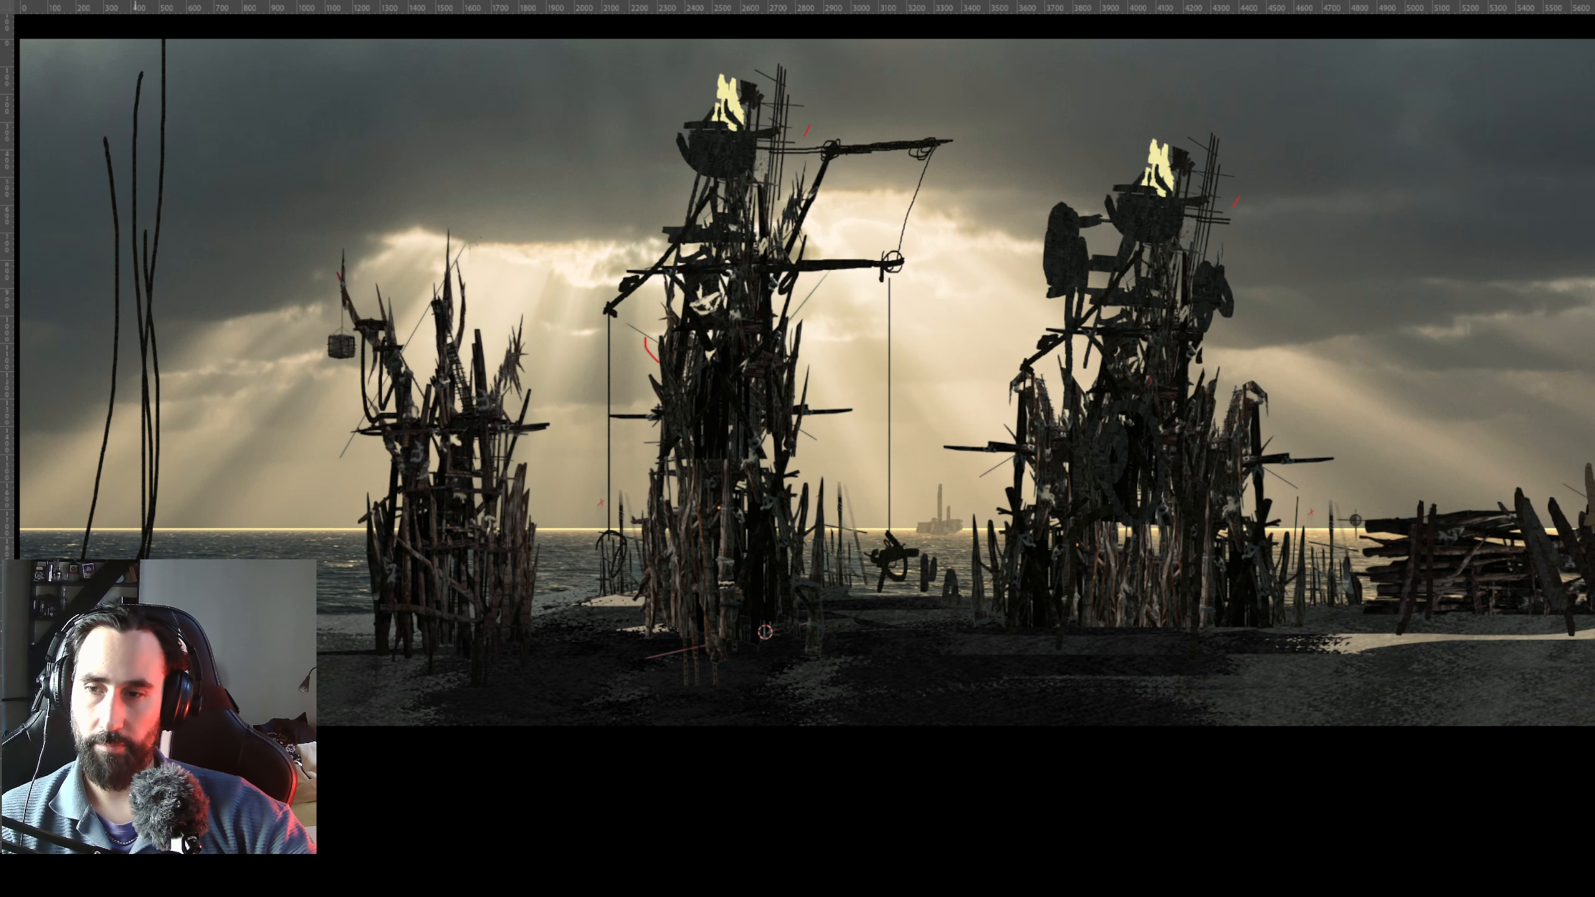
left_click_drag(163, 256, 162, 113)
left_click_drag(62, 558, 103, 52)
mouse_move(94, 59)
left_mouse_down()
mouse_move(22, 558)
mouse_move(82, 217)
mouse_move(91, 36)
left_mouse_up()
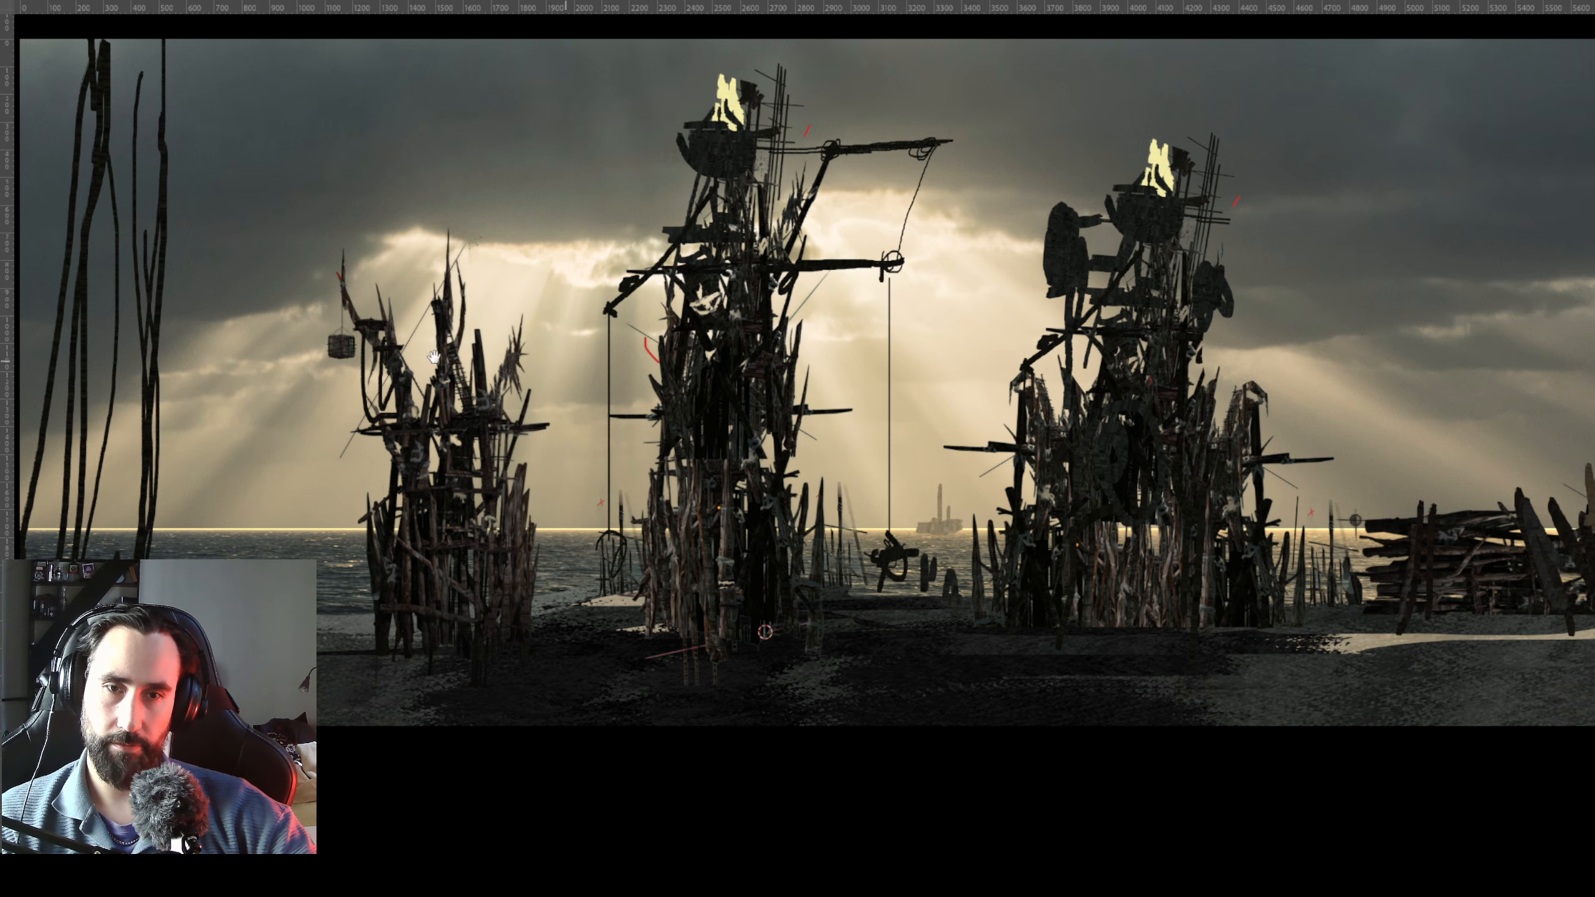
Paint long, dark curved strands running from the sky down to the wood pile at the far right of the image.
left_click_drag(480, 357, 241, 354)
left_click_drag(1235, 506, 1132, 33)
key("ctrl+z")
mouse_move(1385, 612)
left_mouse_down()
mouse_move(1316, 30)
mouse_move(1377, 617)
left_mouse_up()
left_click_drag(458, 353, 819, 348)
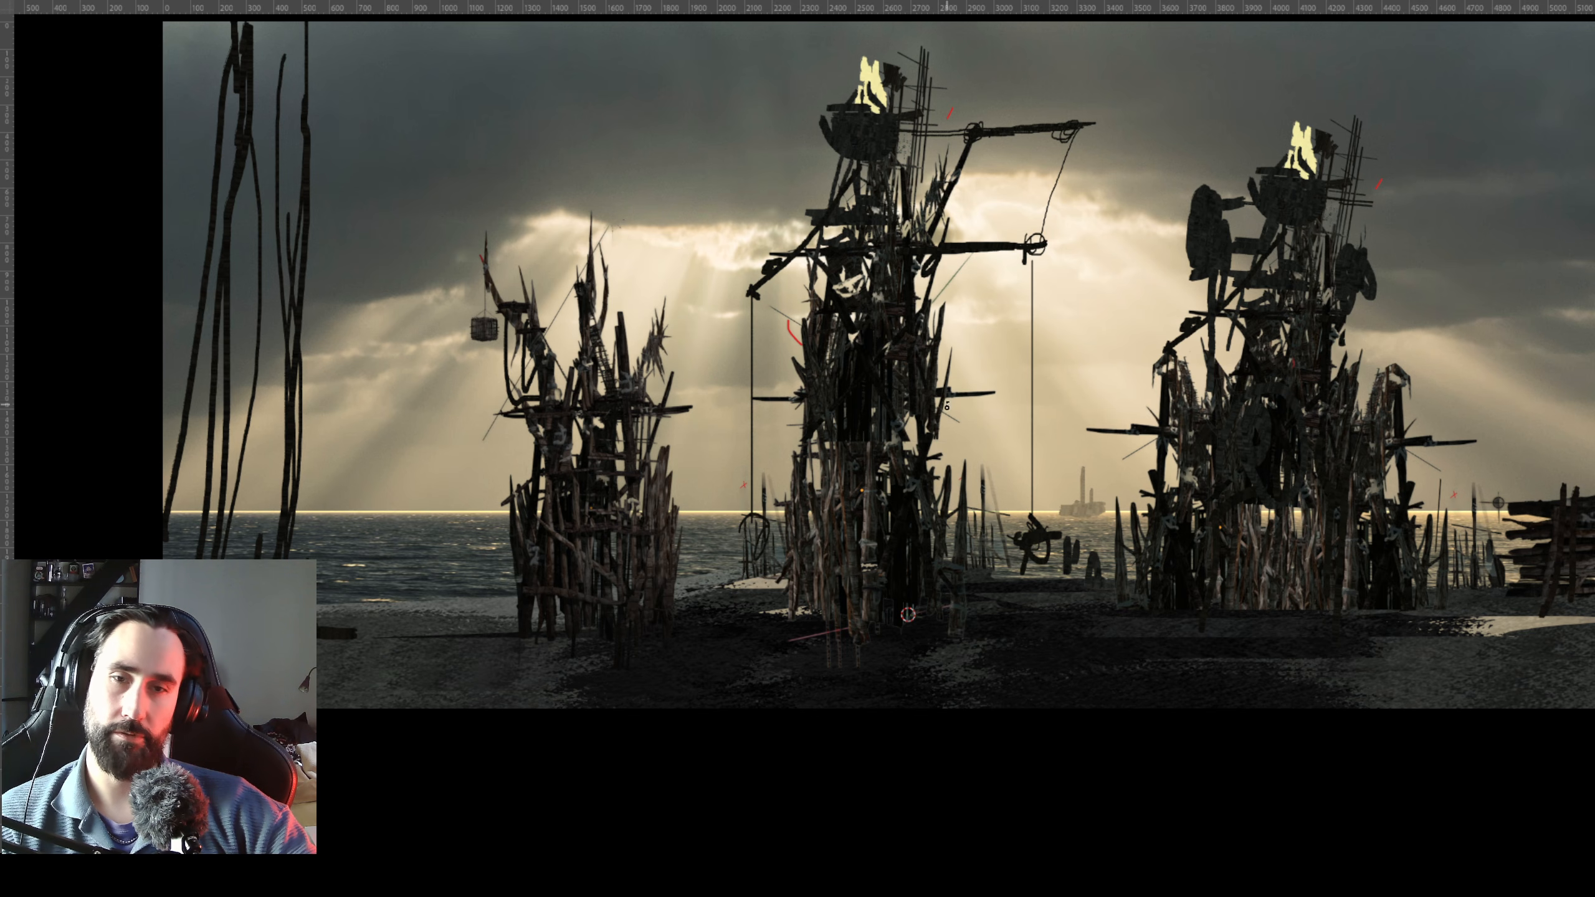
left_click_drag(757, 385, 804, 401)
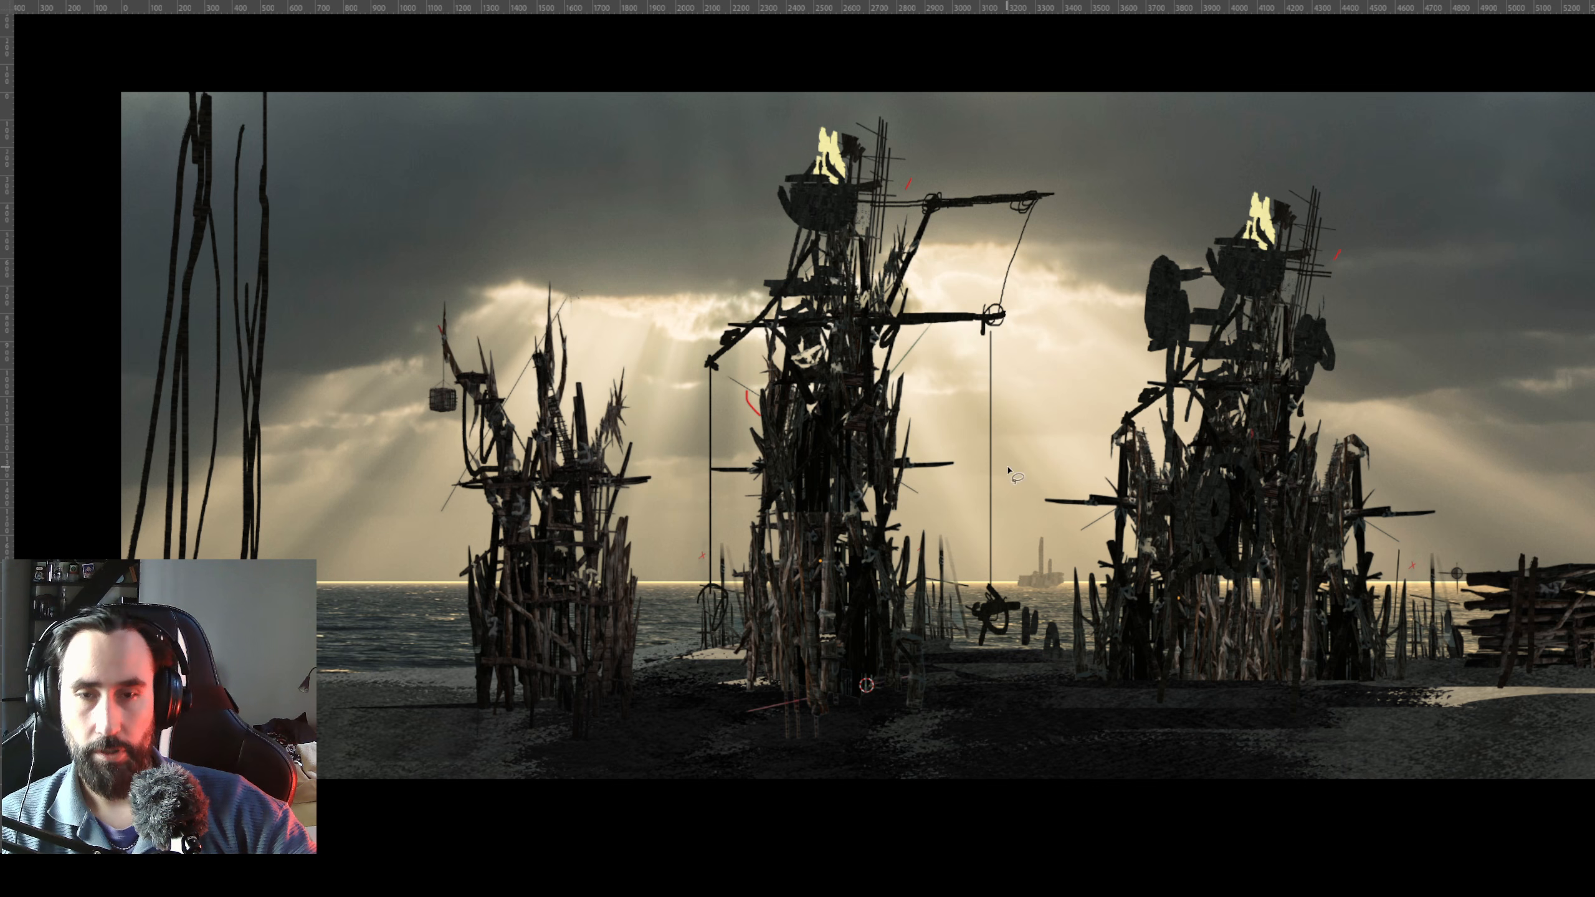
Try a pale cloth sail stretched from the right tower down over the wood pile, painted inside a triangular lasso selection.
left_click_drag(1077, 458, 920, 444)
left_click_drag(1085, 461, 941, 430)
mouse_move(1416, 604)
left_mouse_down()
mouse_move(1149, 578)
mouse_move(1062, 366)
left_mouse_up()
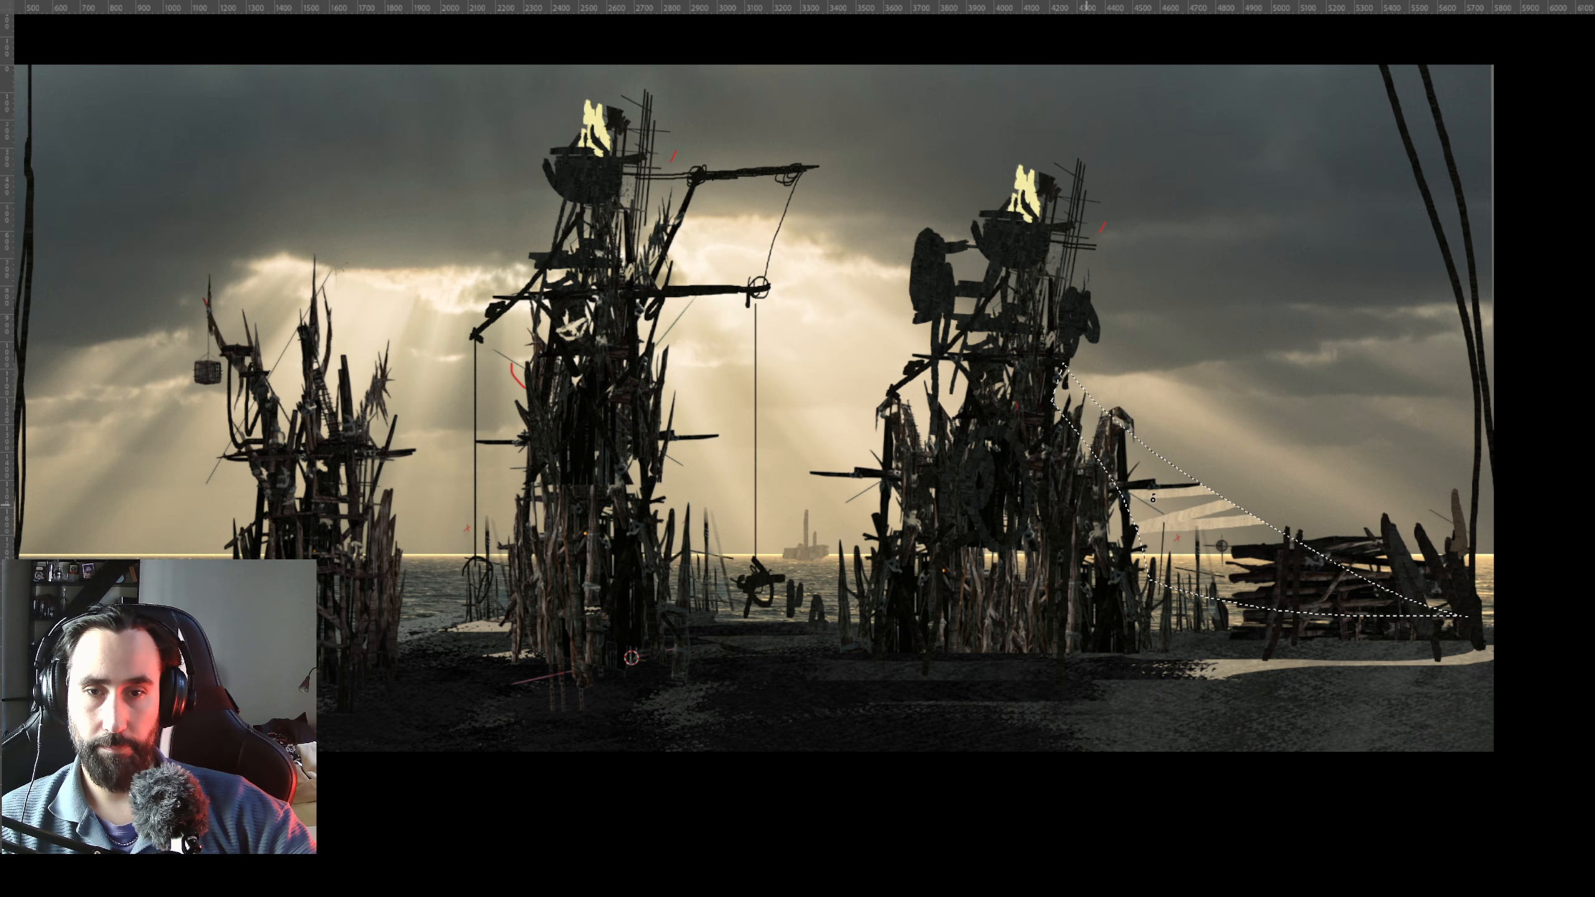
key("b")
mouse_move(1050, 392)
left_mouse_down()
mouse_move(1454, 573)
mouse_move(1108, 530)
left_mouse_up()
mouse_move(1096, 451)
left_mouse_down()
mouse_move(1286, 541)
mouse_move(1093, 467)
mouse_move(1121, 442)
mouse_move(1362, 501)
left_mouse_up()
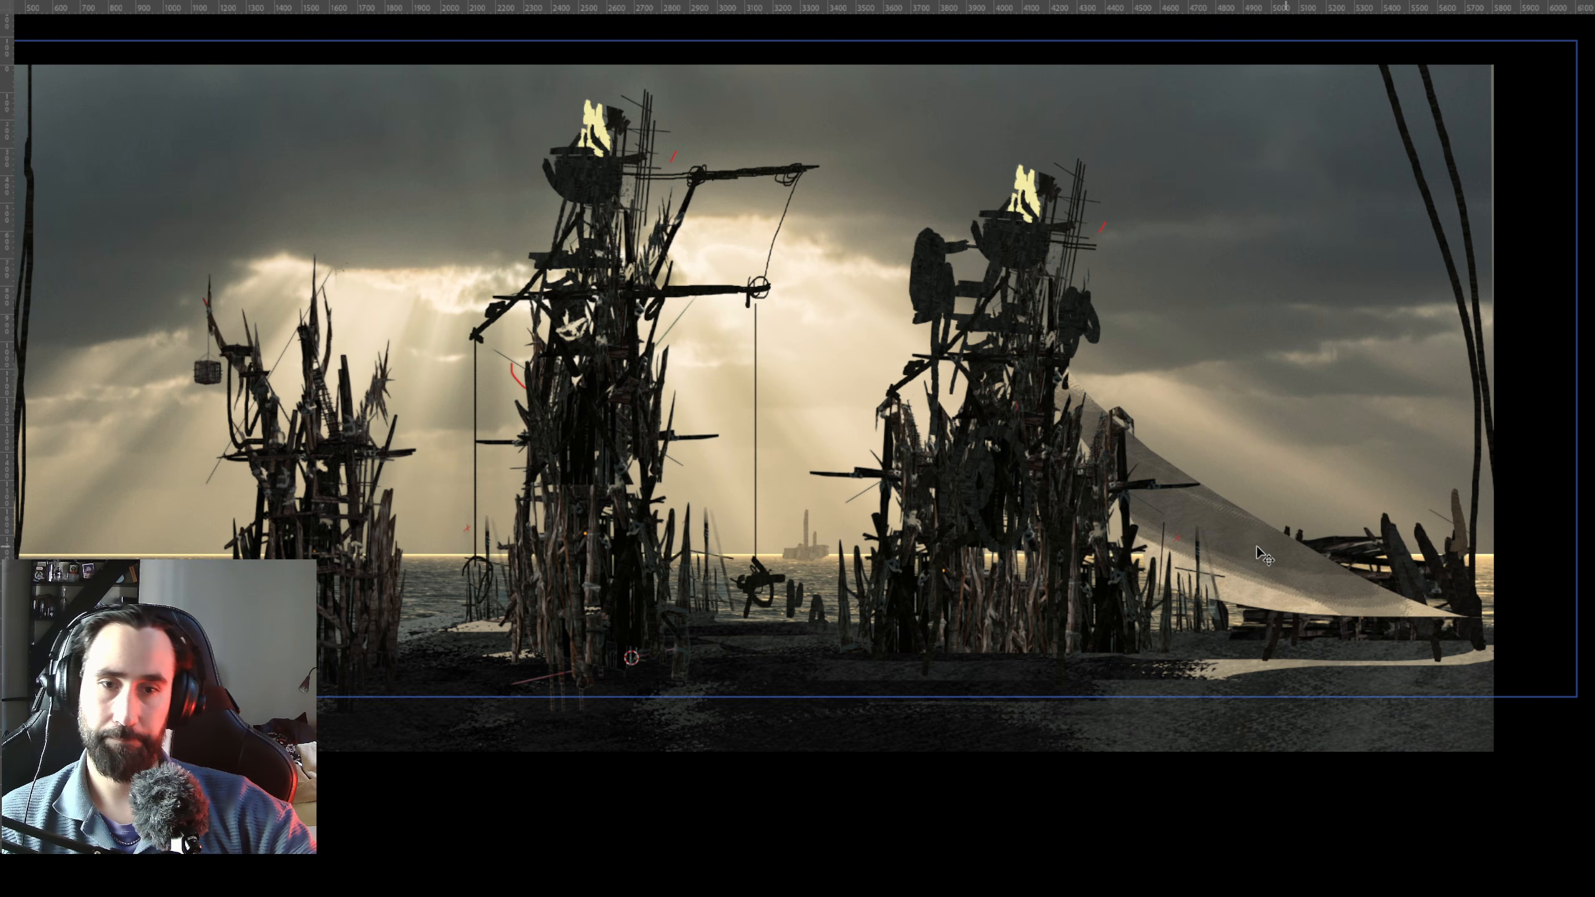
left_click_drag(1262, 548, 1328, 494)
key("ctrl+z")
key("ctrl+z")
key("ctrl+z")
key("ctrl+z")
key("ctrl+z")
key("ctrl+z")
key("ctrl+z")
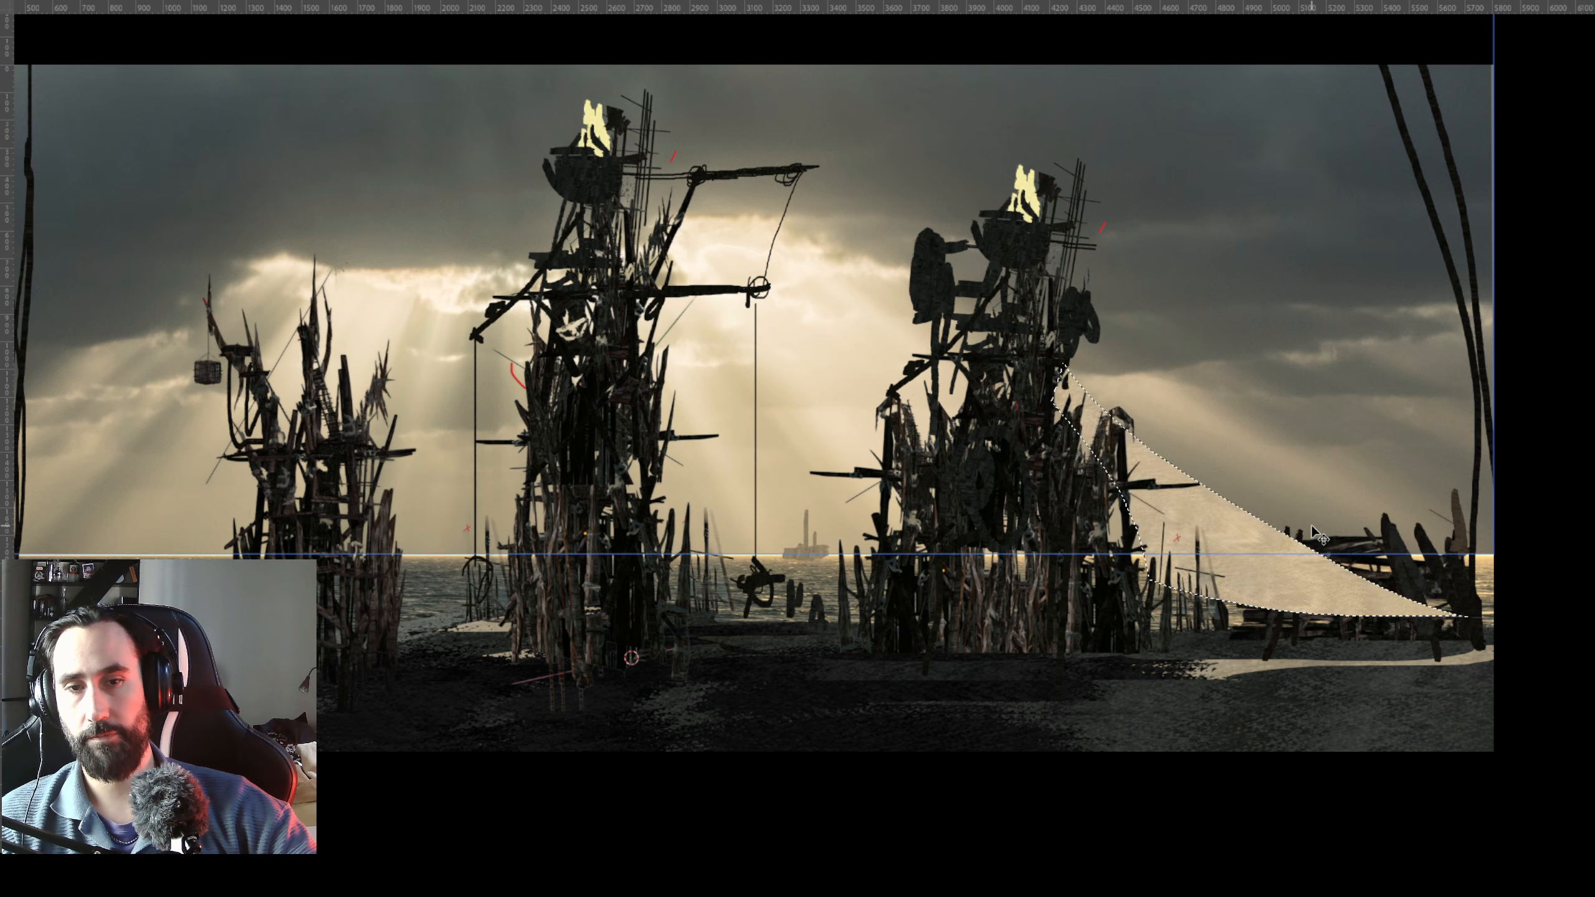
Pick the layer at the lower end of the rope hanging beside the central tower, near the waterline.
mouse_move(896, 524)
left_mouse_down()
mouse_move(978, 526)
mouse_move(1019, 502)
left_mouse_up()
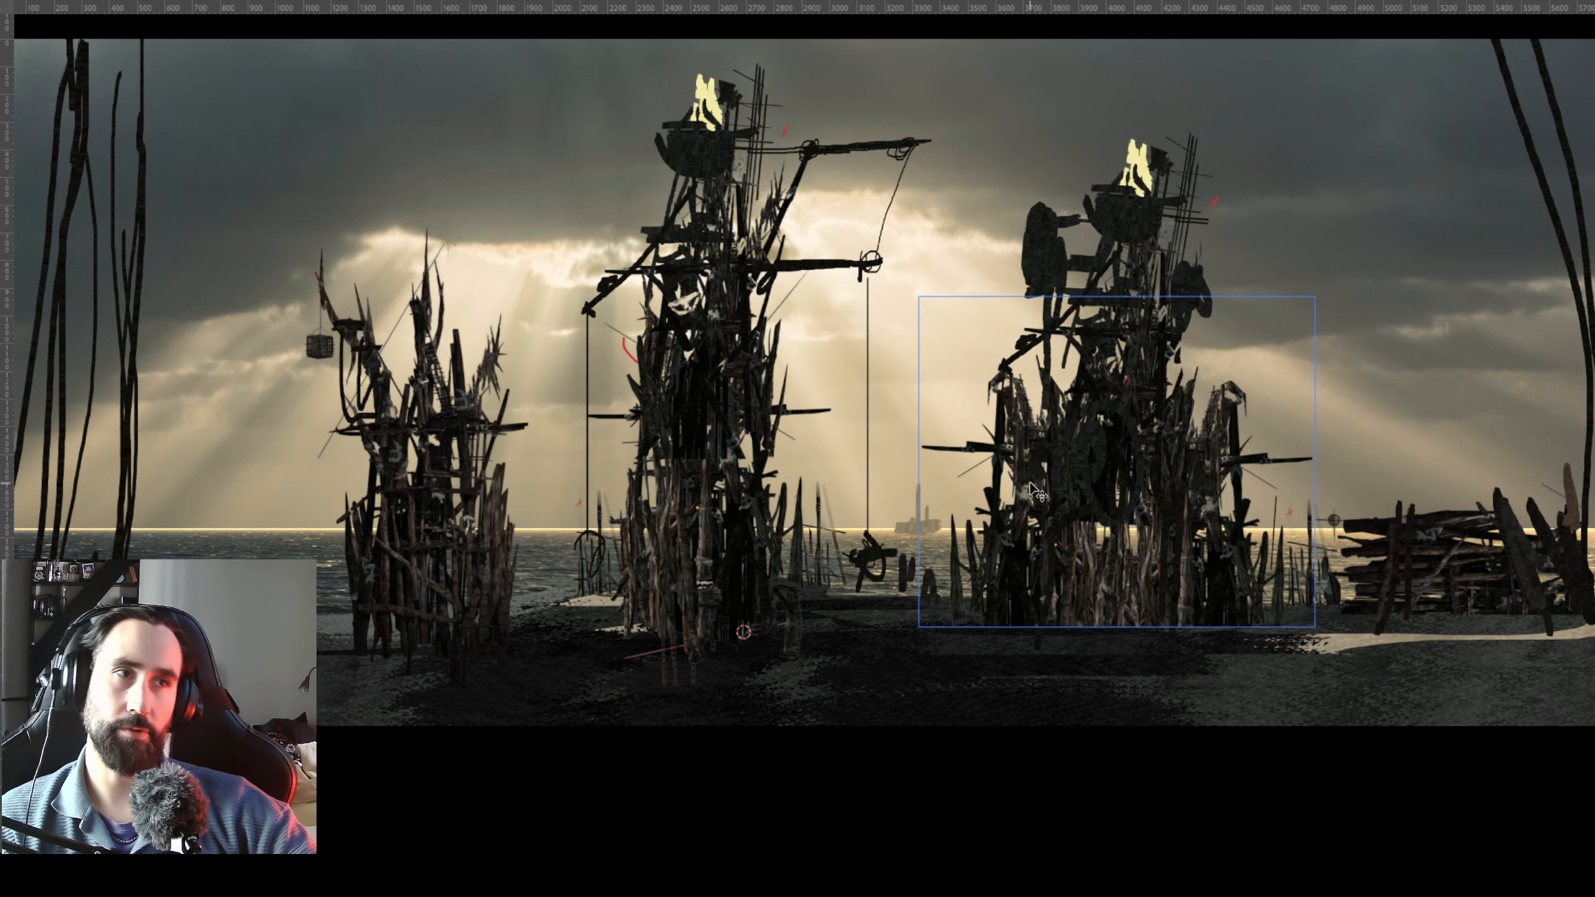
left_click(589, 543)
left_click(584, 531)
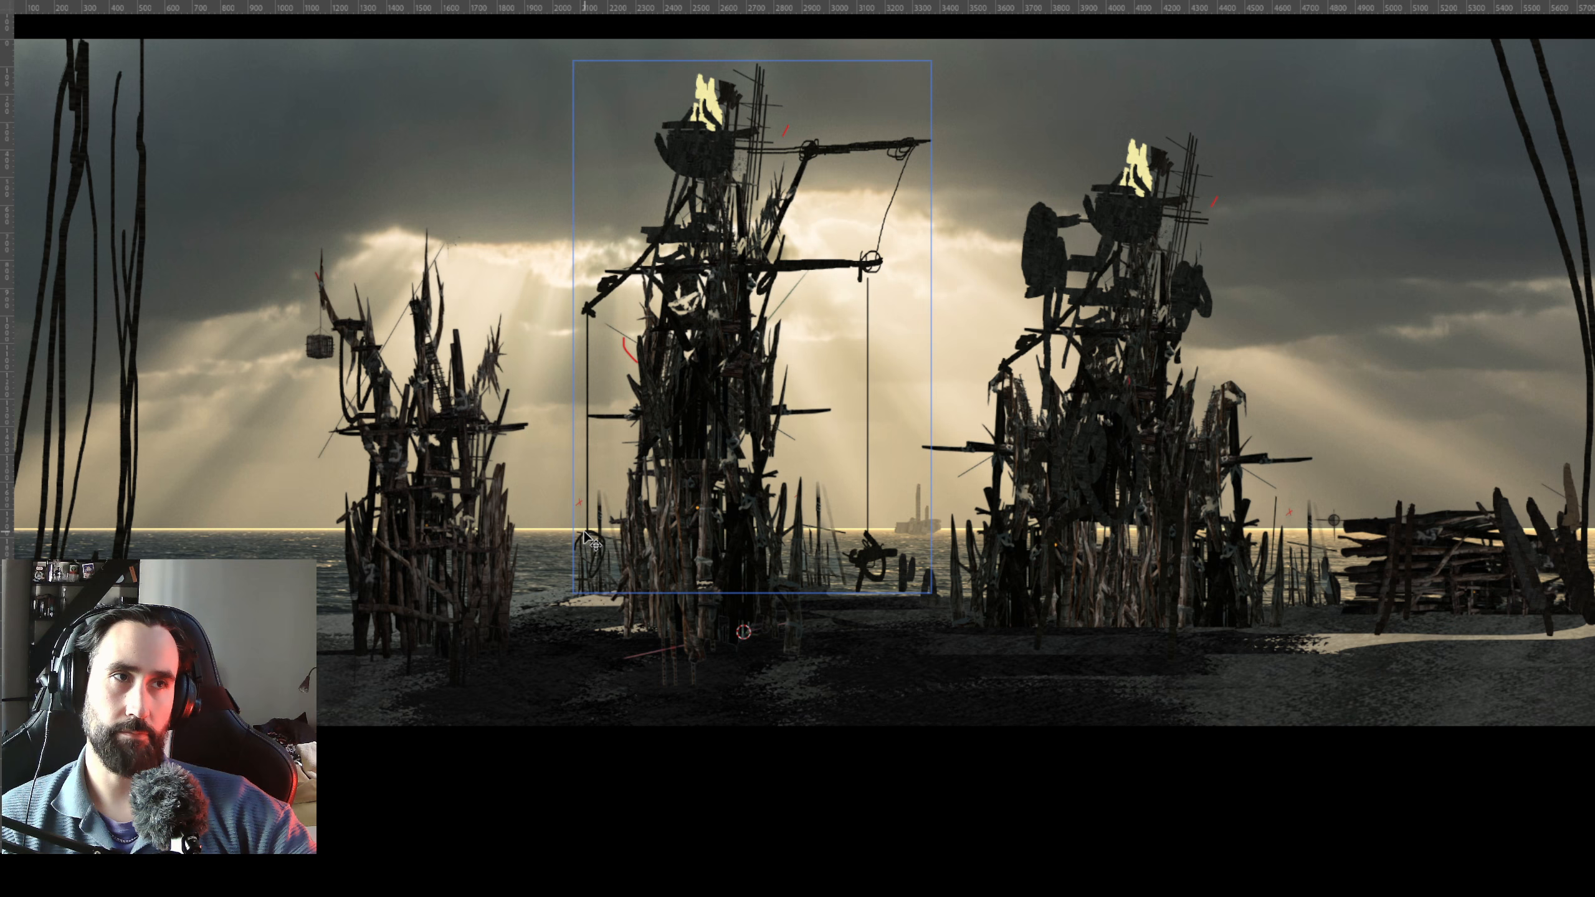
left_click(585, 530)
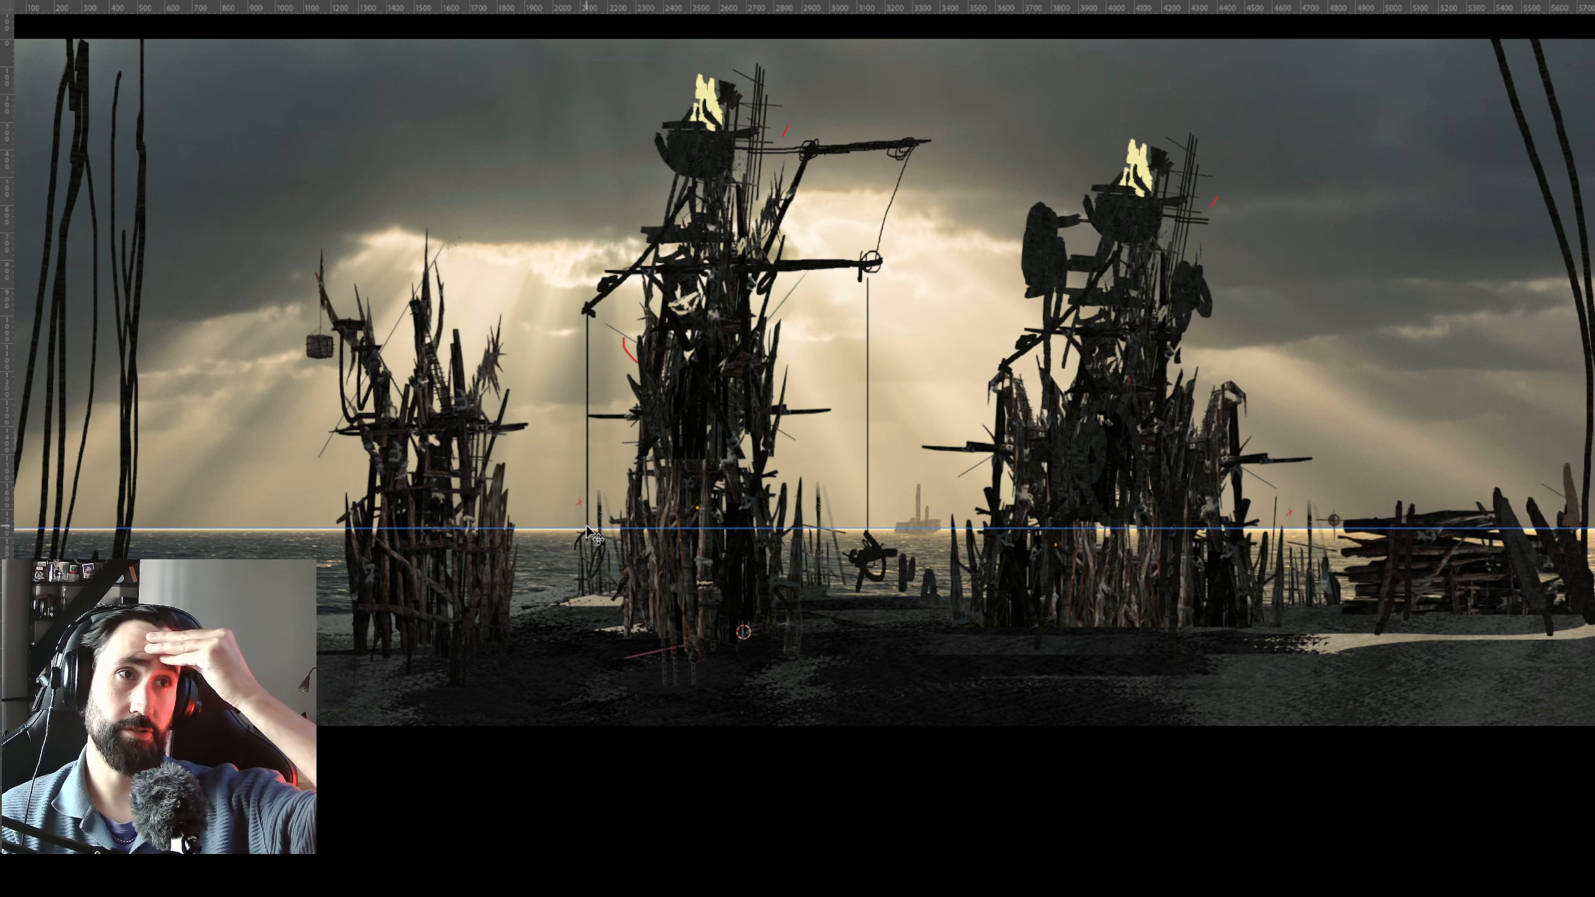